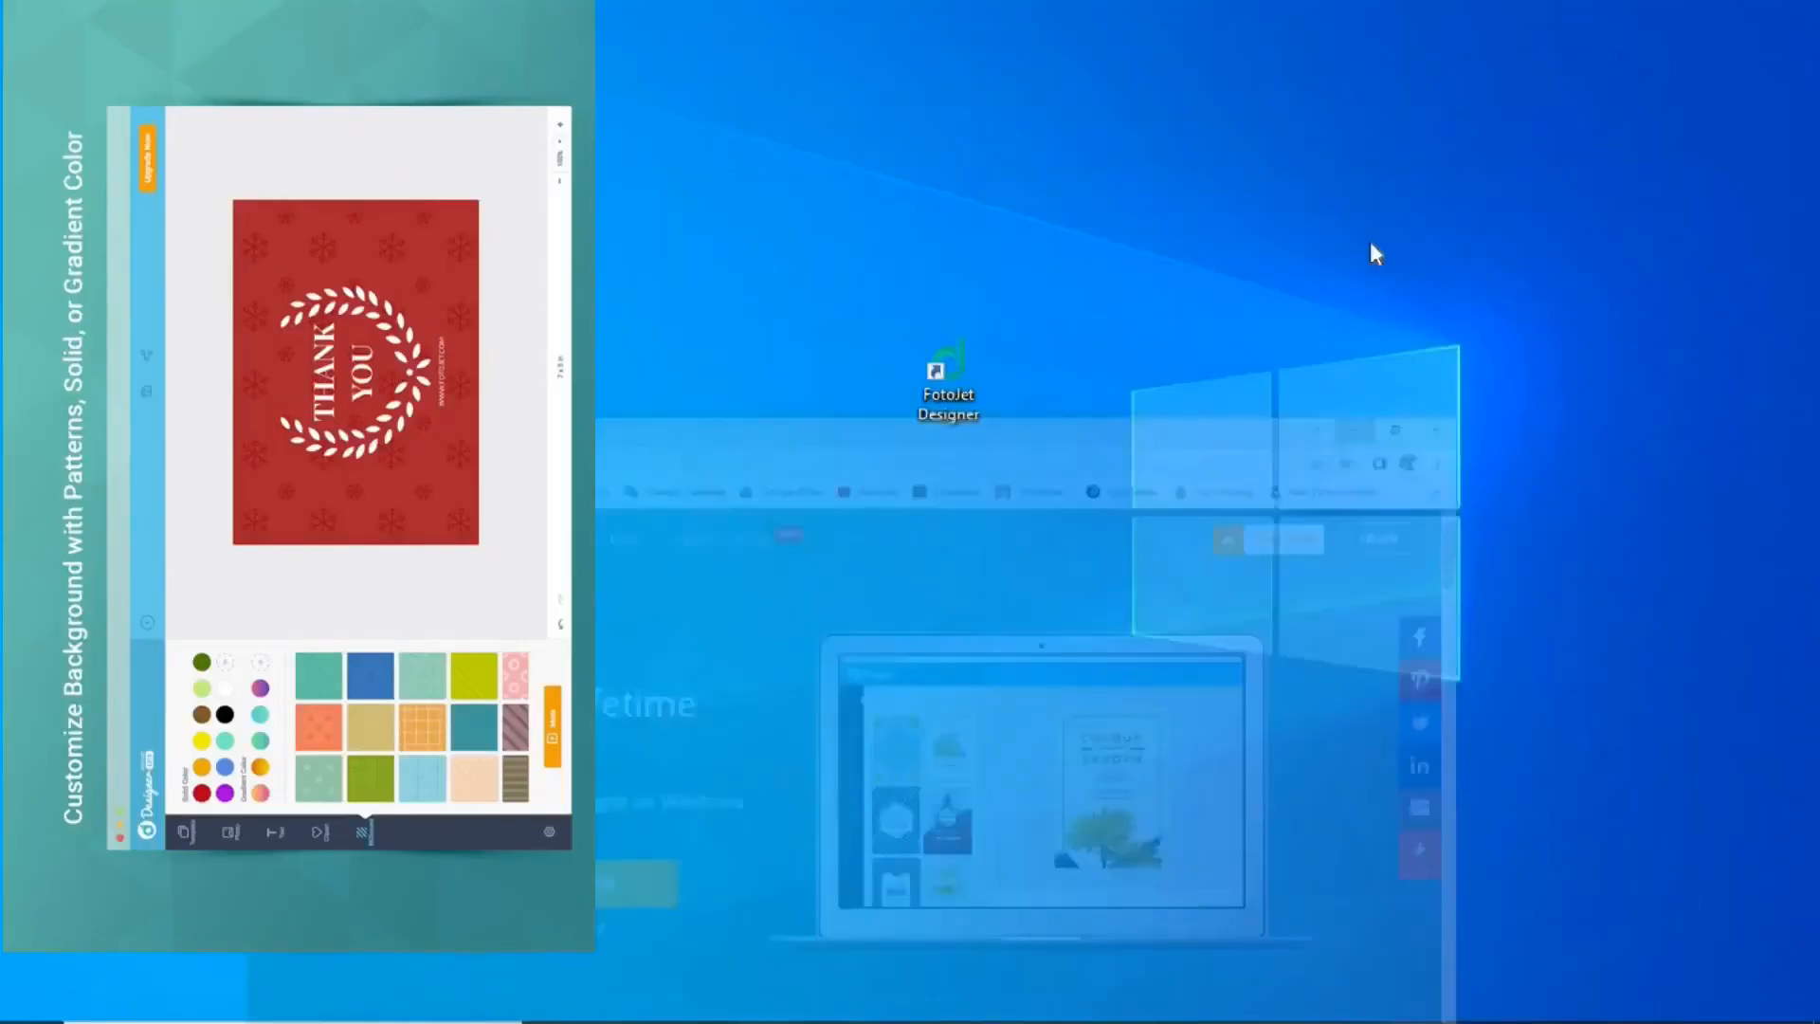
Launch FotoJet Designer from the desktop and maximize its window
double_click(950, 371)
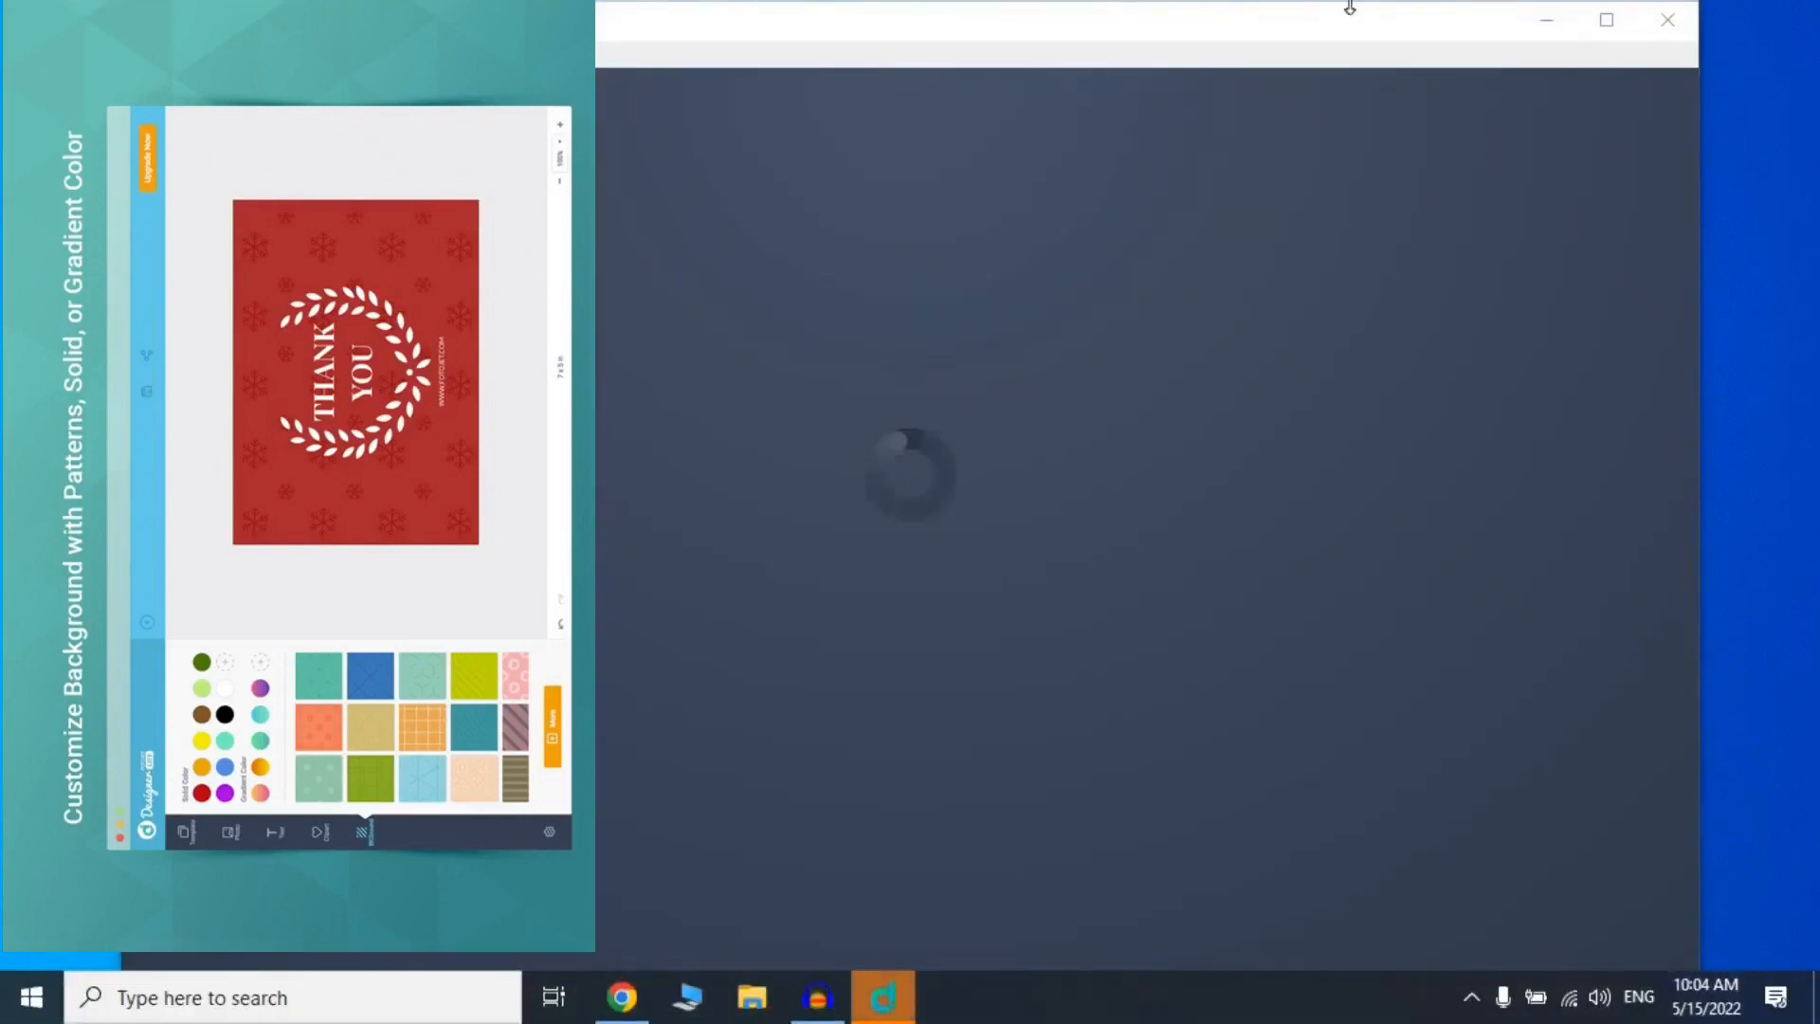
click(1607, 20)
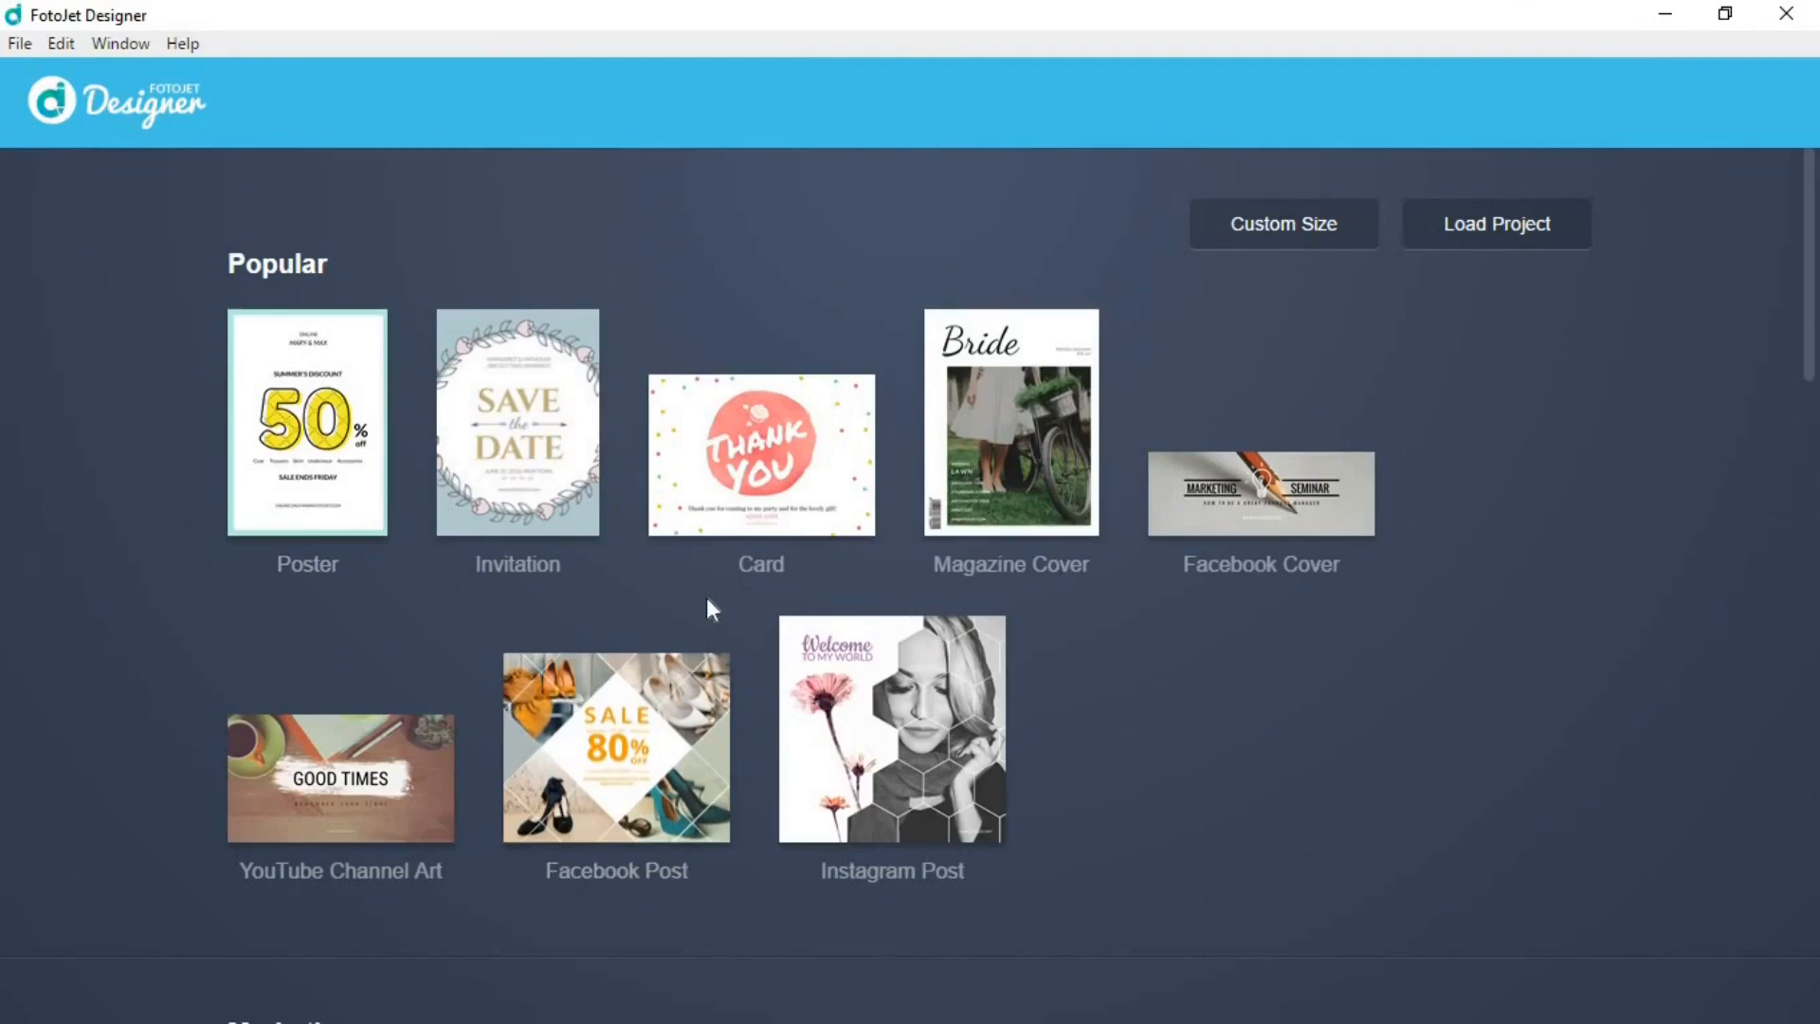
Look through the available template categories, from Popular and Marketing to the social media, Event and Misc sections
scroll(708, 600, down, 6)
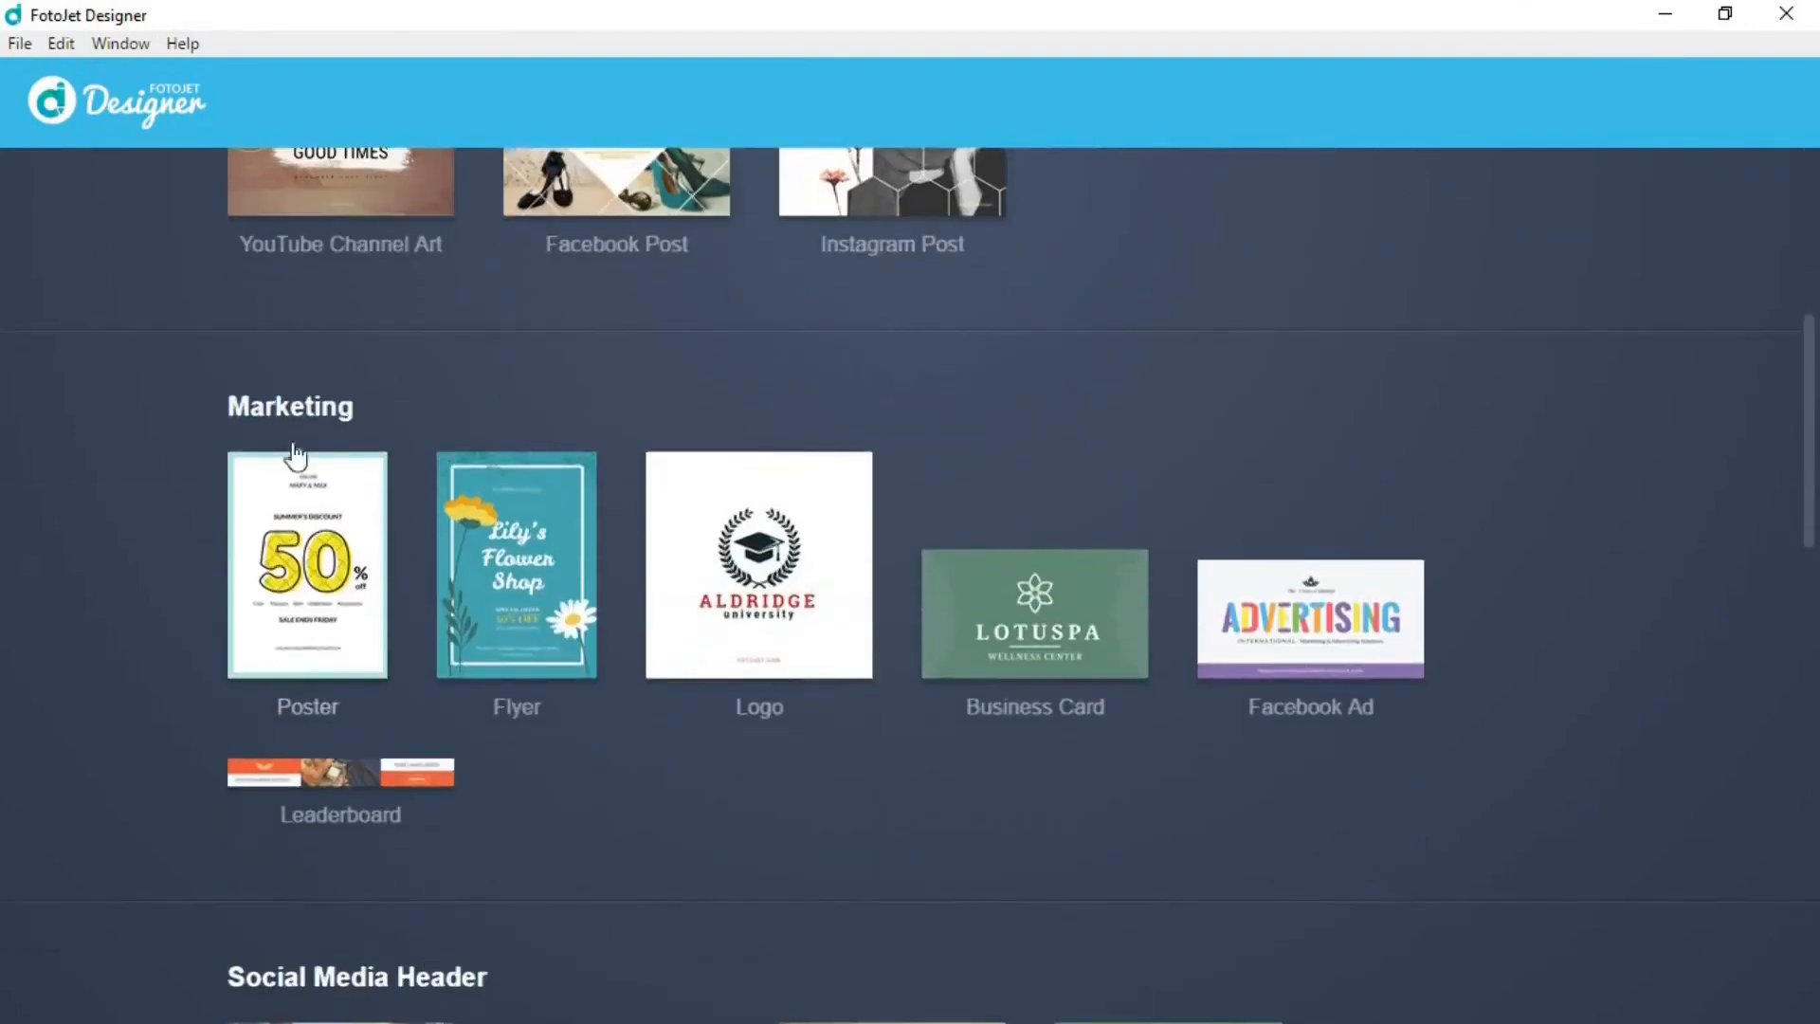
scroll(653, 560, down, 6)
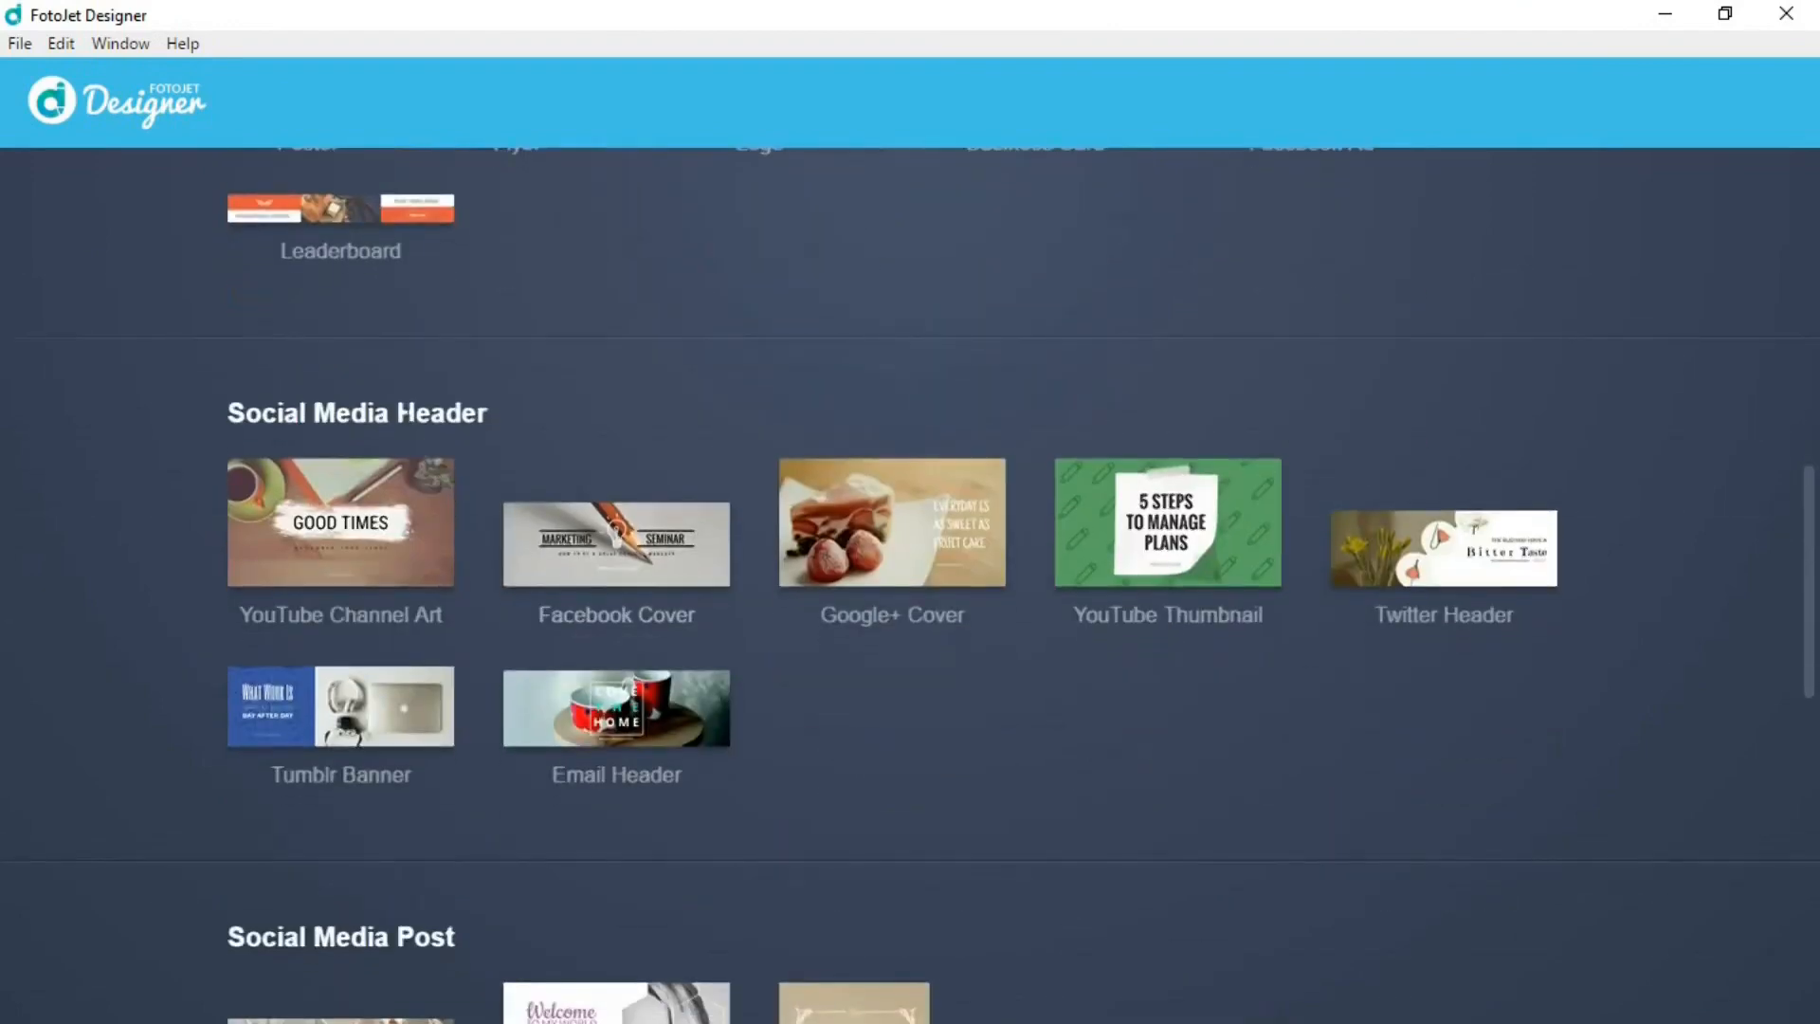
scroll(439, 389, down, 5)
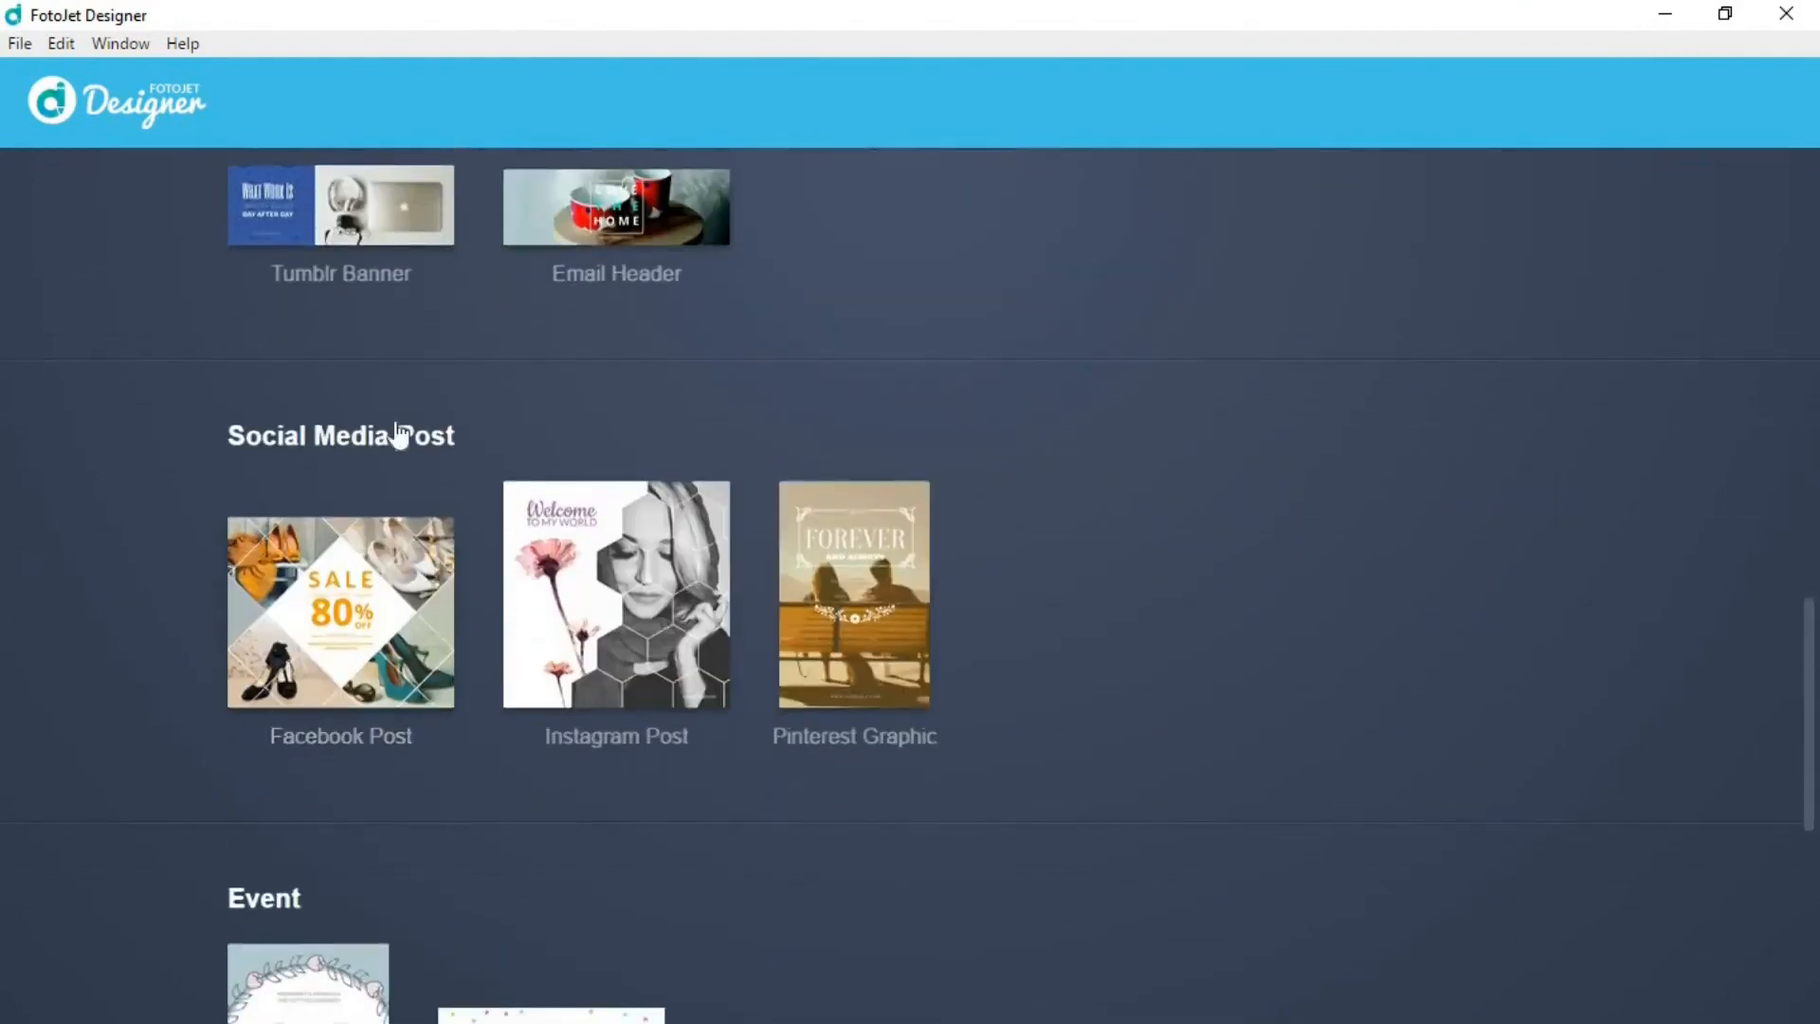
scroll(394, 427, down, 3)
scroll(371, 474, down, 1)
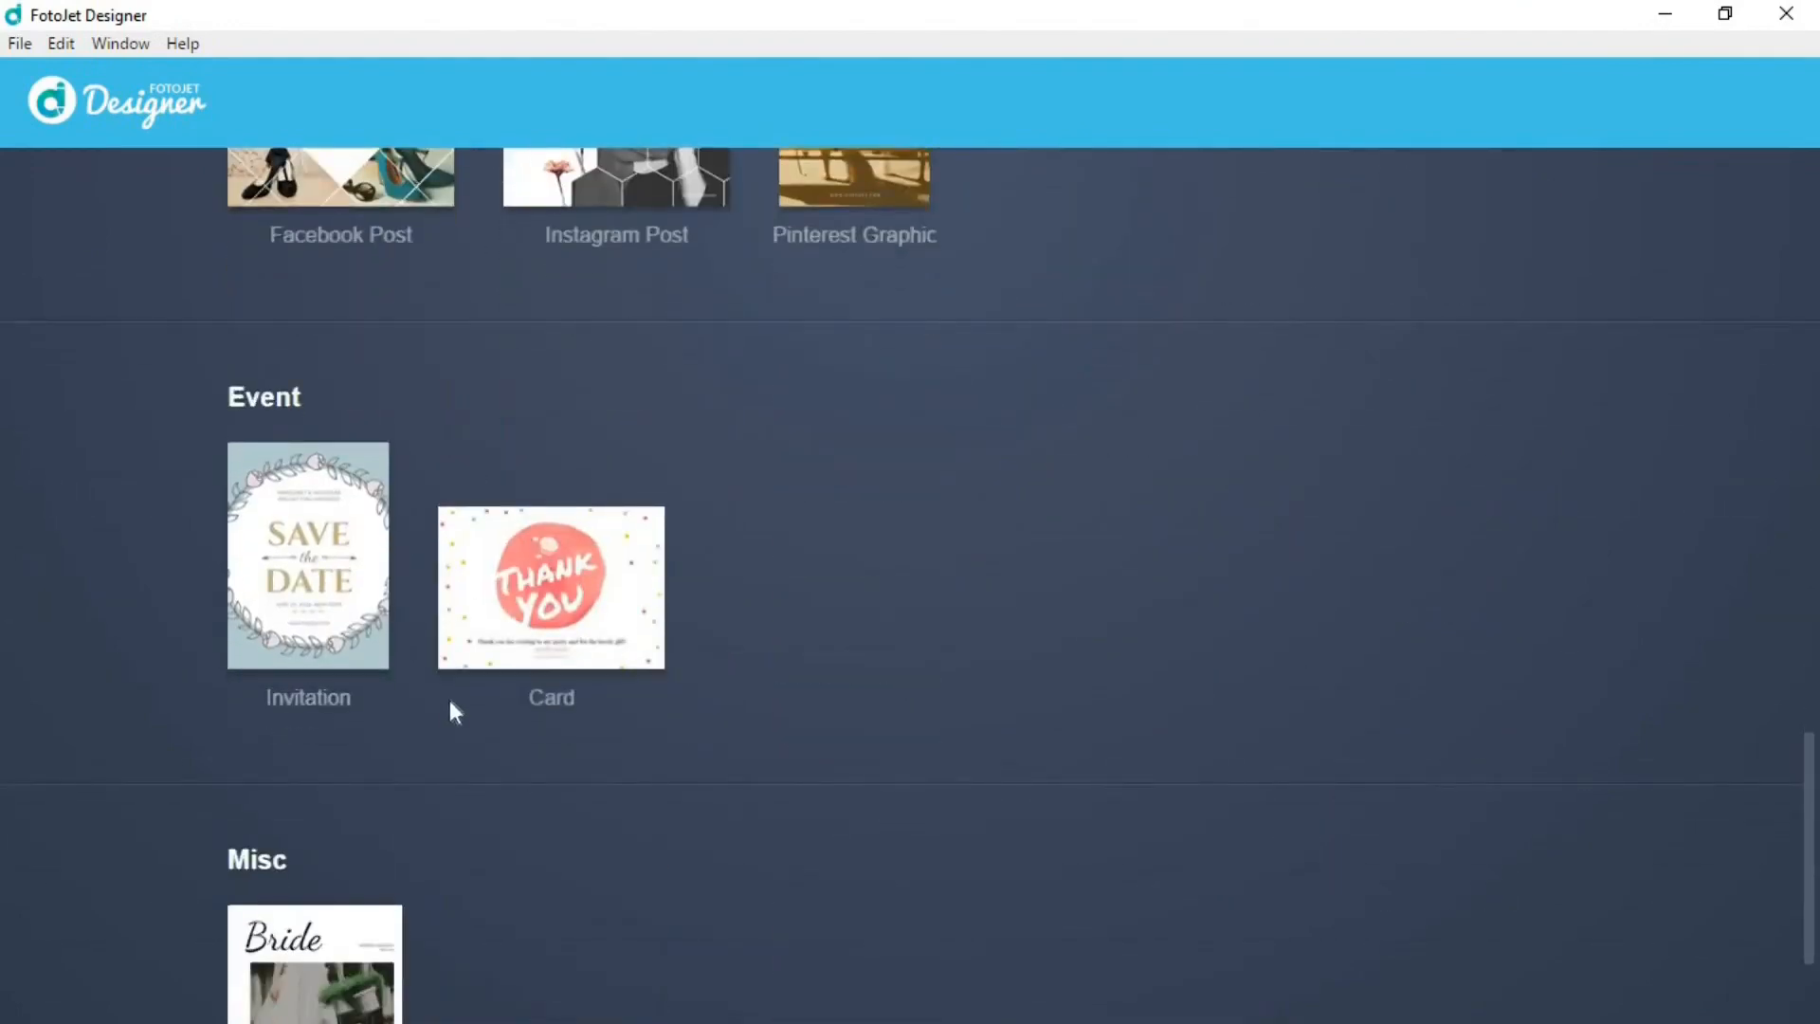
scroll(445, 692, up, 20)
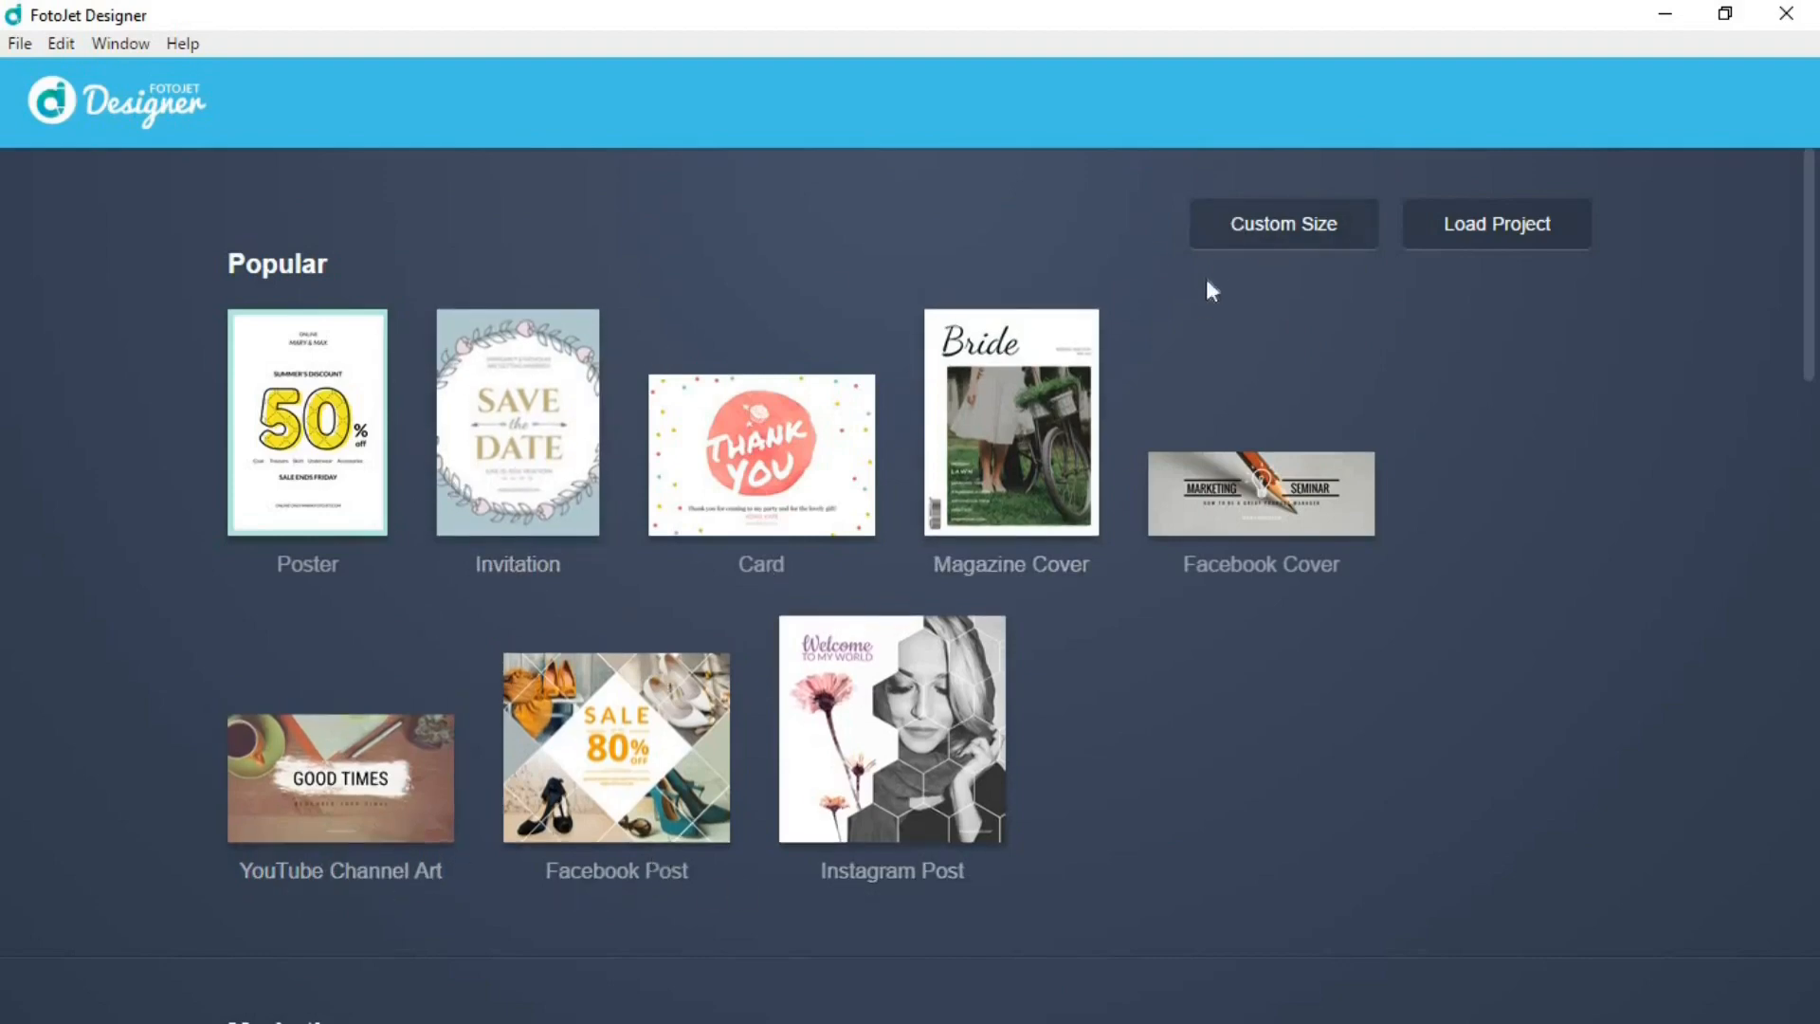
Create a blank design with a custom size of 1280 x 720 px
click(1281, 242)
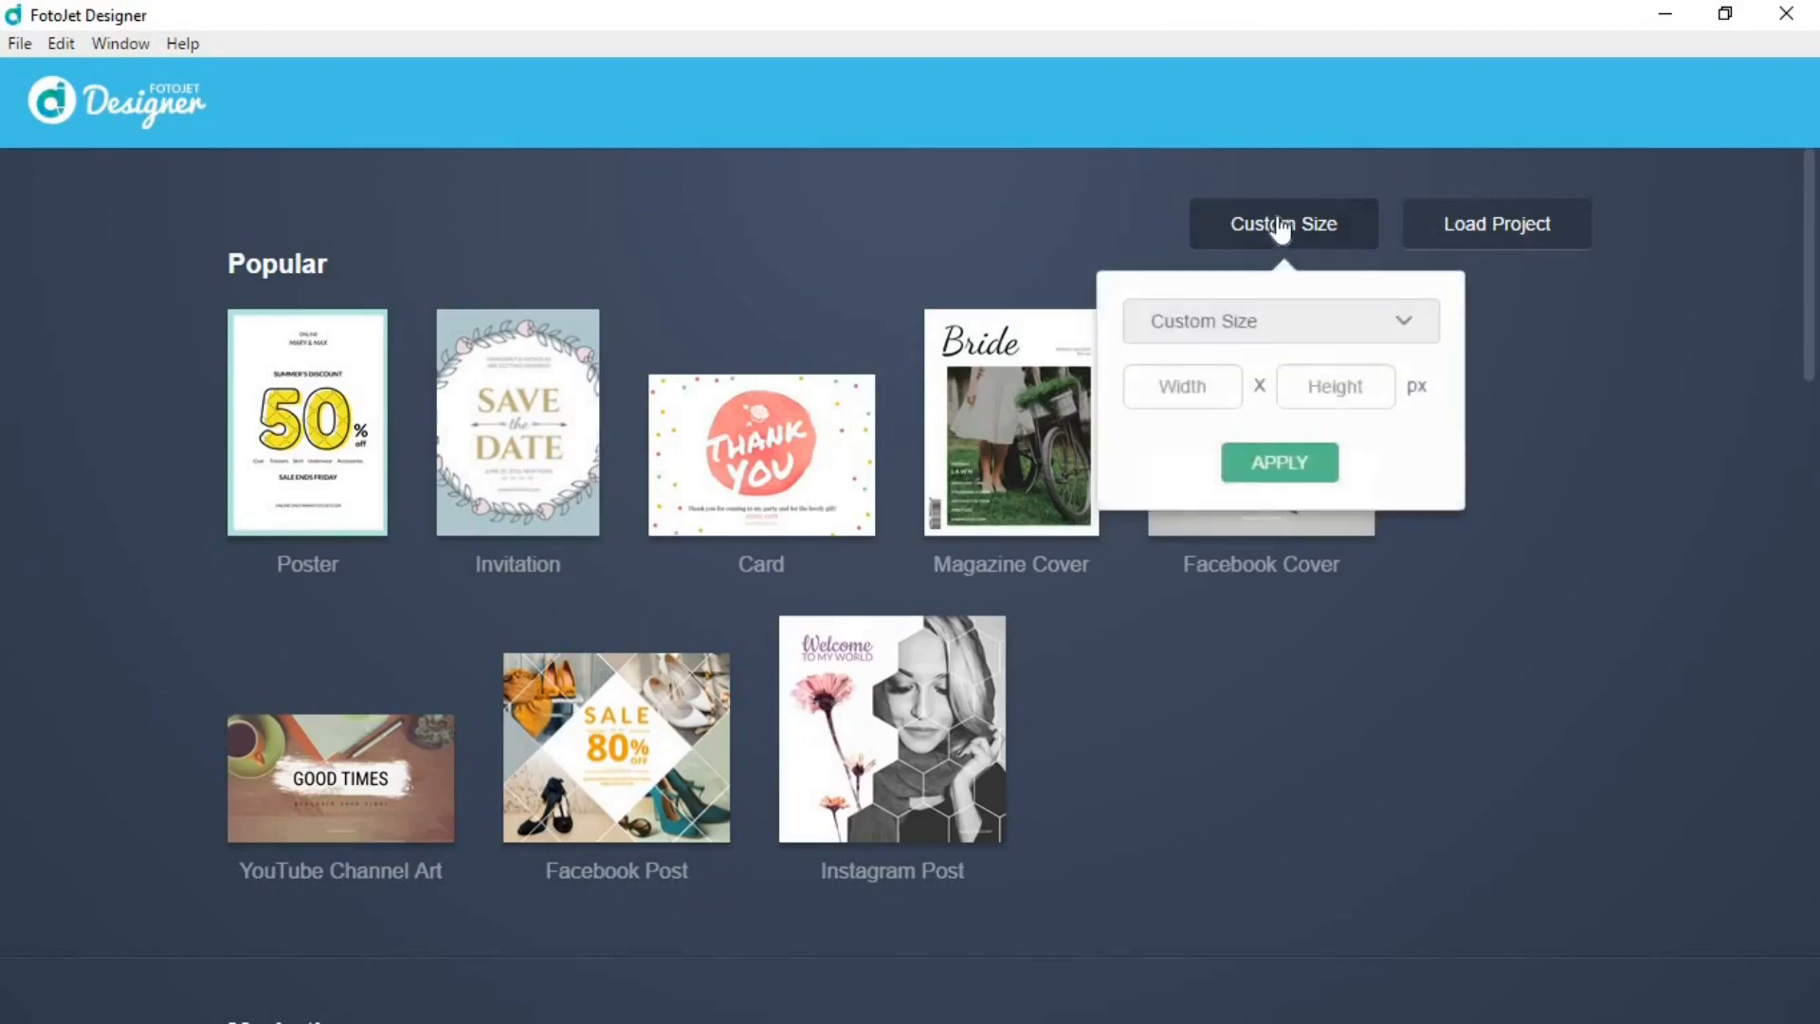
click(1167, 402)
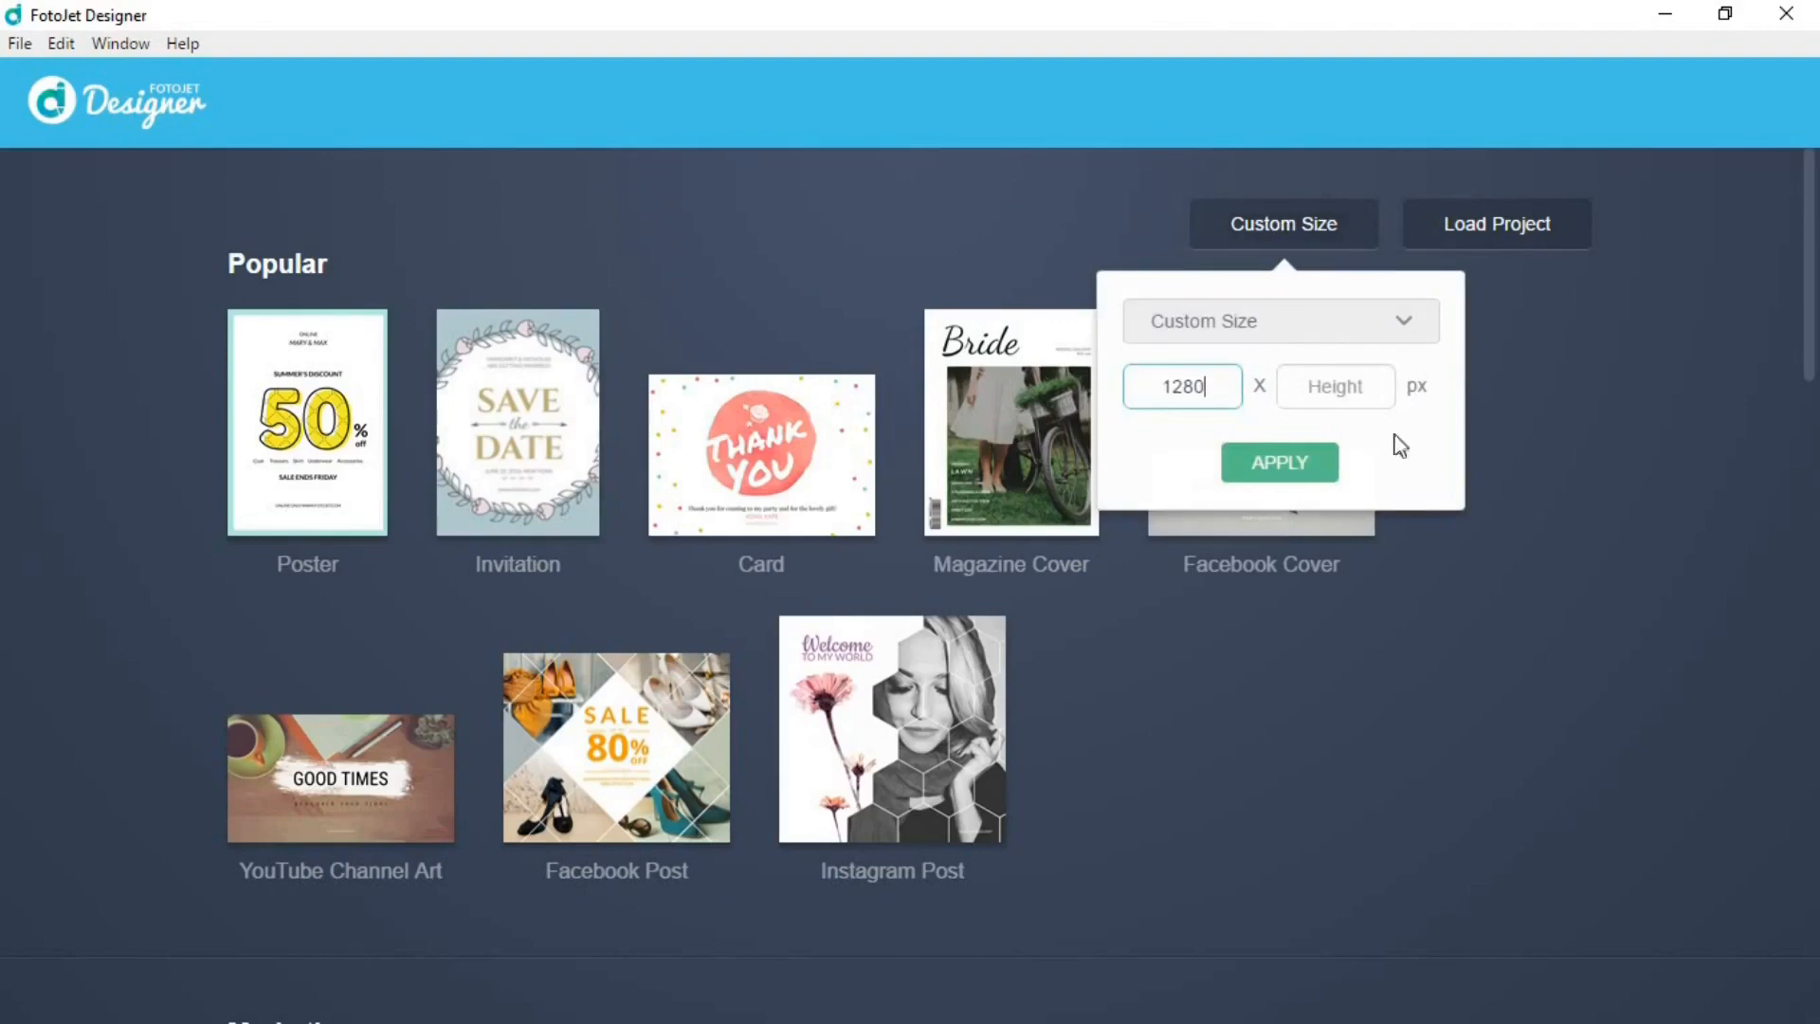
click(1356, 395)
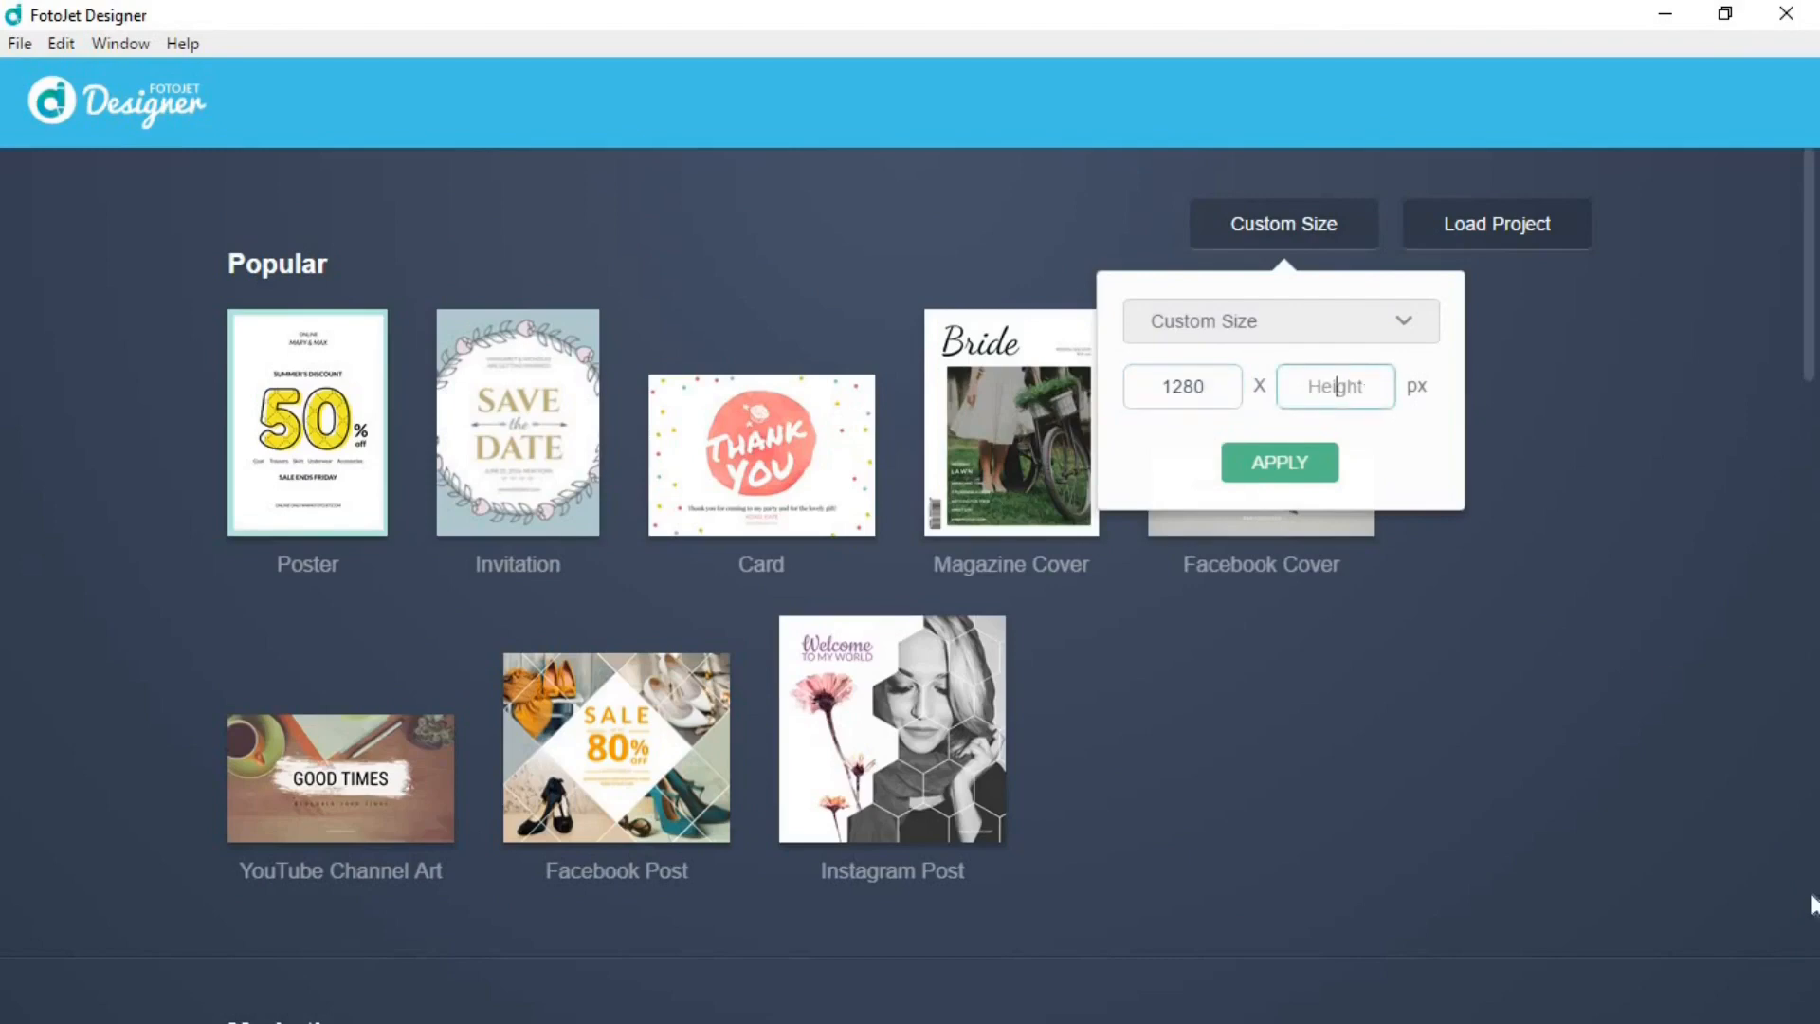
text(720)
click(1288, 479)
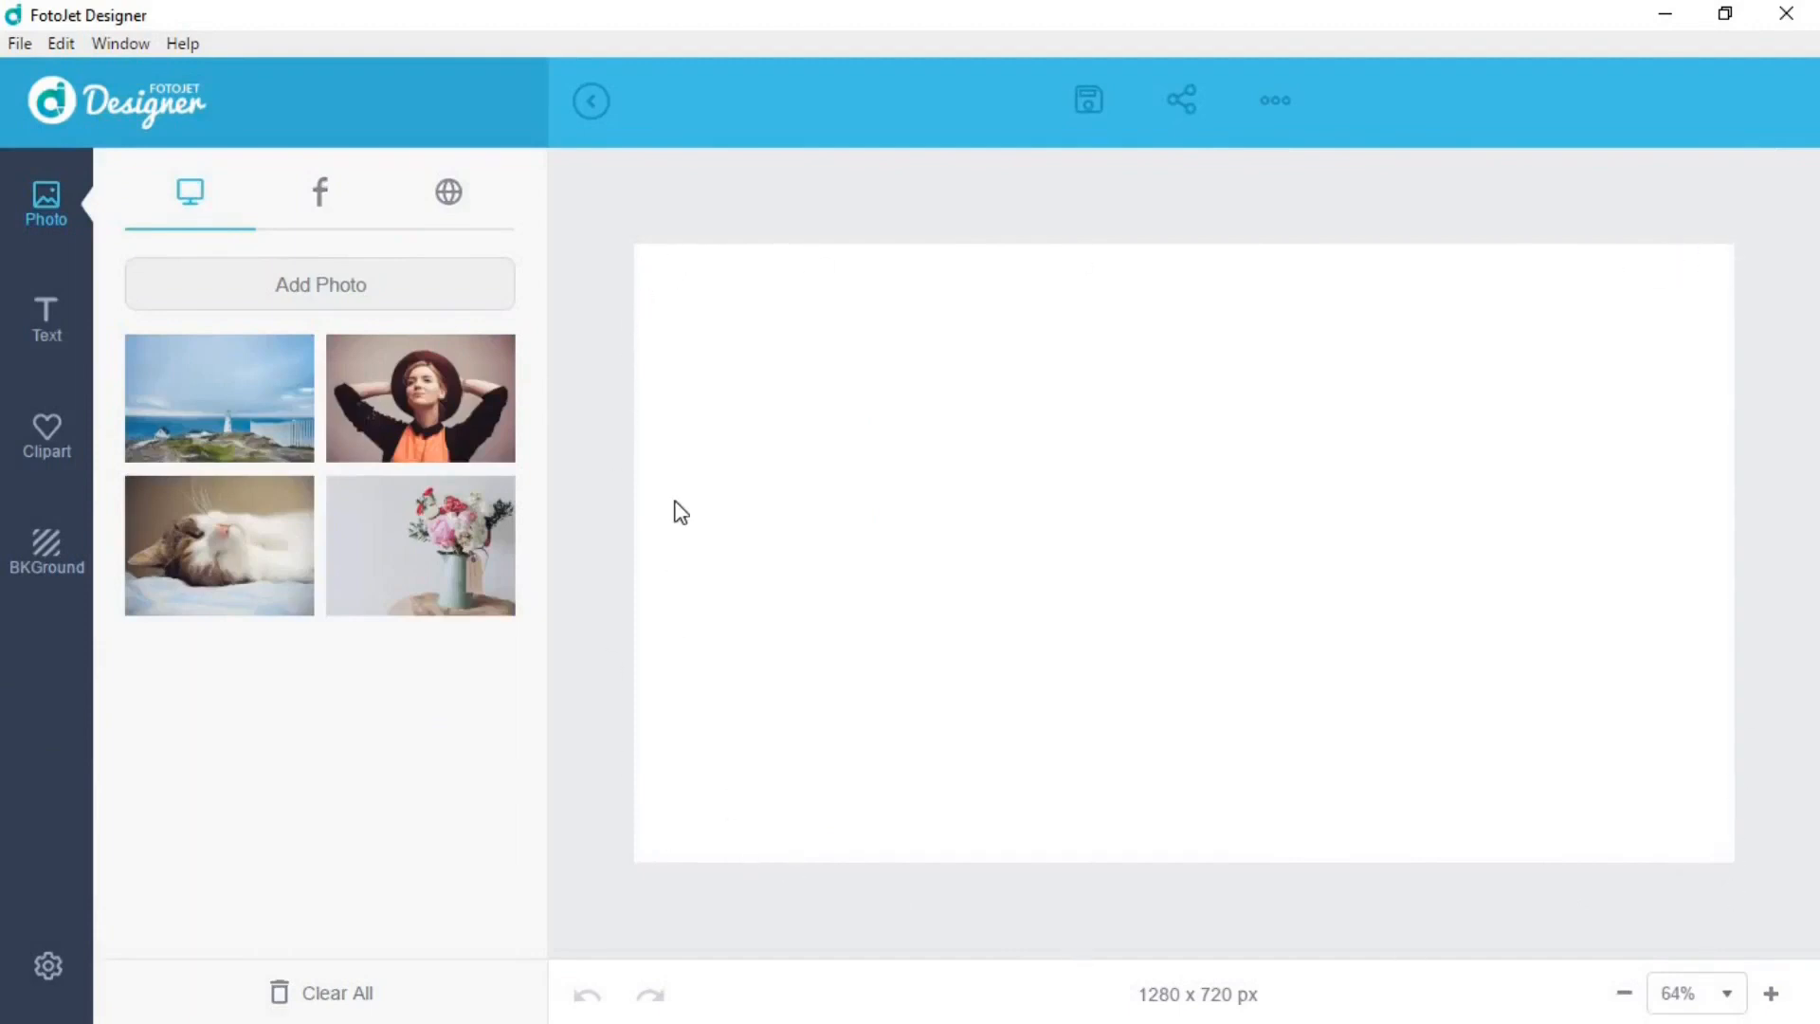
Apply the dark blue geometric line pattern as the canvas background
click(47, 569)
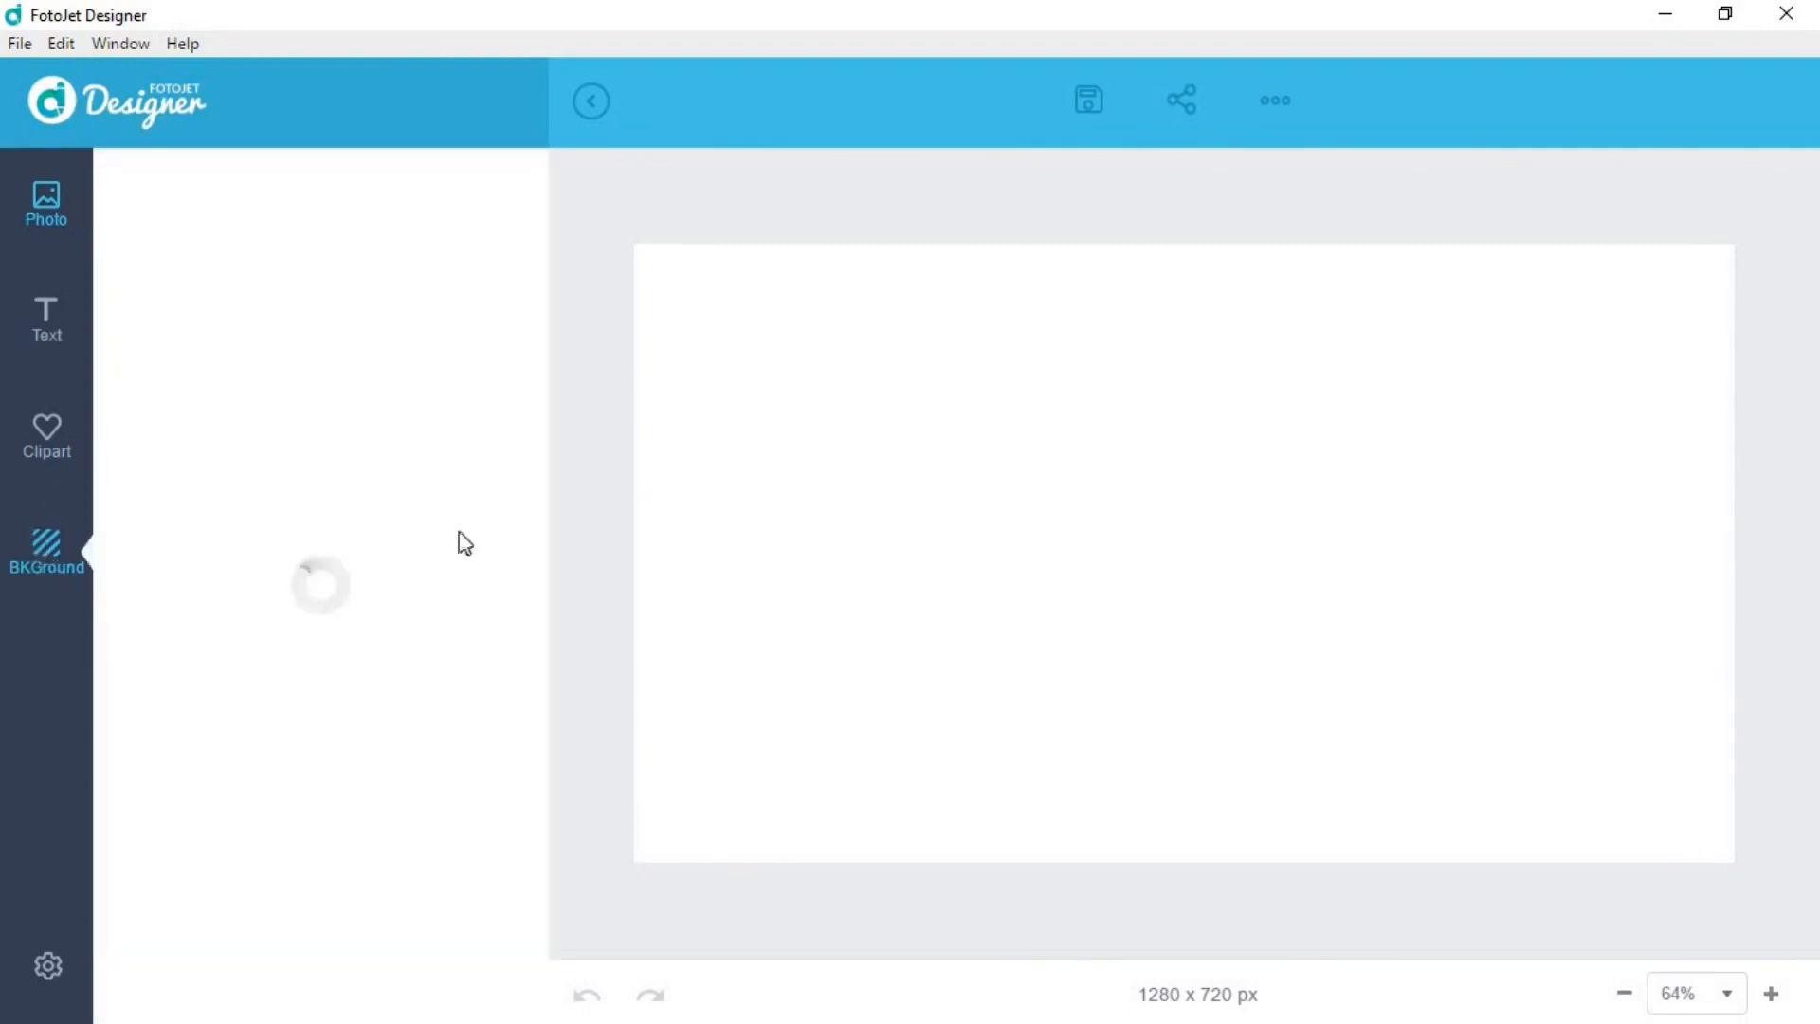
scroll(487, 527, down, 6)
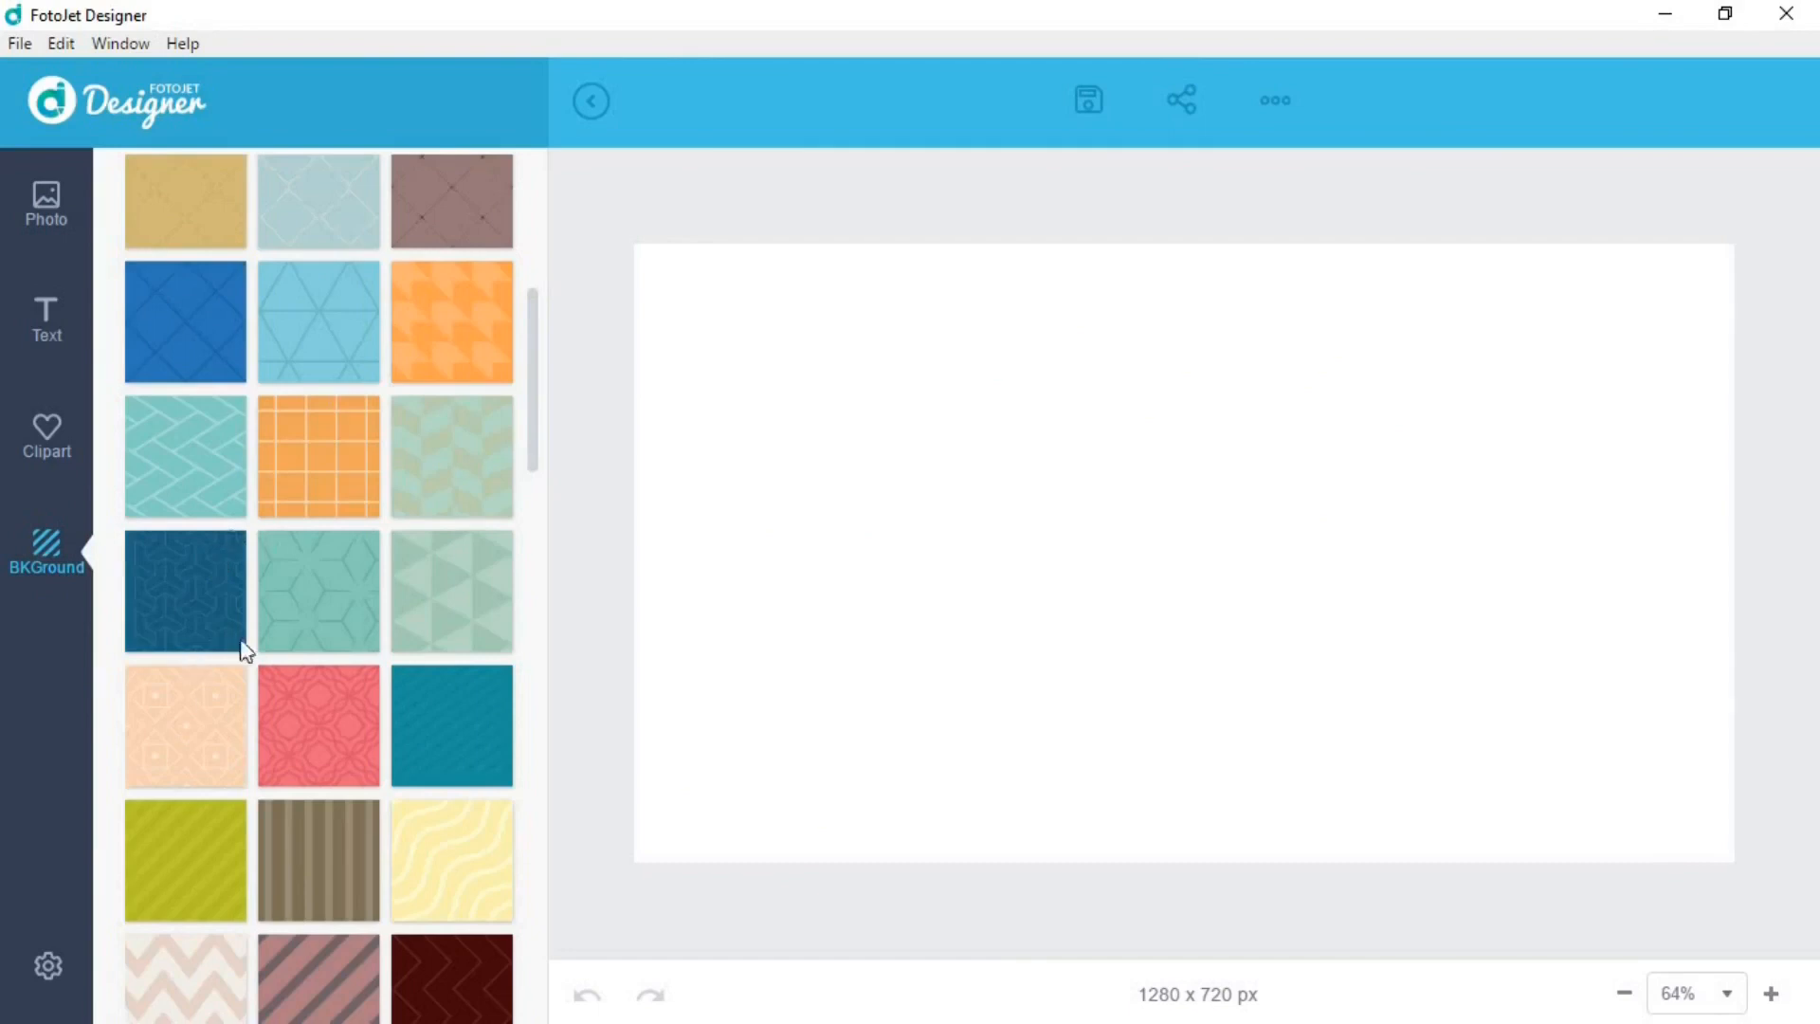
click(199, 607)
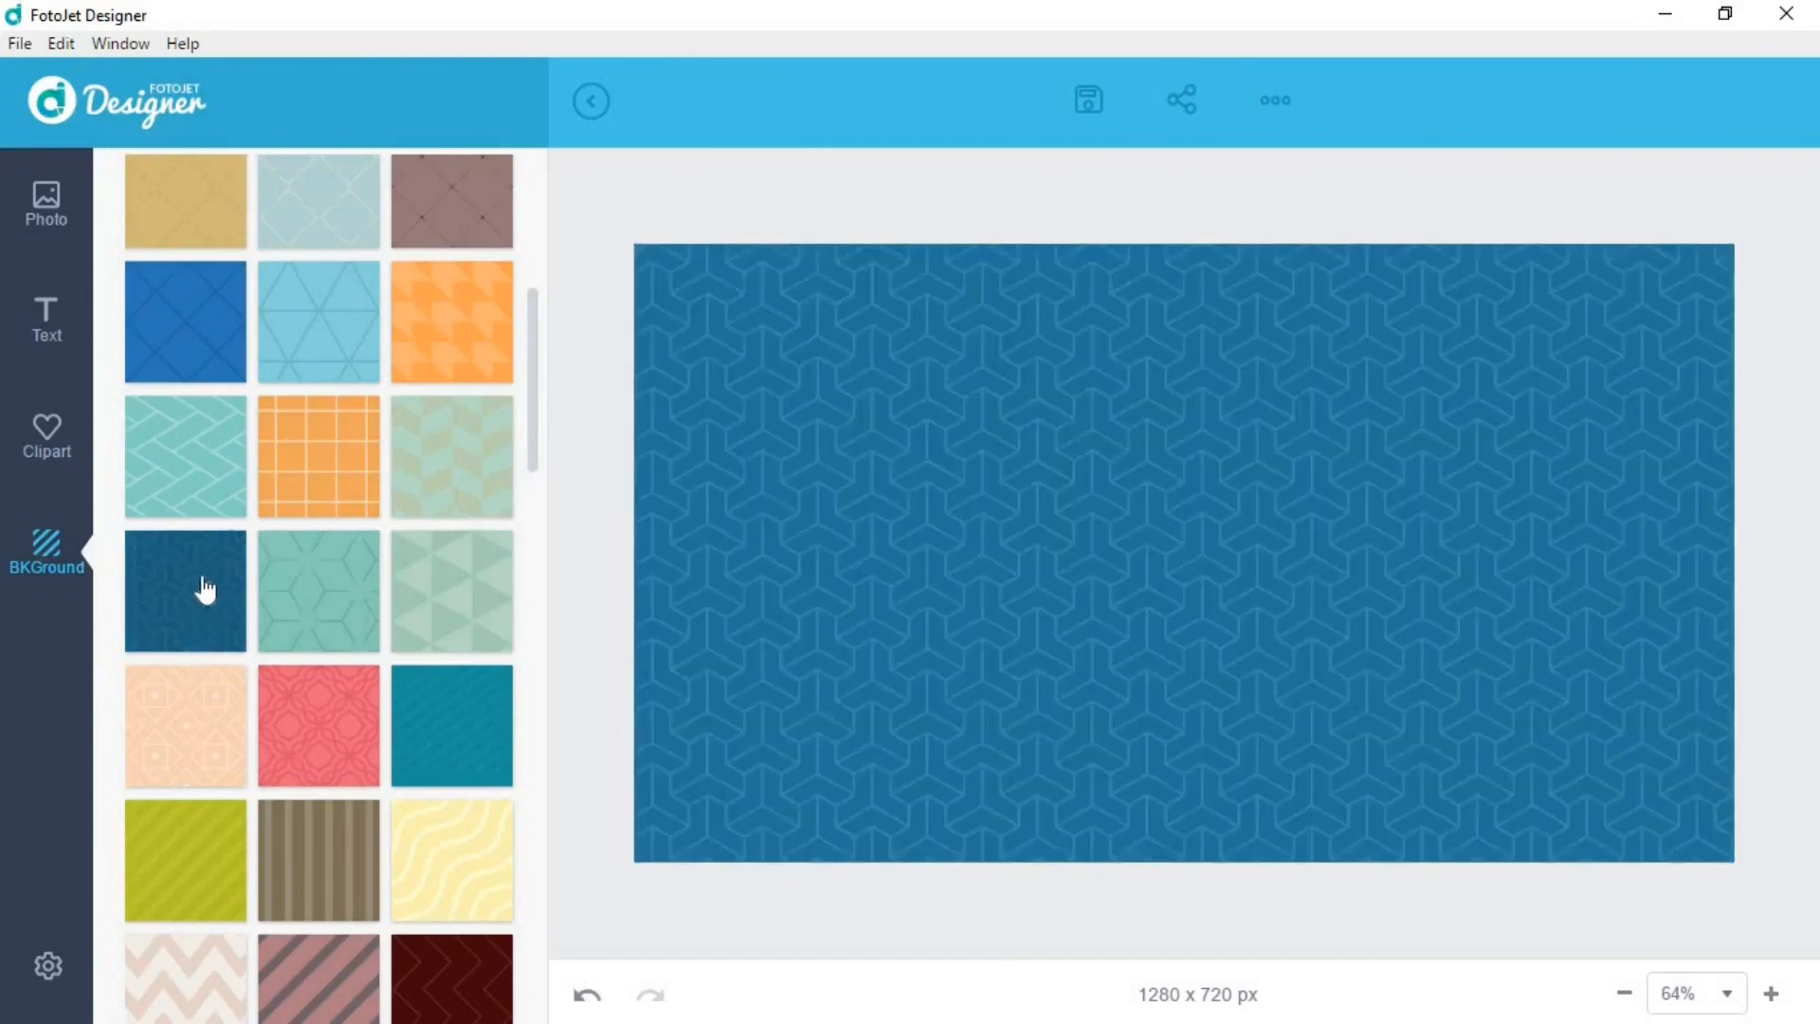
Import the "nature" image from the Downloads folder and place it on the canvas
click(44, 208)
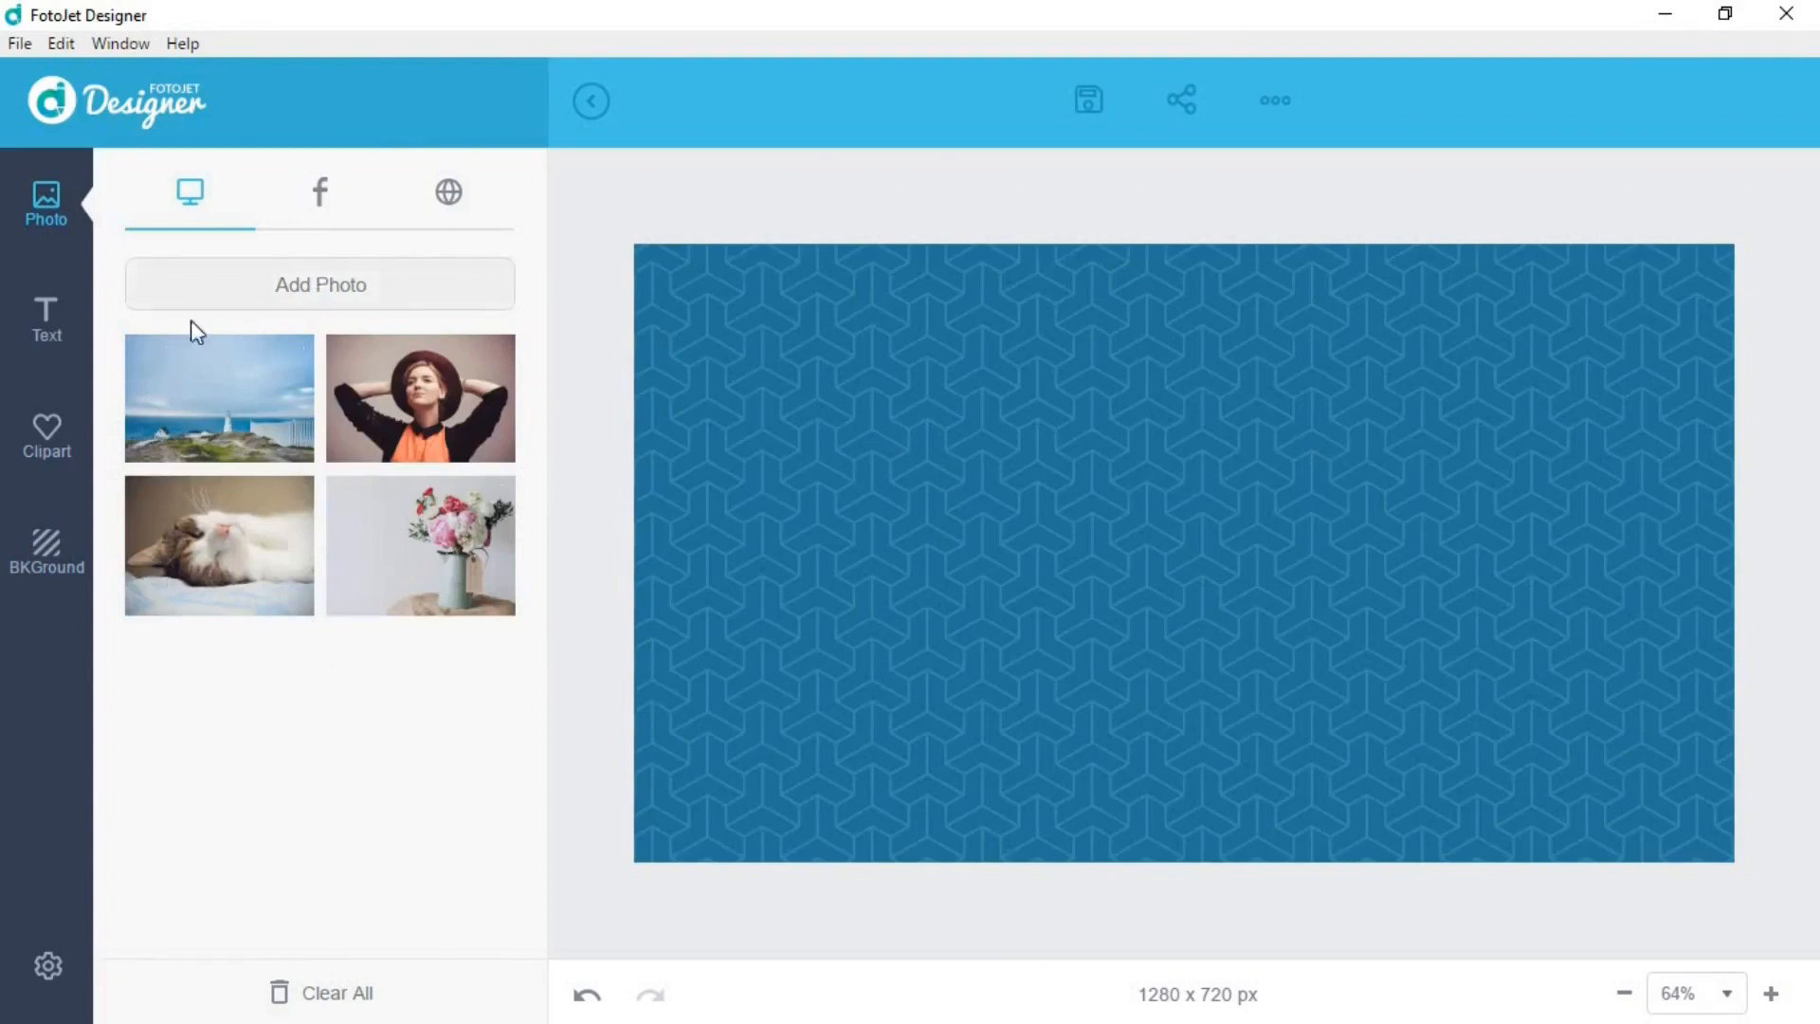
click(325, 294)
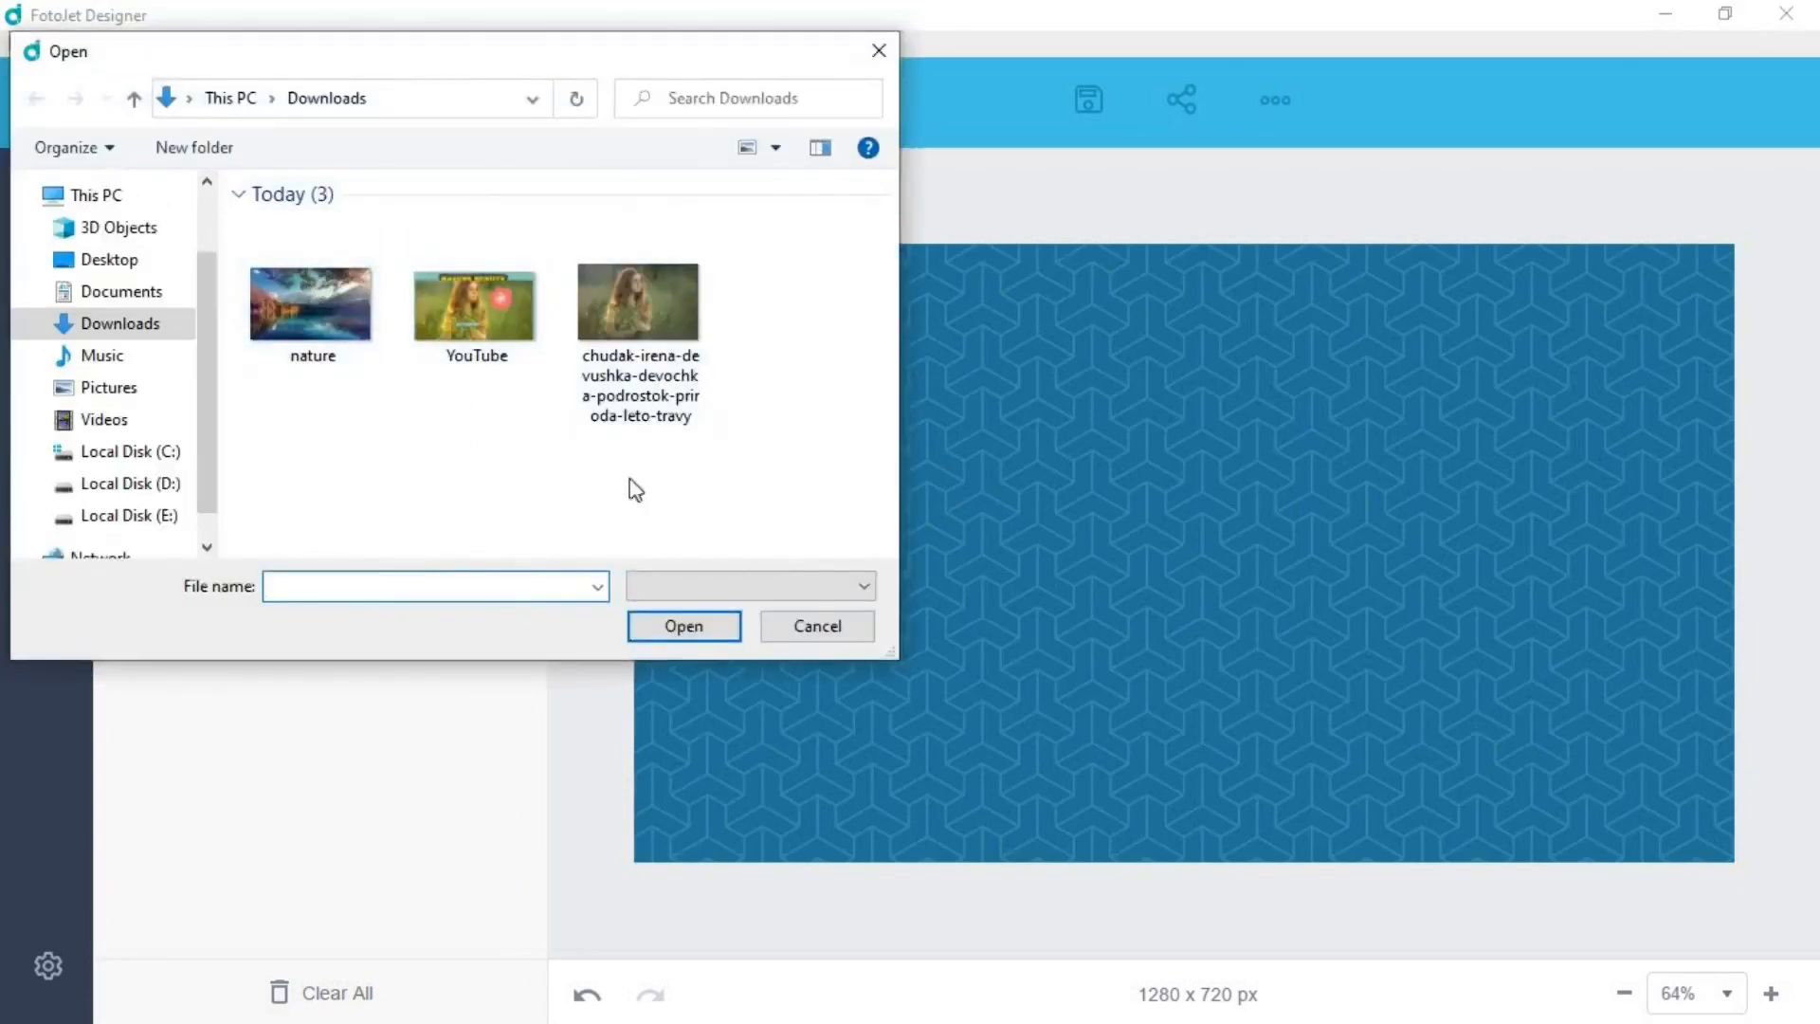
click(309, 313)
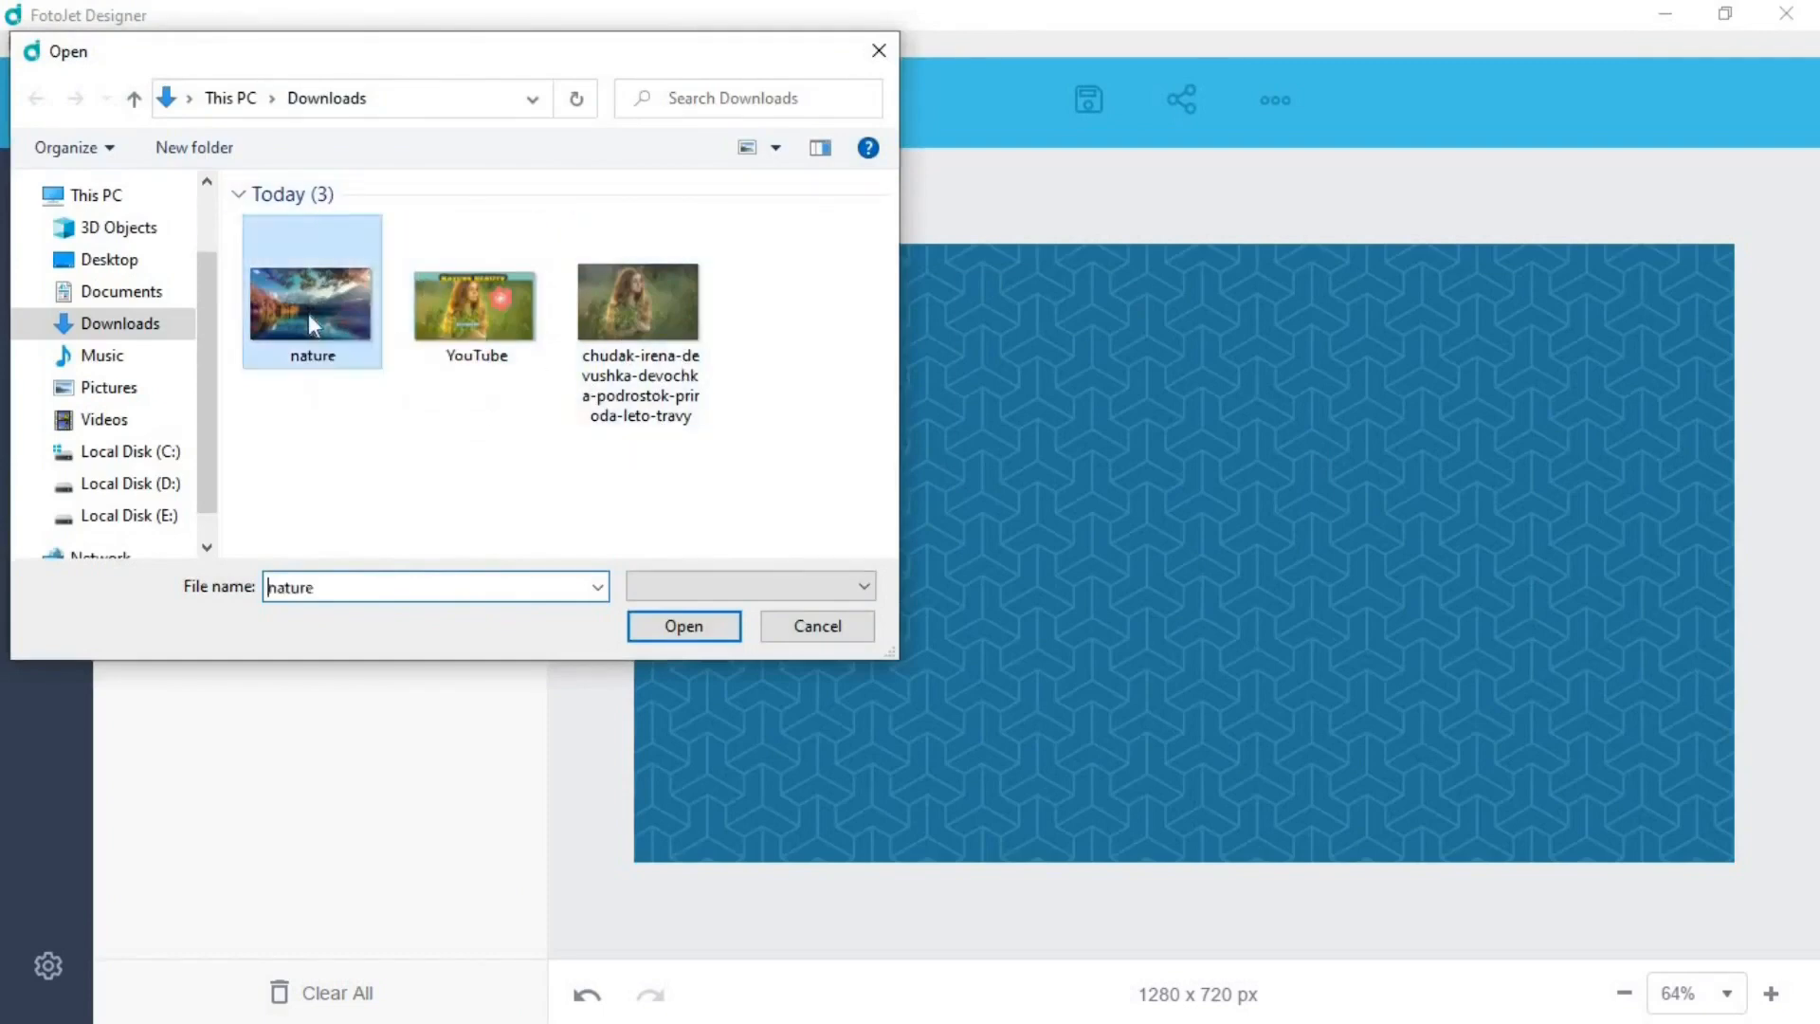
click(685, 626)
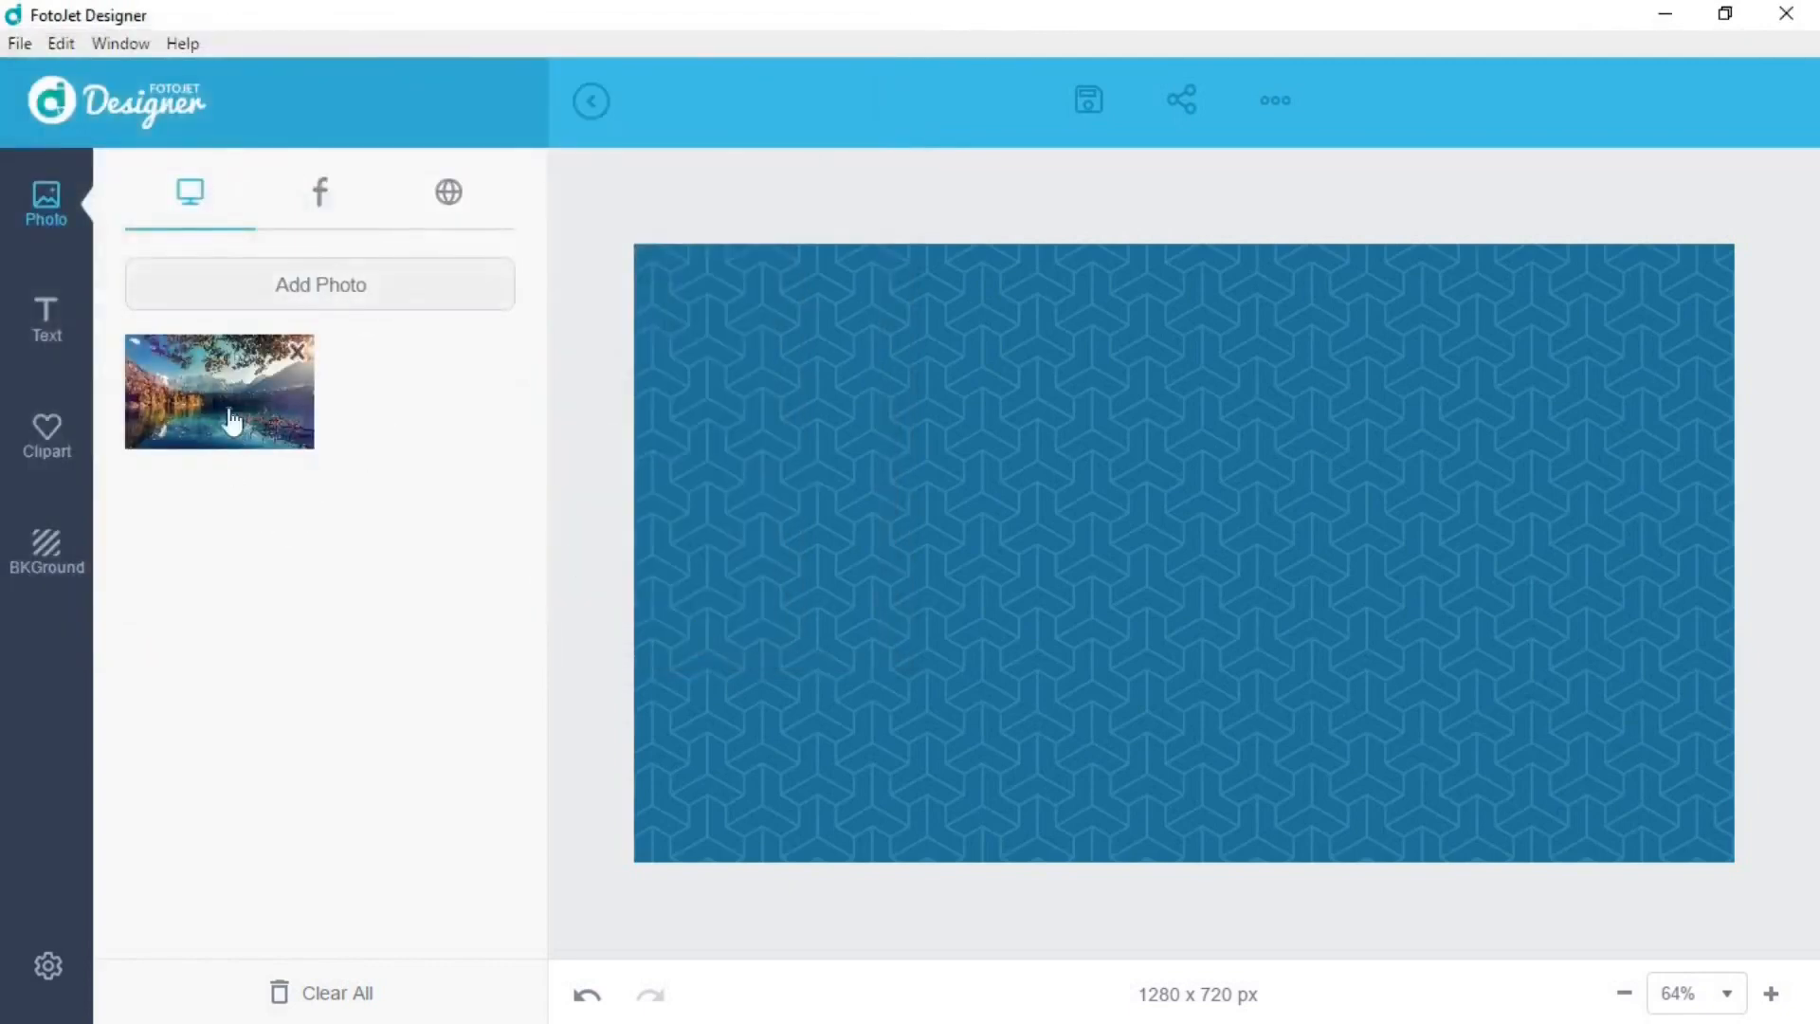
mouse_move(211, 393)
click(213, 396)
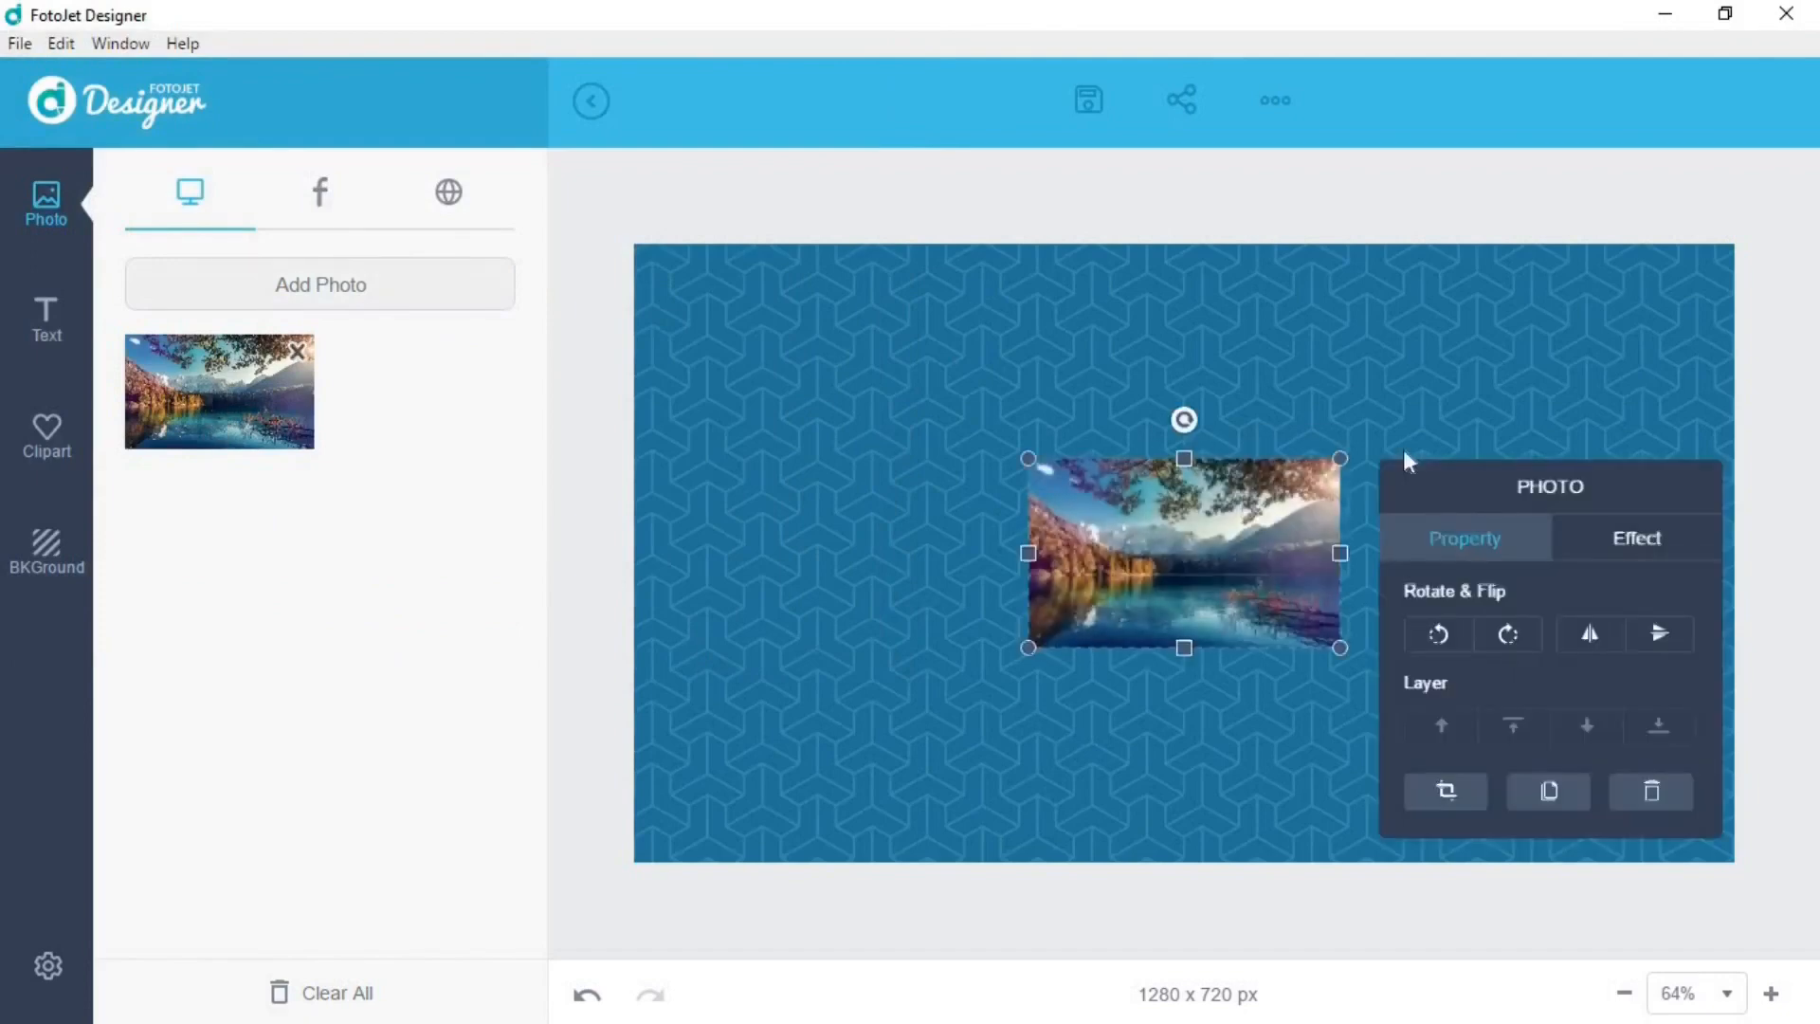
Stretch and position the lake photo across the full canvas width down to the lower edge, leaving a patterned strip above it
drag(1211, 556, 1123, 487)
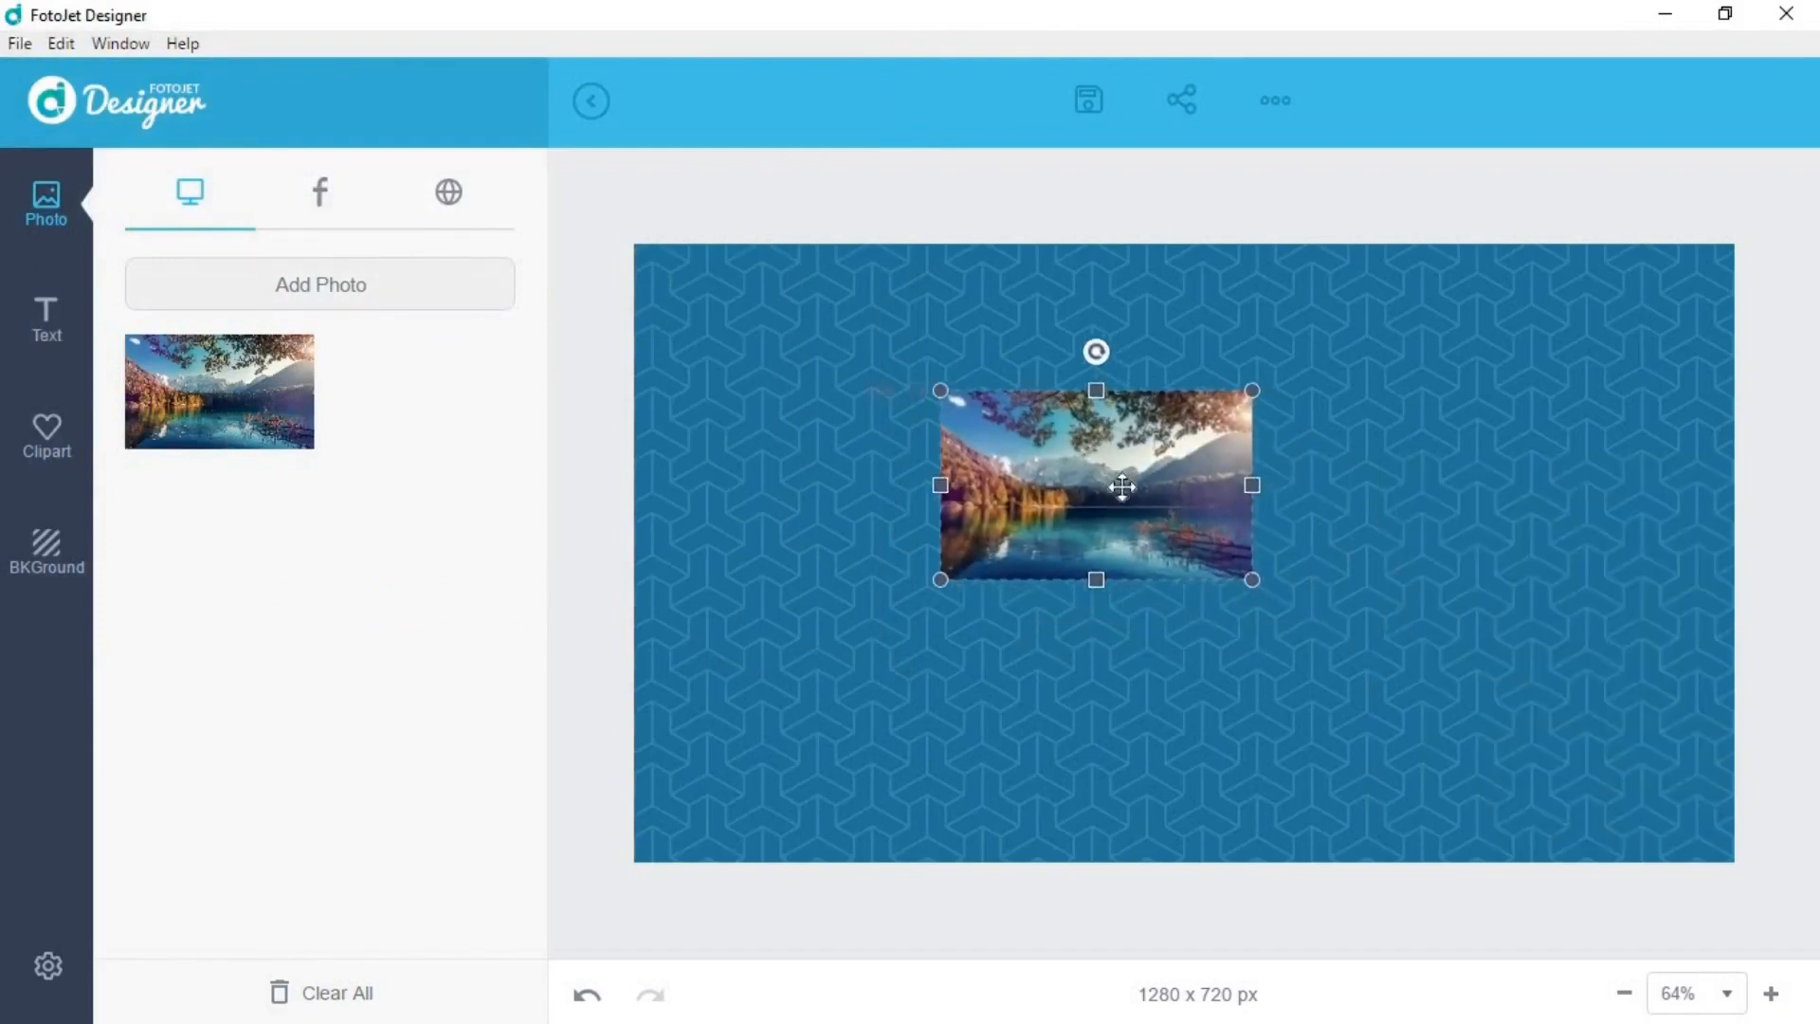
drag(1253, 581, 1695, 797)
drag(894, 619, 629, 657)
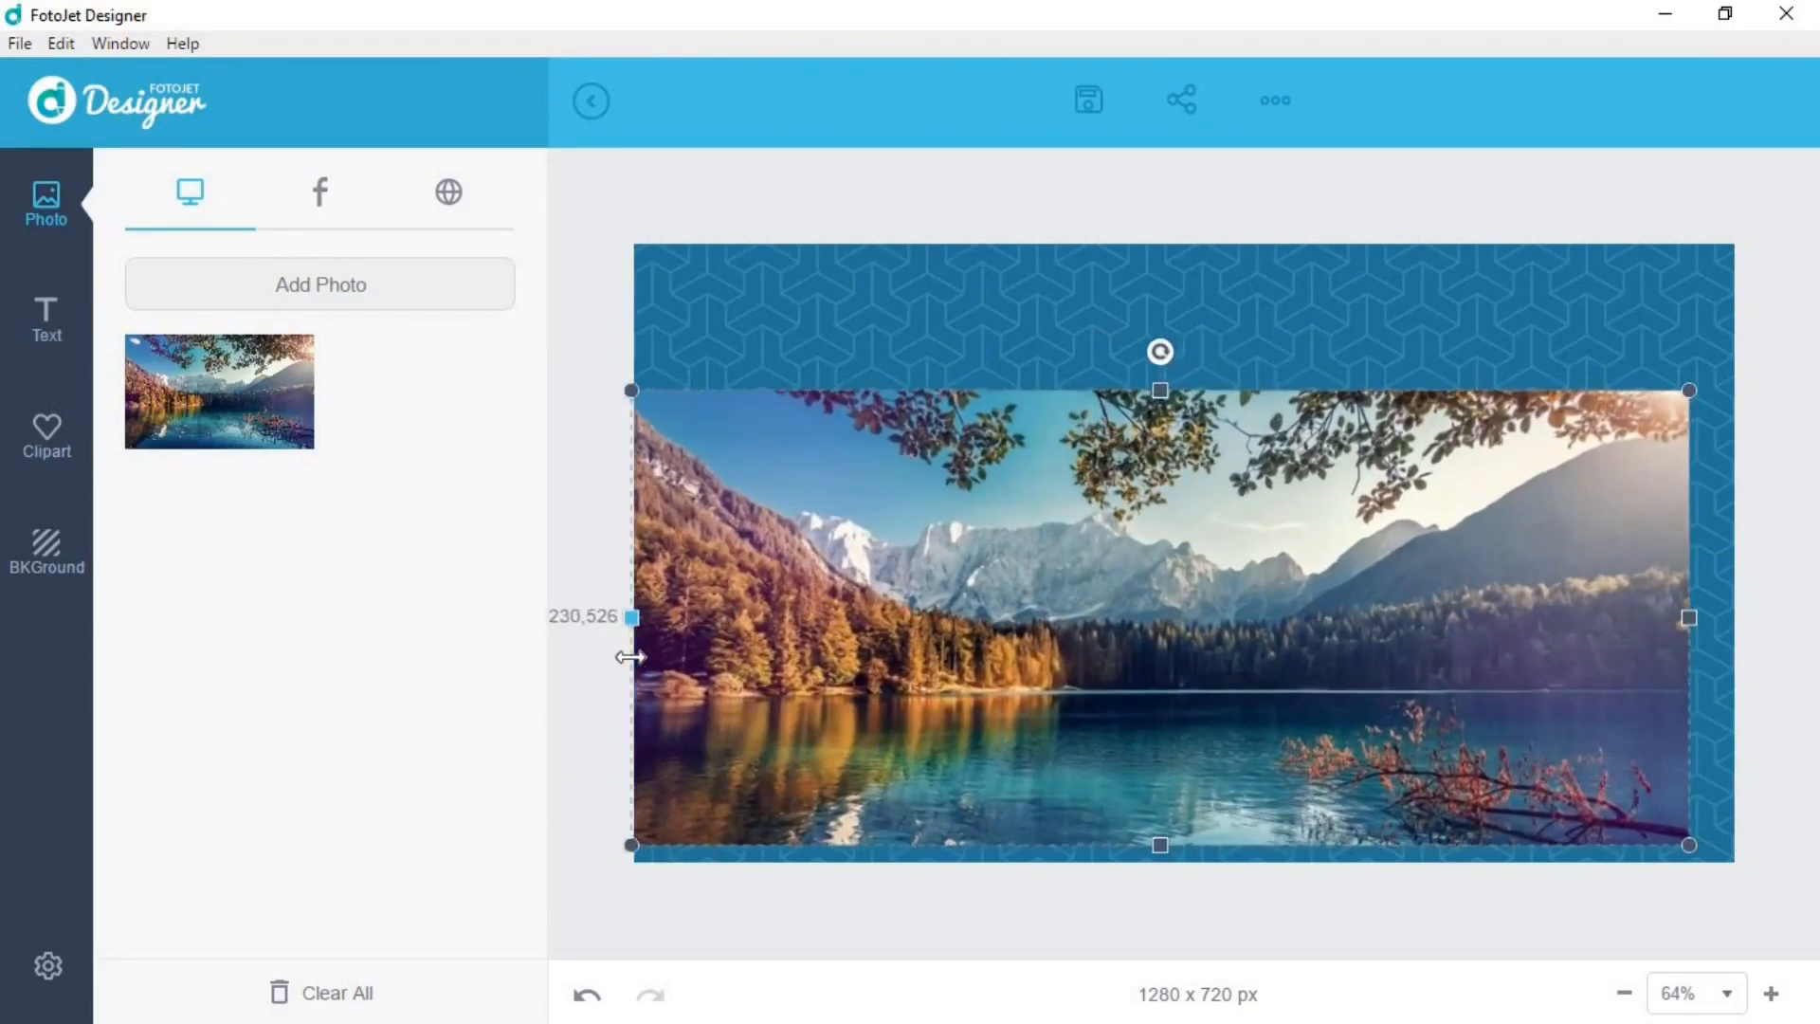
drag(1172, 566, 1185, 489)
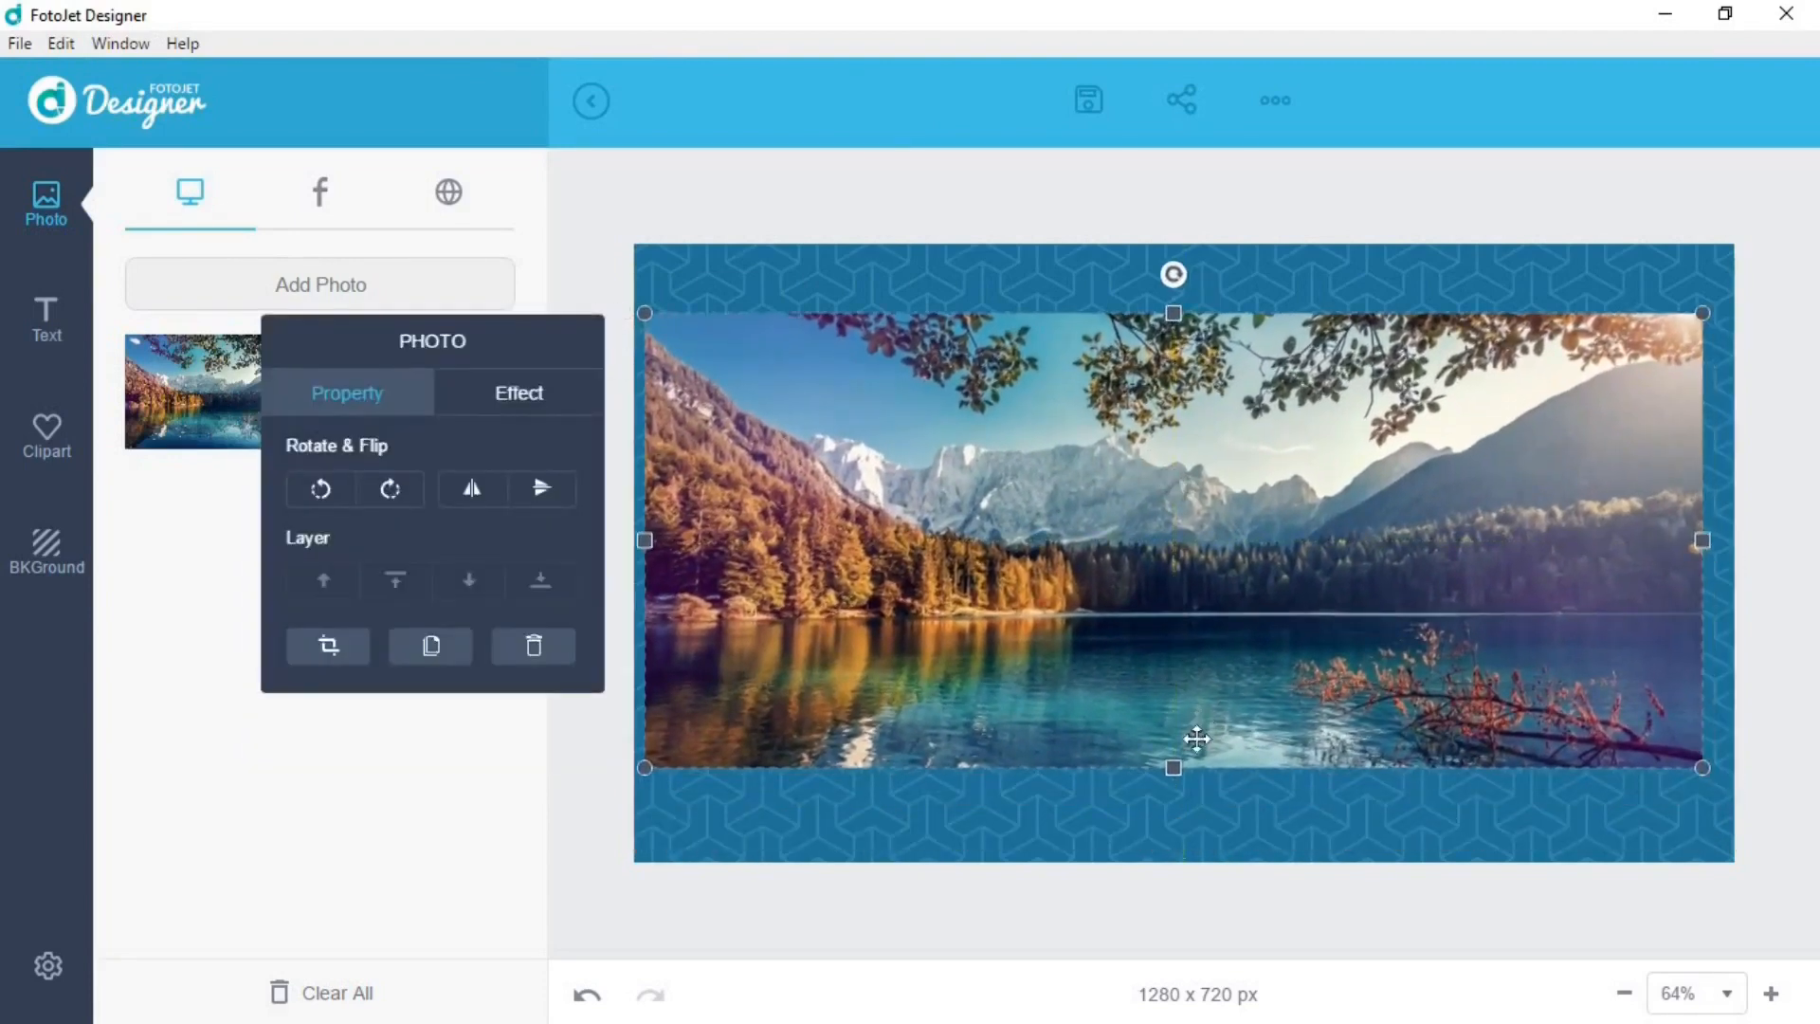
drag(1193, 825, 1197, 871)
drag(1706, 590, 1737, 590)
drag(649, 593, 631, 590)
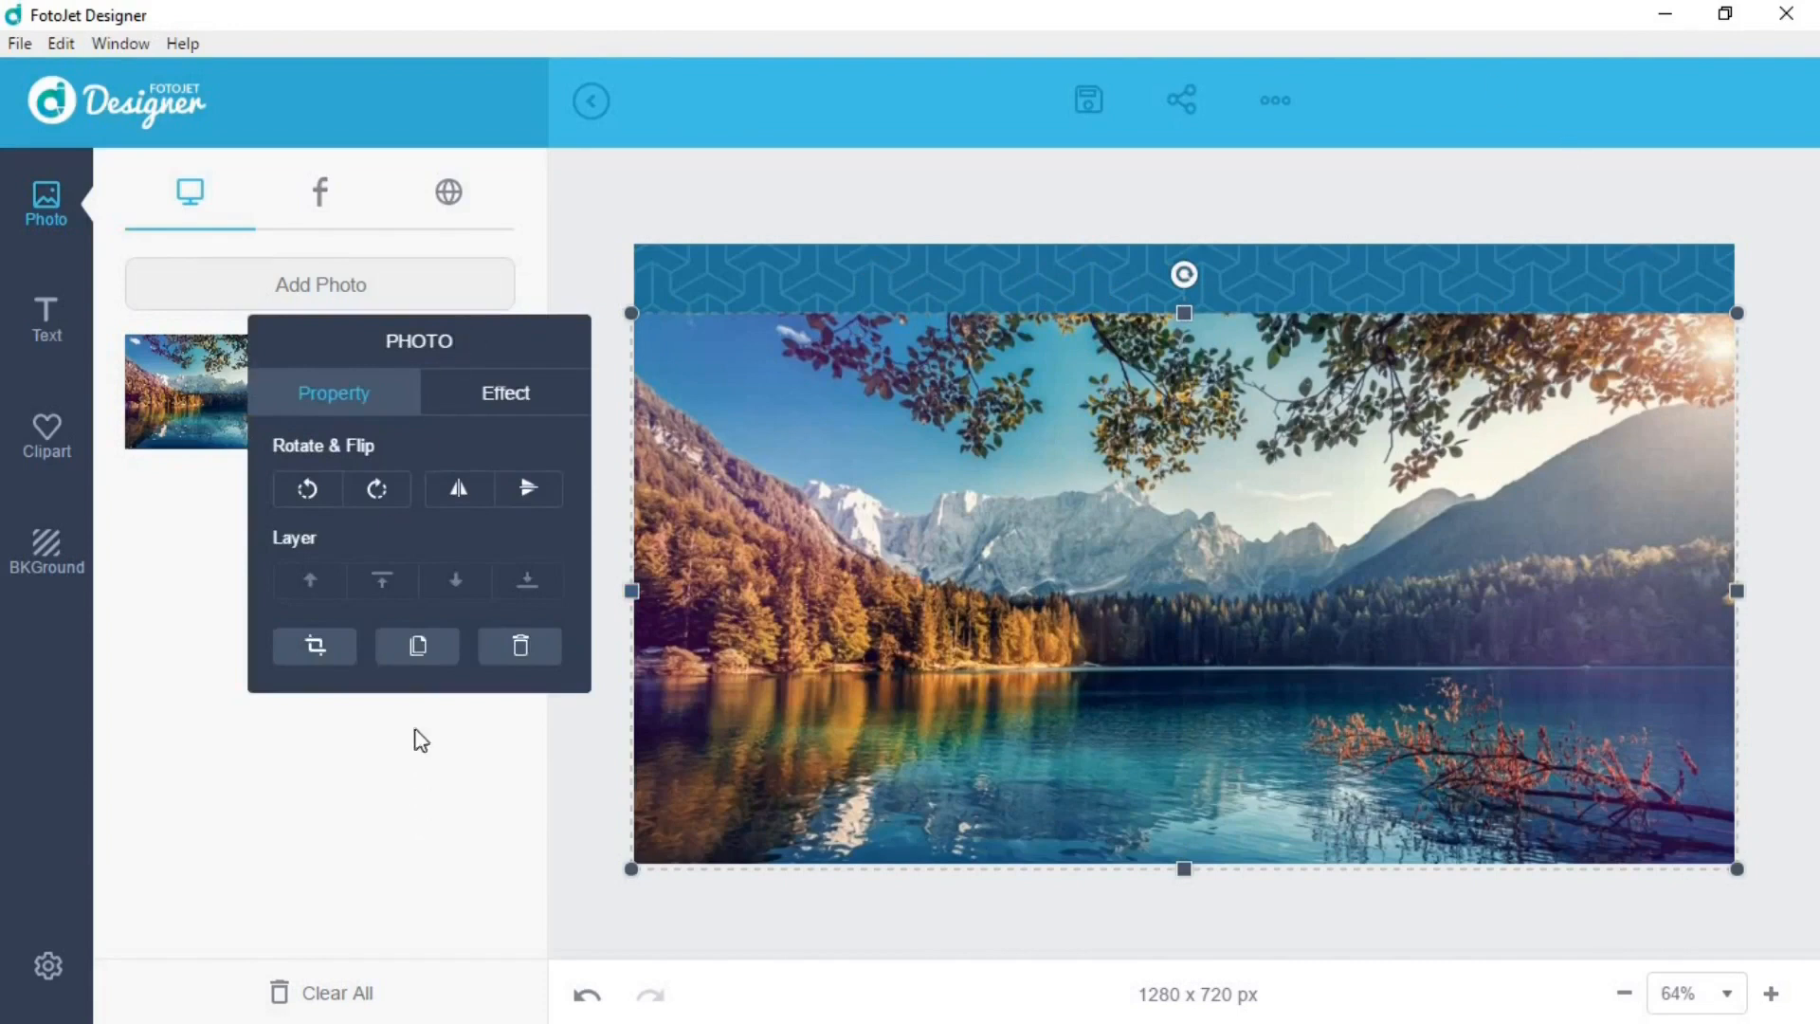
click(715, 924)
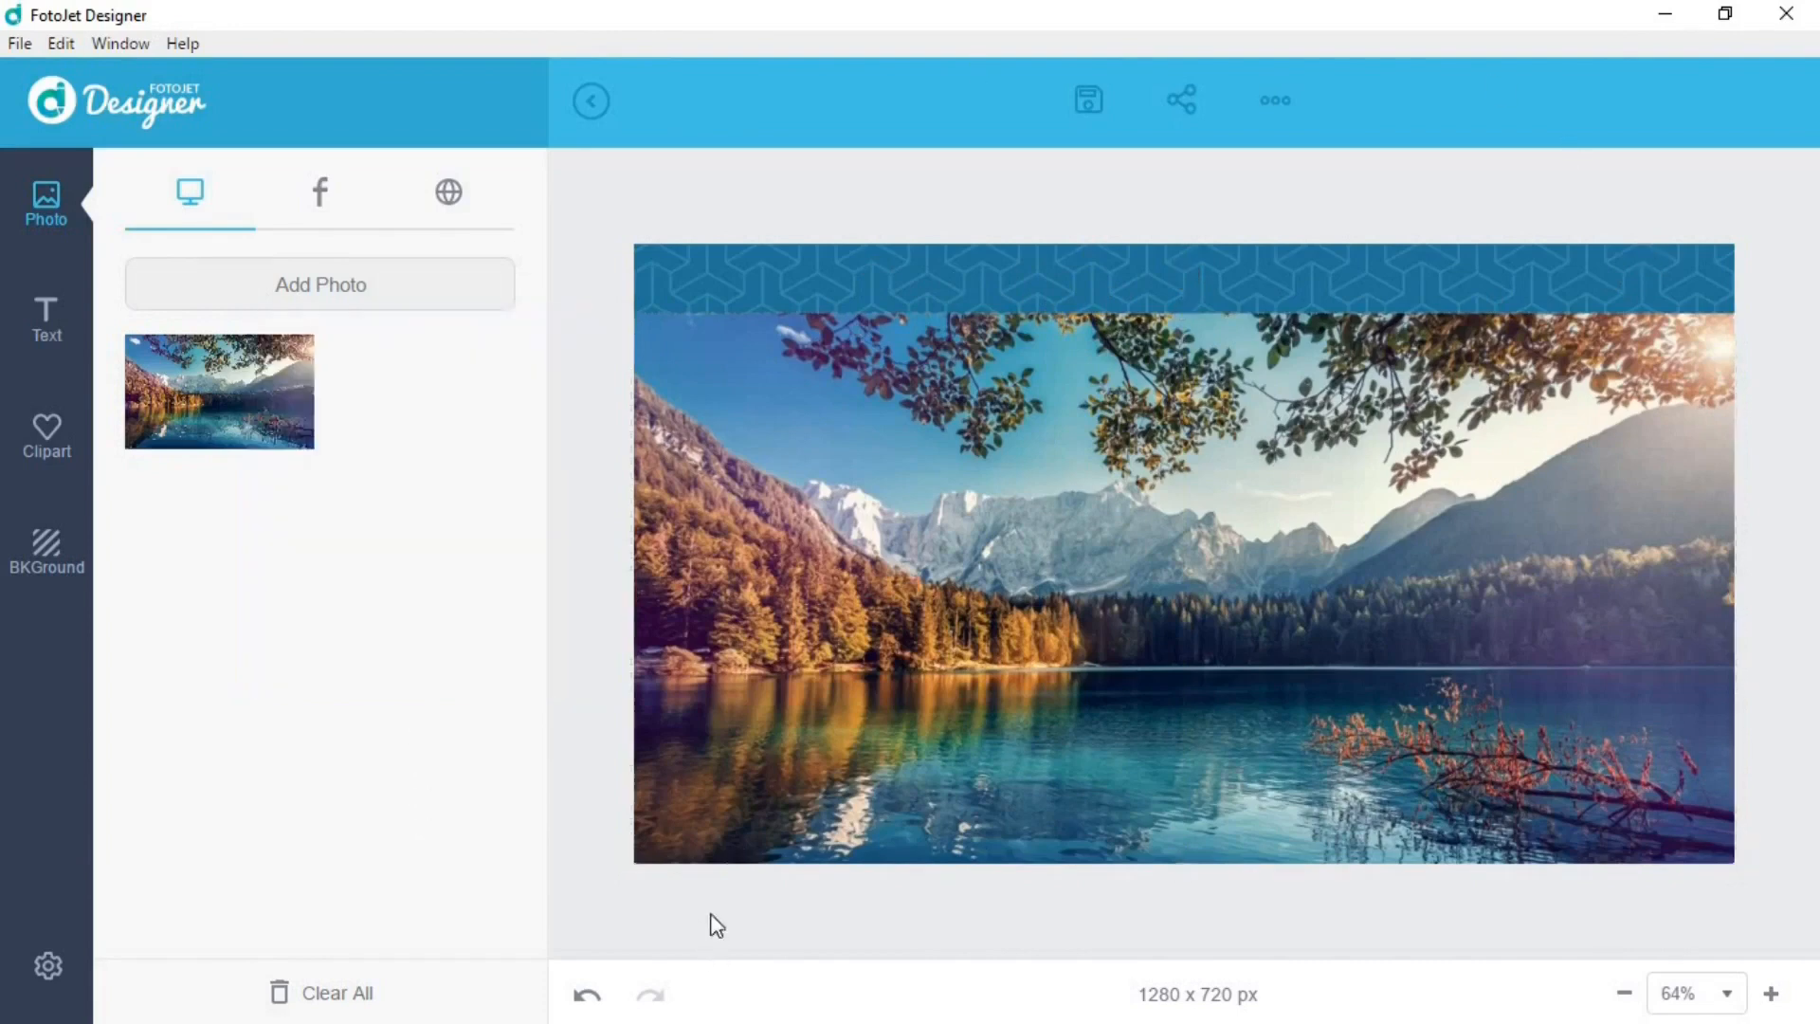
Import the photo of the girl in the meadow from Downloads and add it to the canvas
click(342, 297)
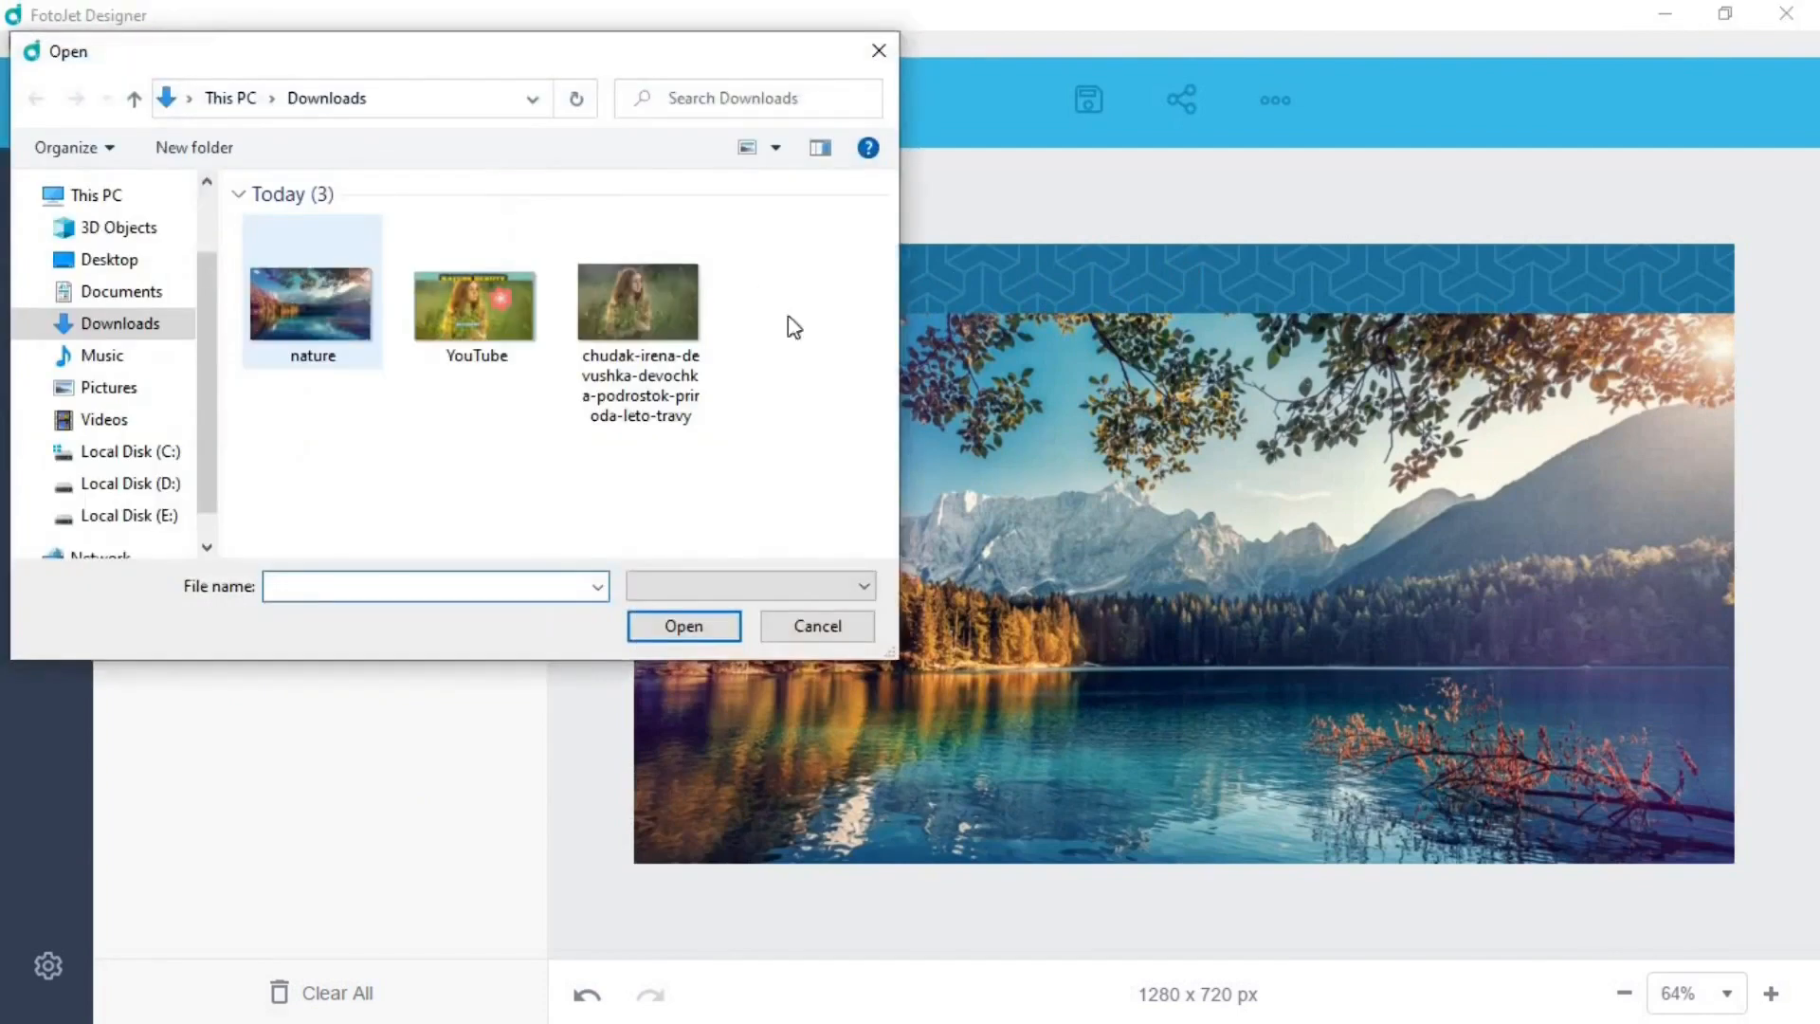
click(640, 317)
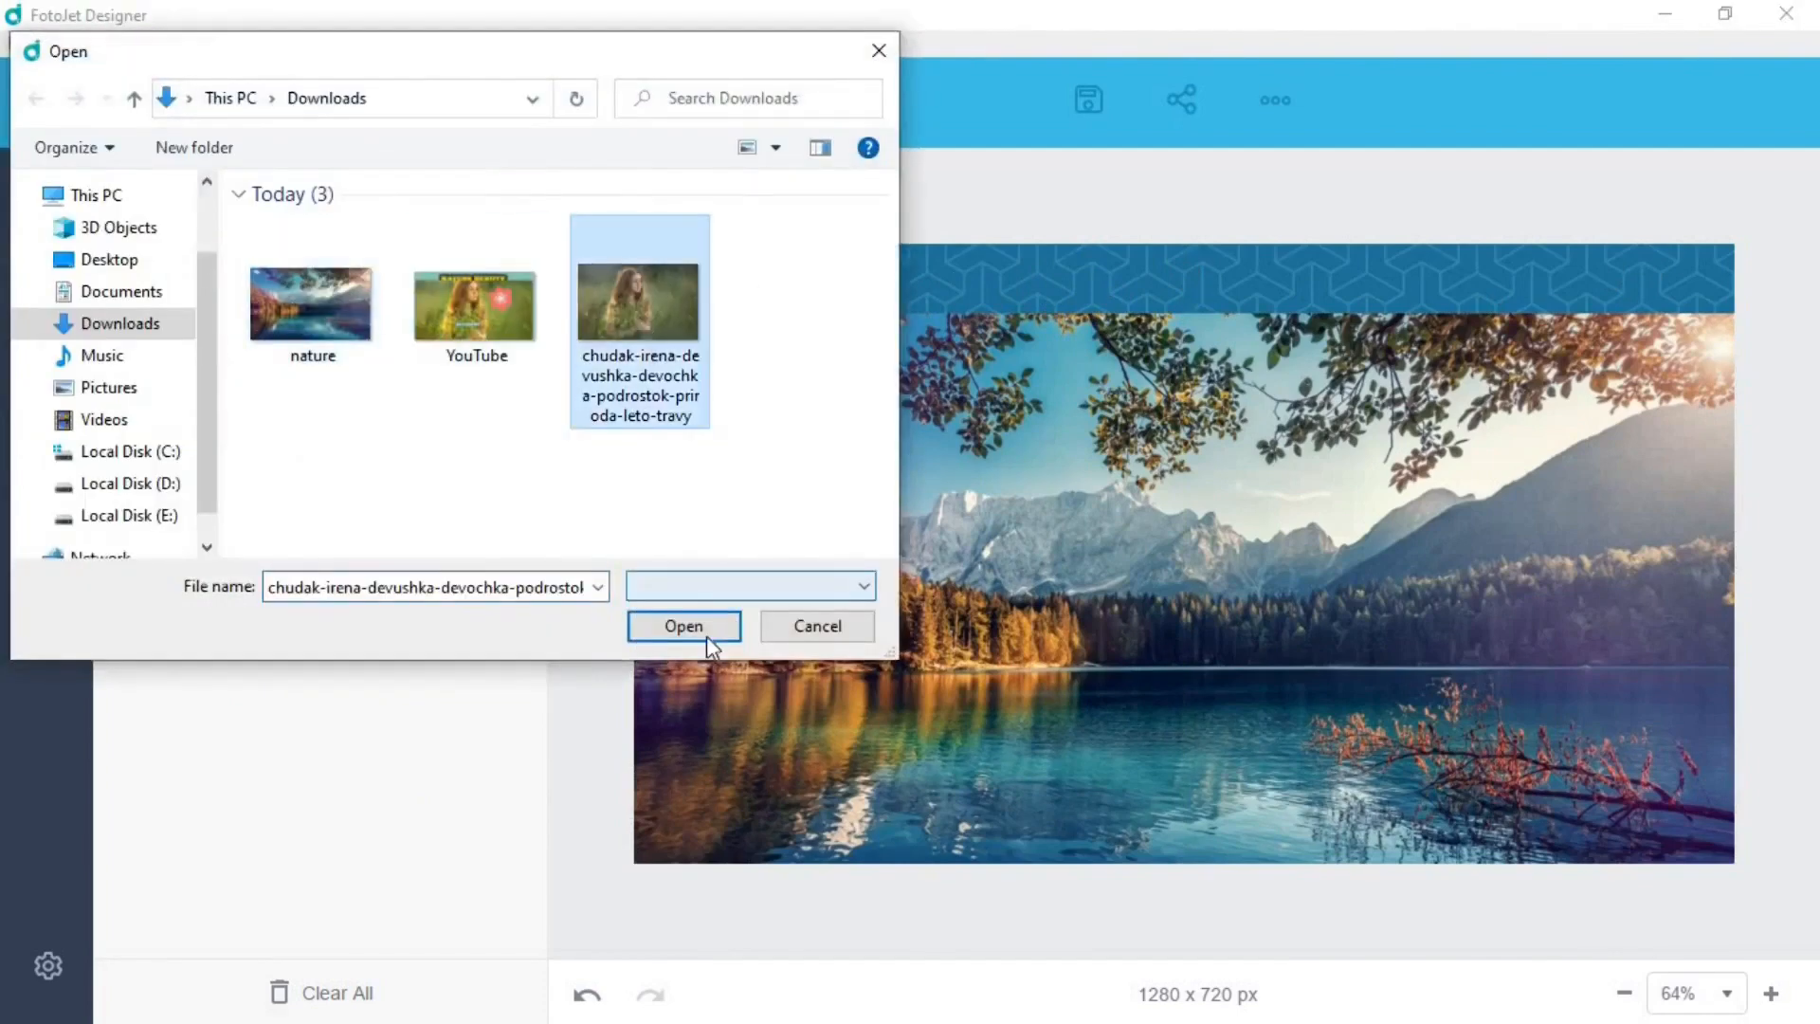
click(702, 621)
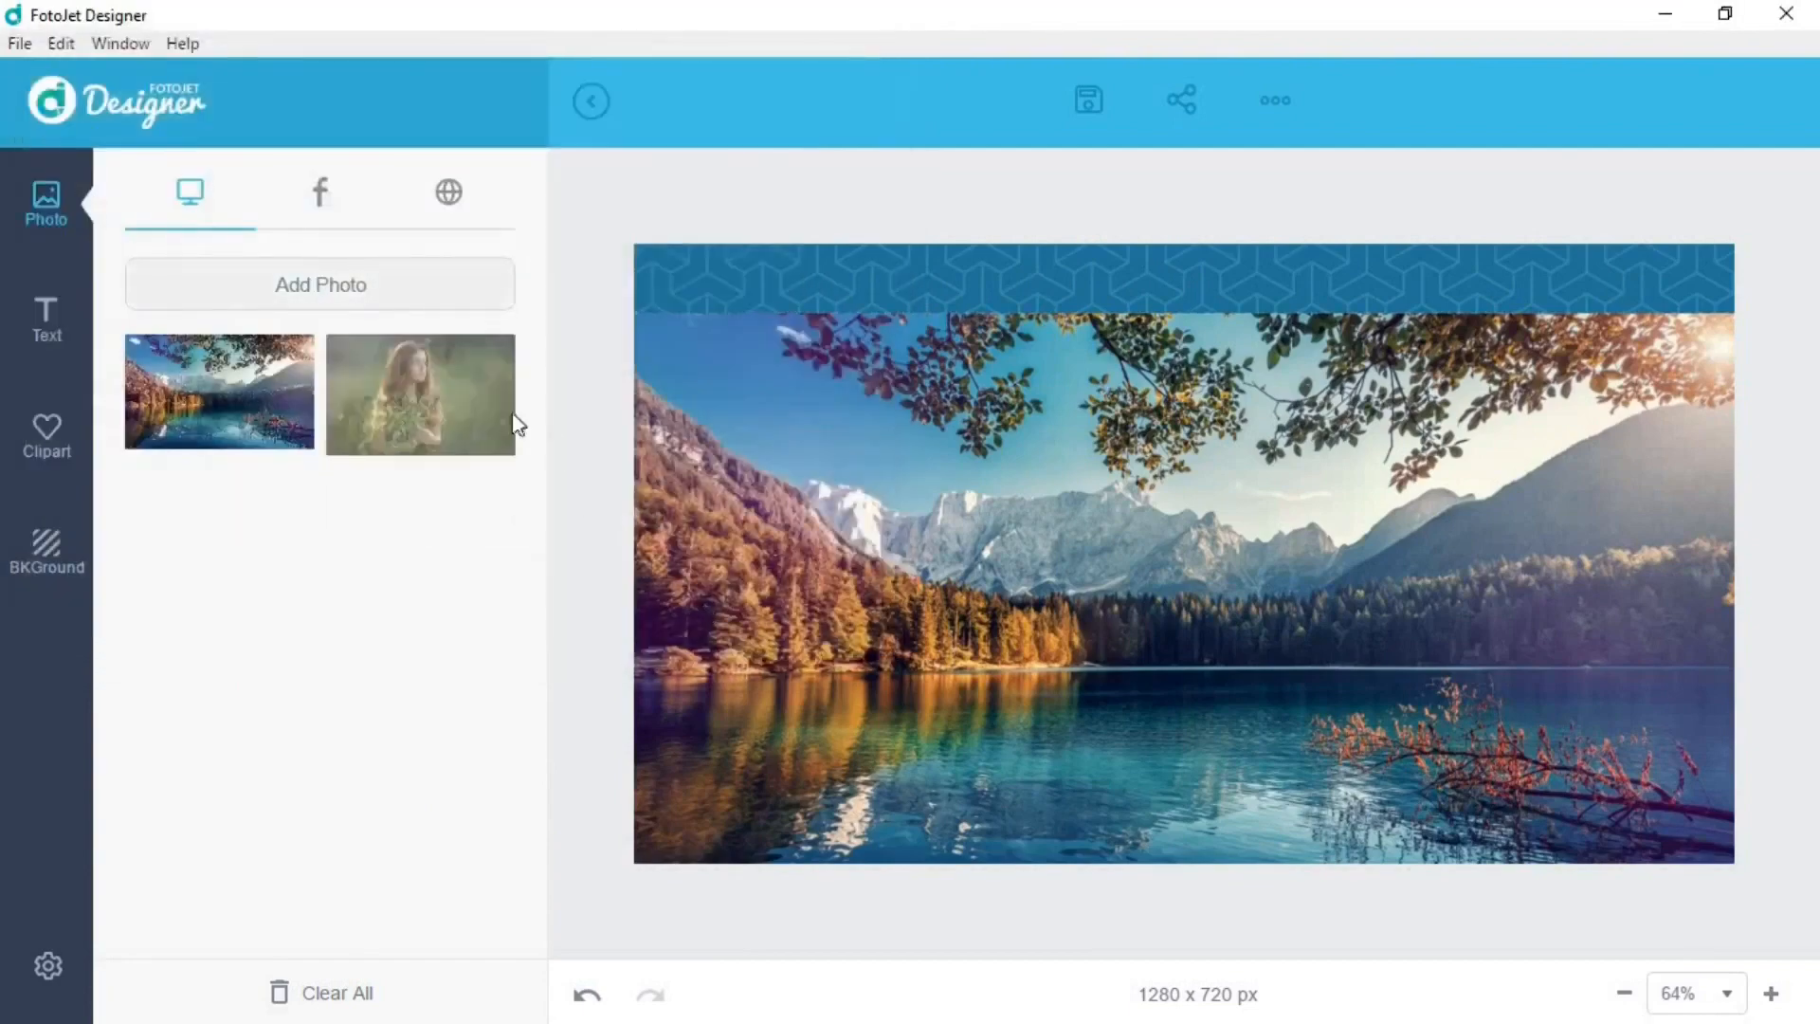
click(434, 399)
Move the girl's photo to the upper right of the lake image and enlarge it almost to the canvas edge
click(1176, 512)
drag(1233, 484, 1510, 424)
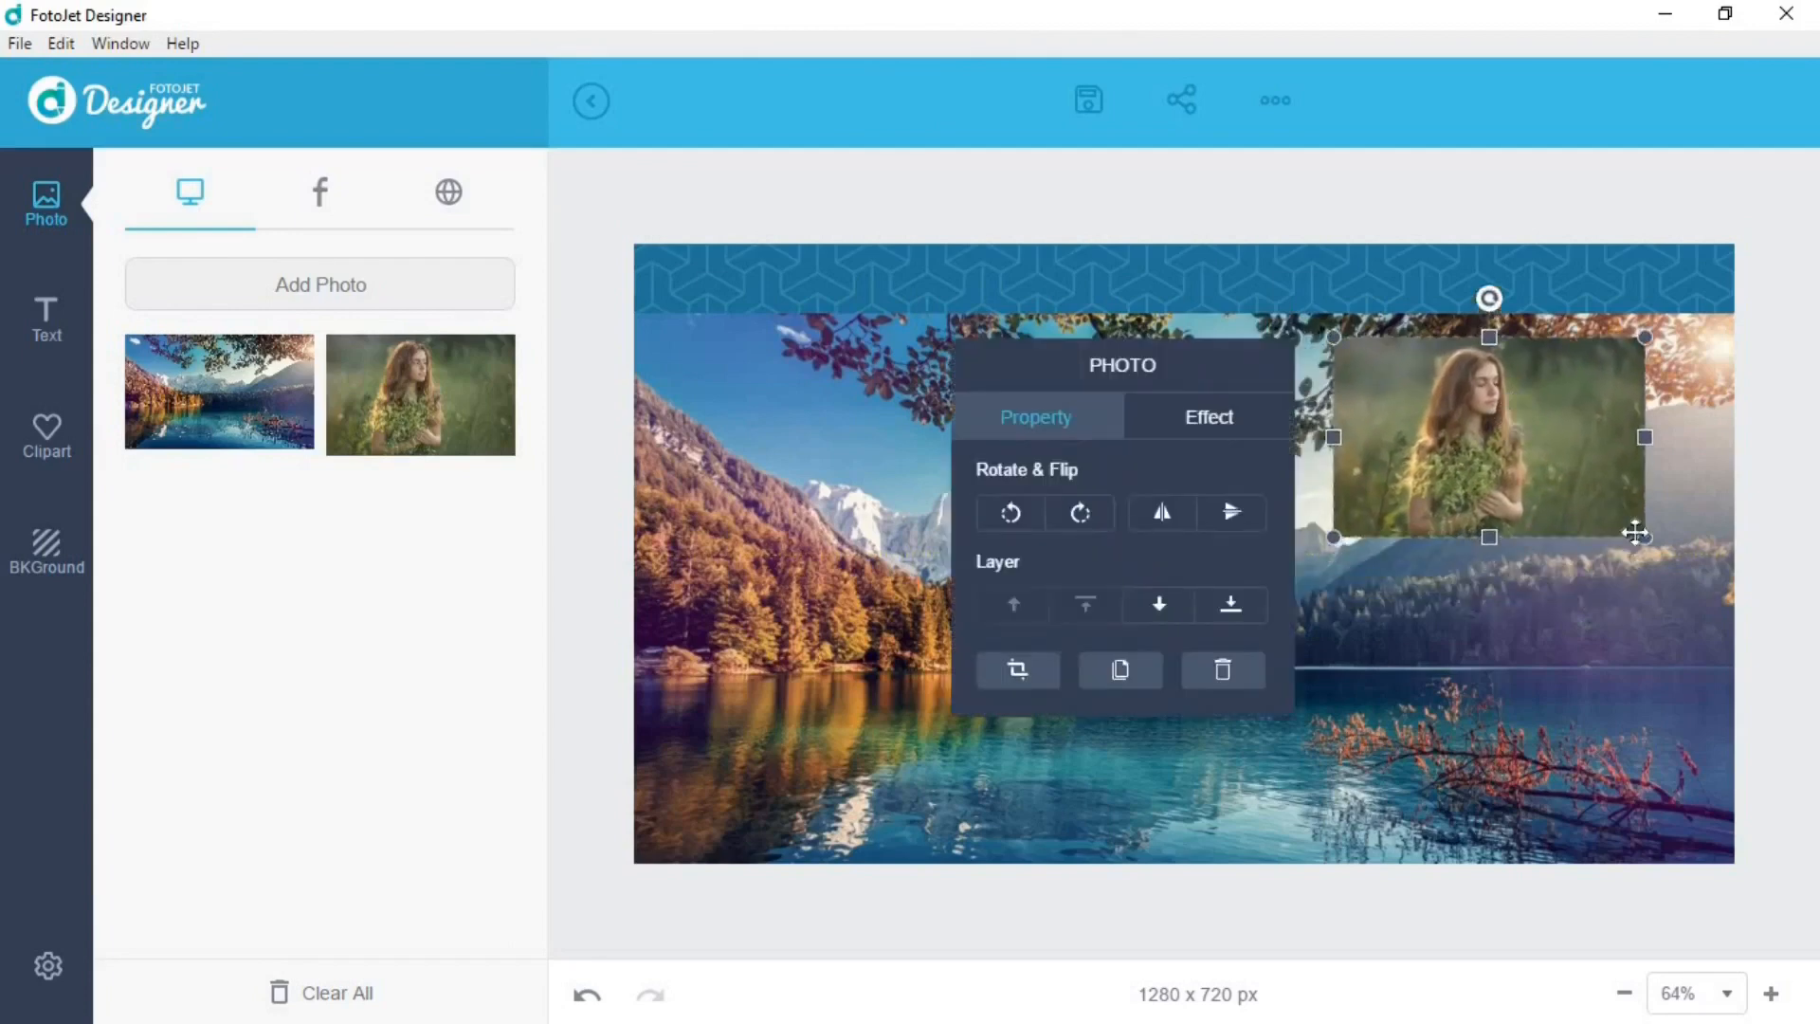
drag(1643, 537, 1735, 595)
drag(1597, 533, 1591, 547)
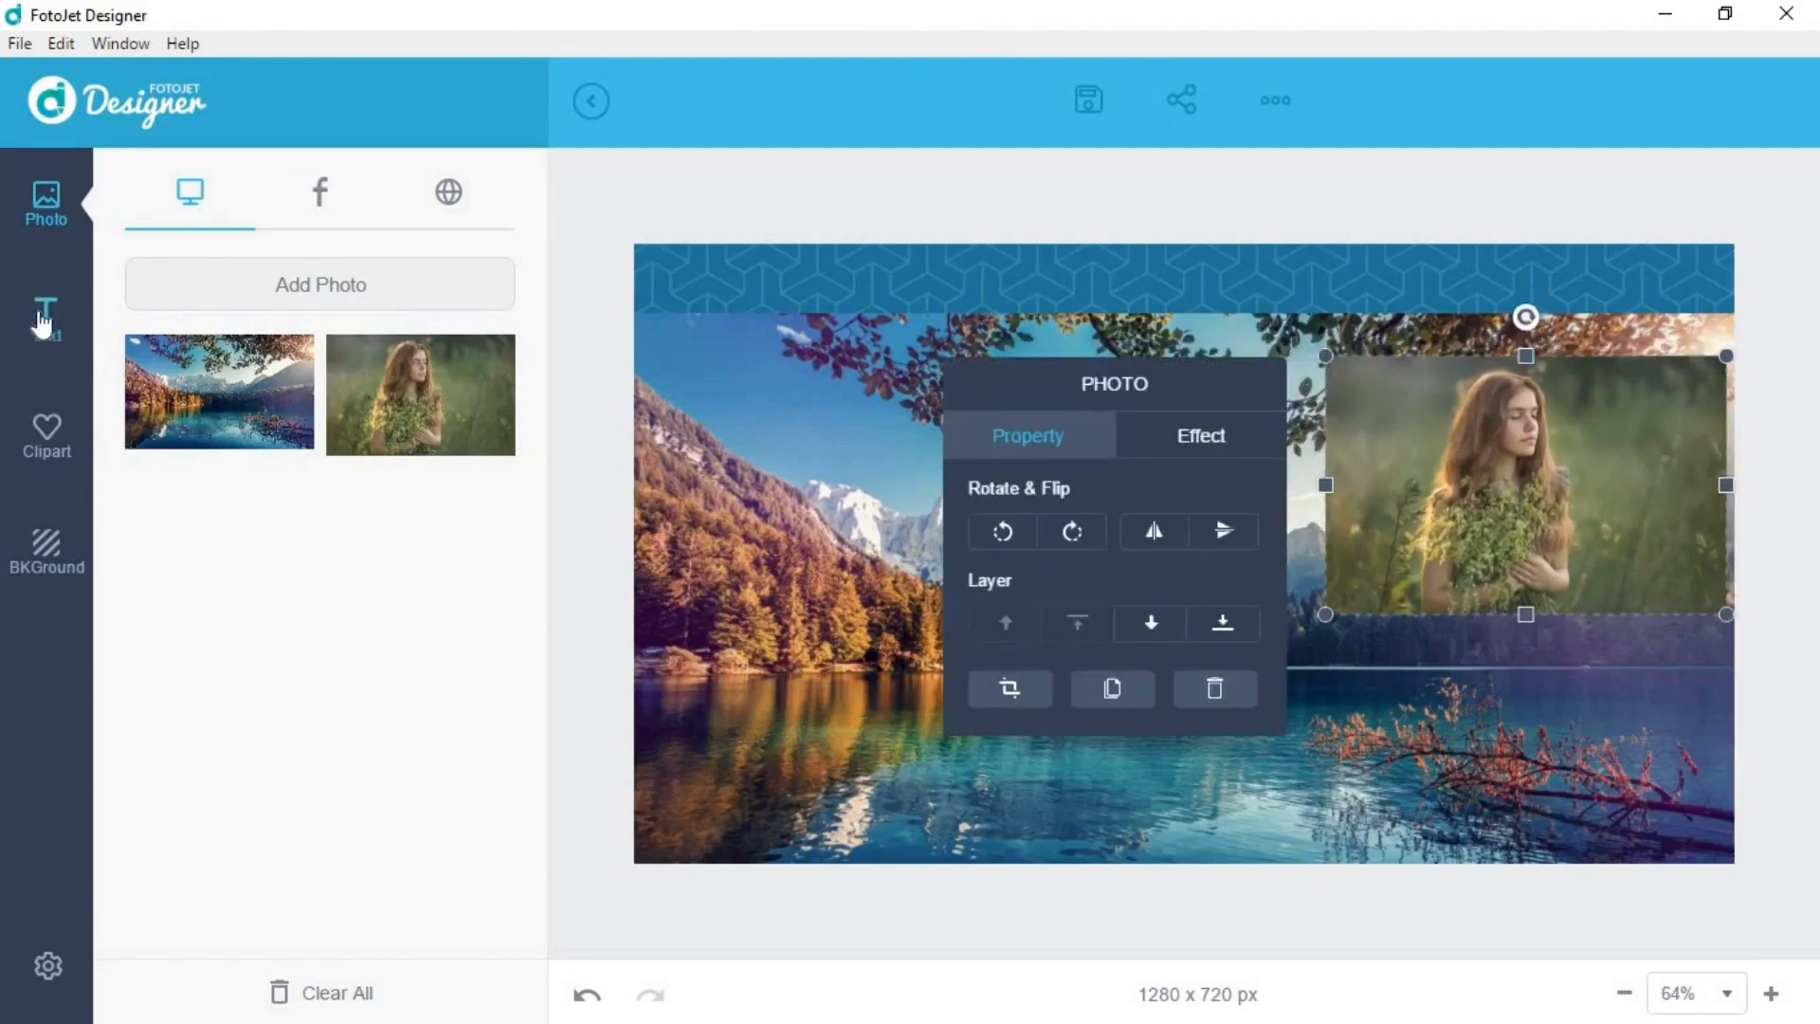
click(1012, 935)
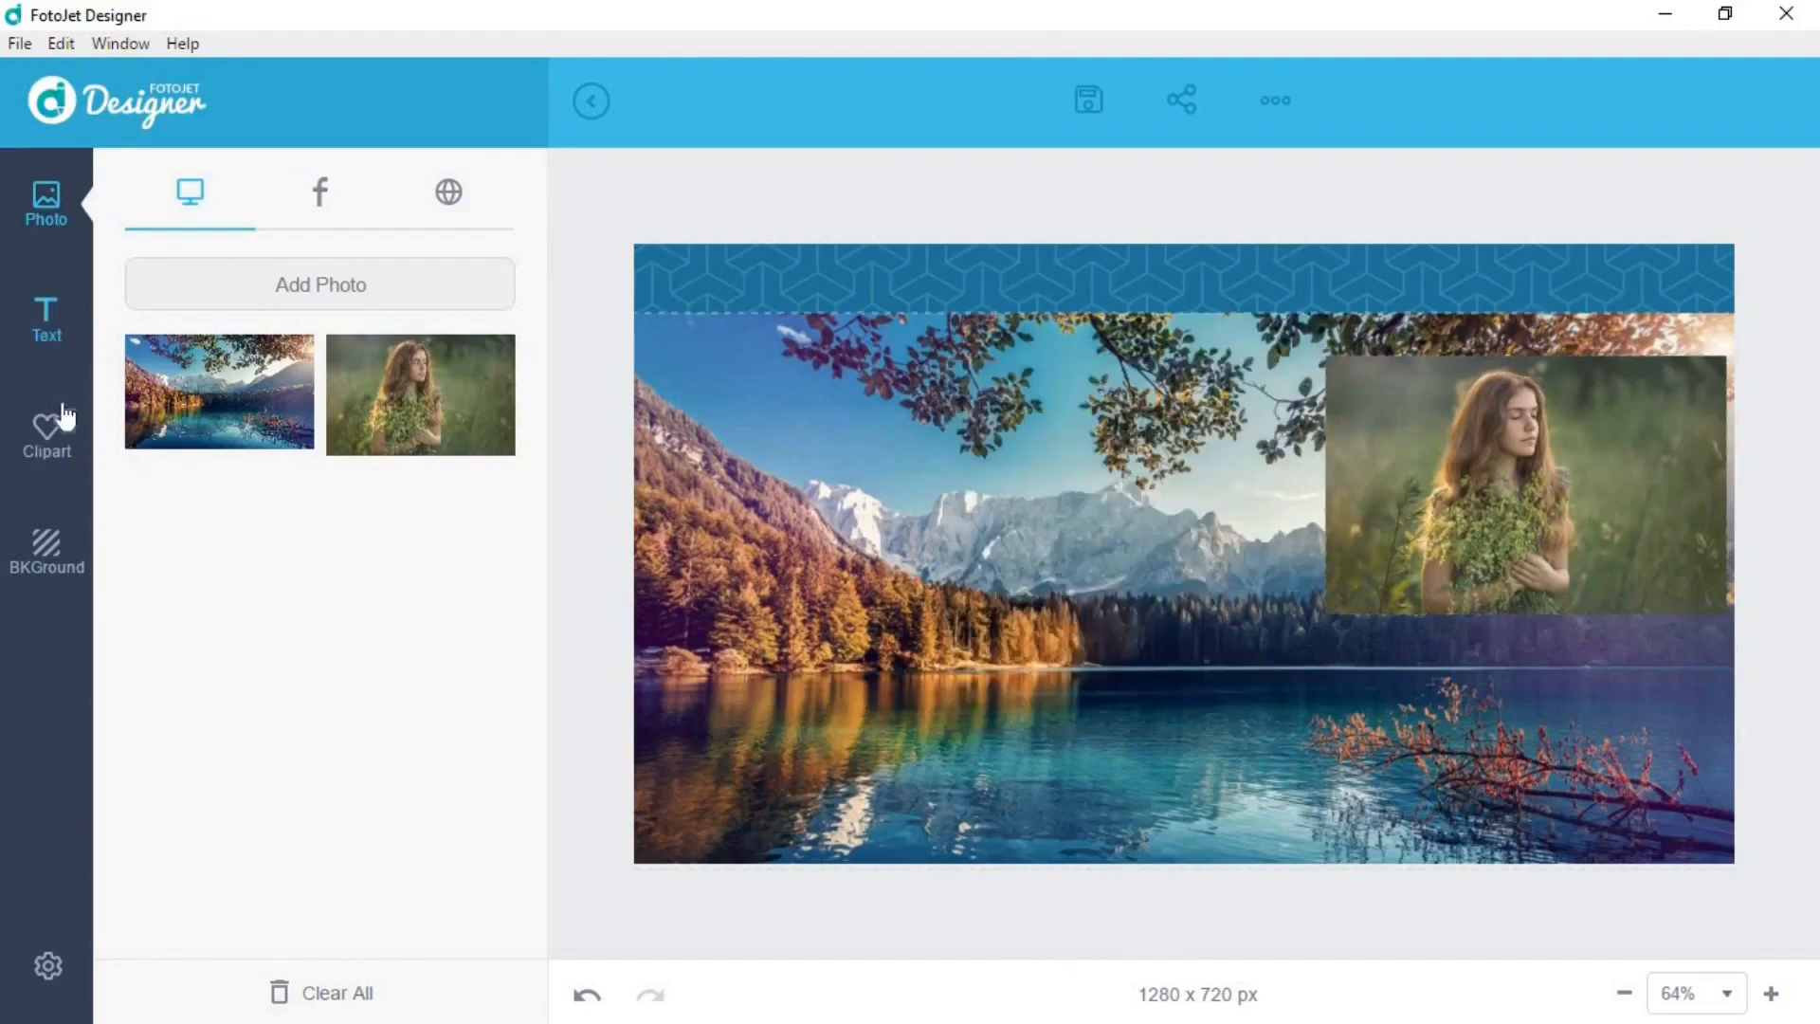
Add a text element in the yellow slanted style with a black outline
click(45, 327)
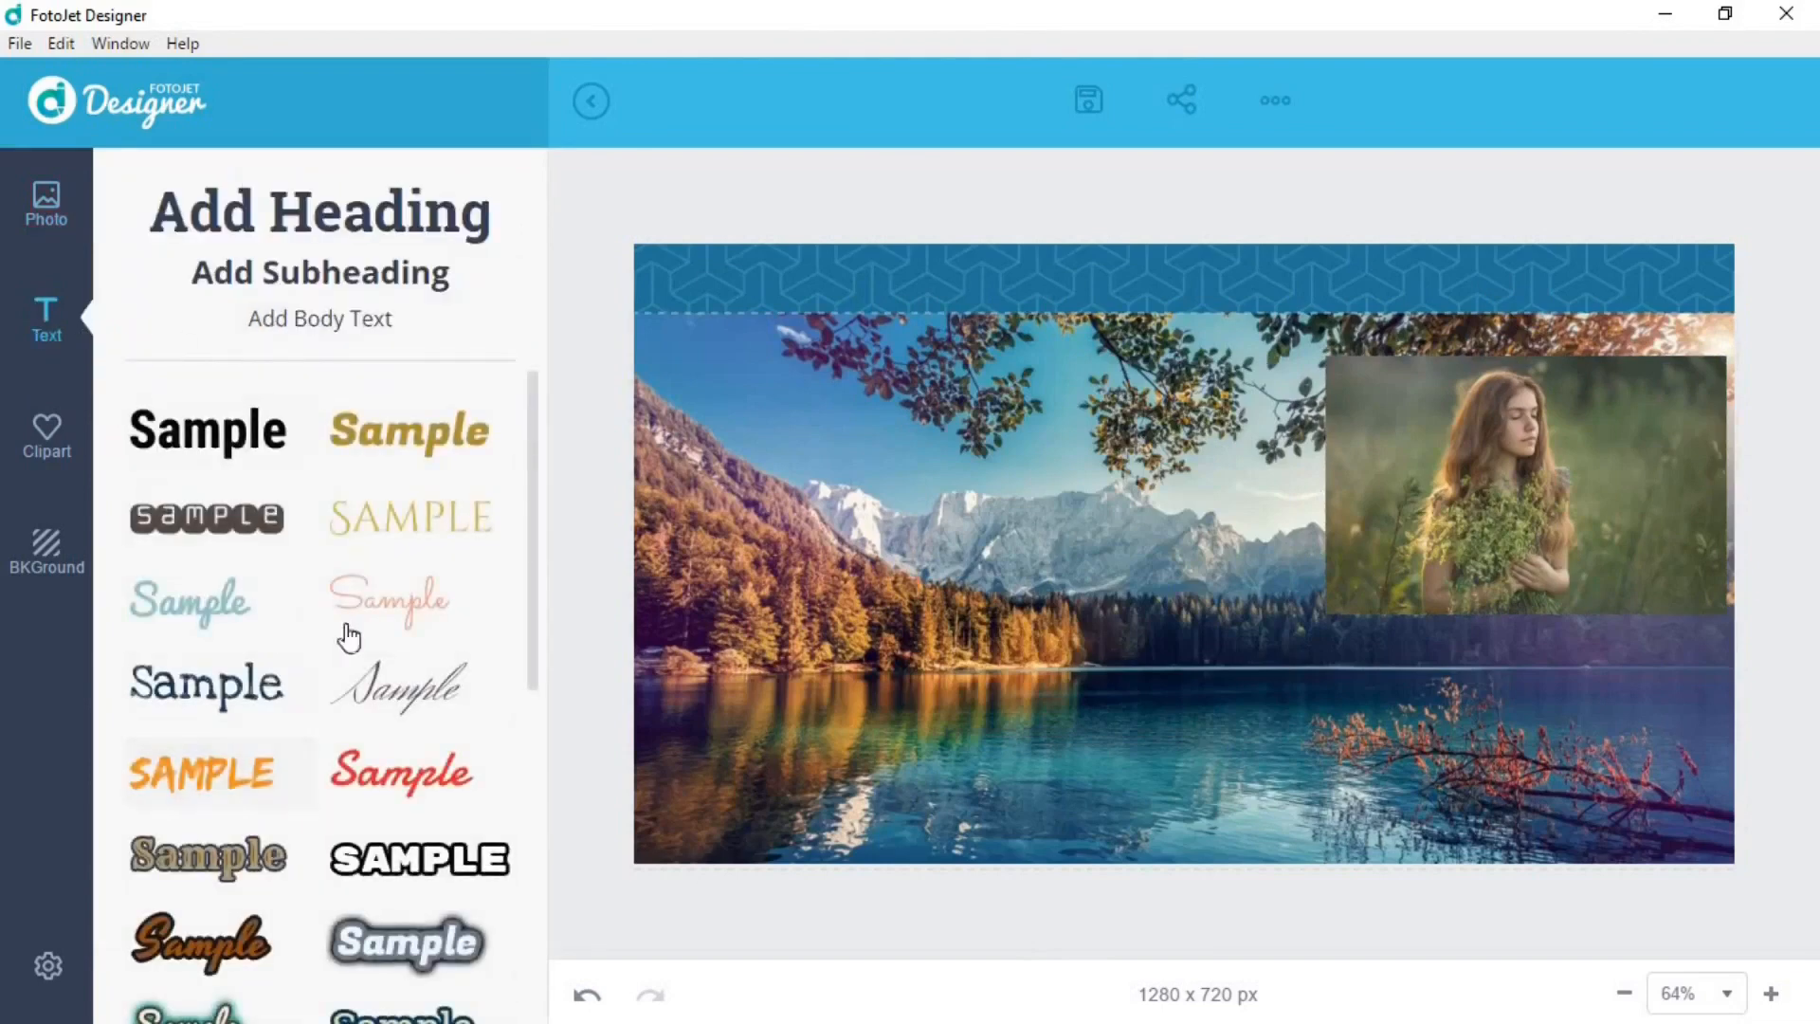
scroll(337, 642, down, 5)
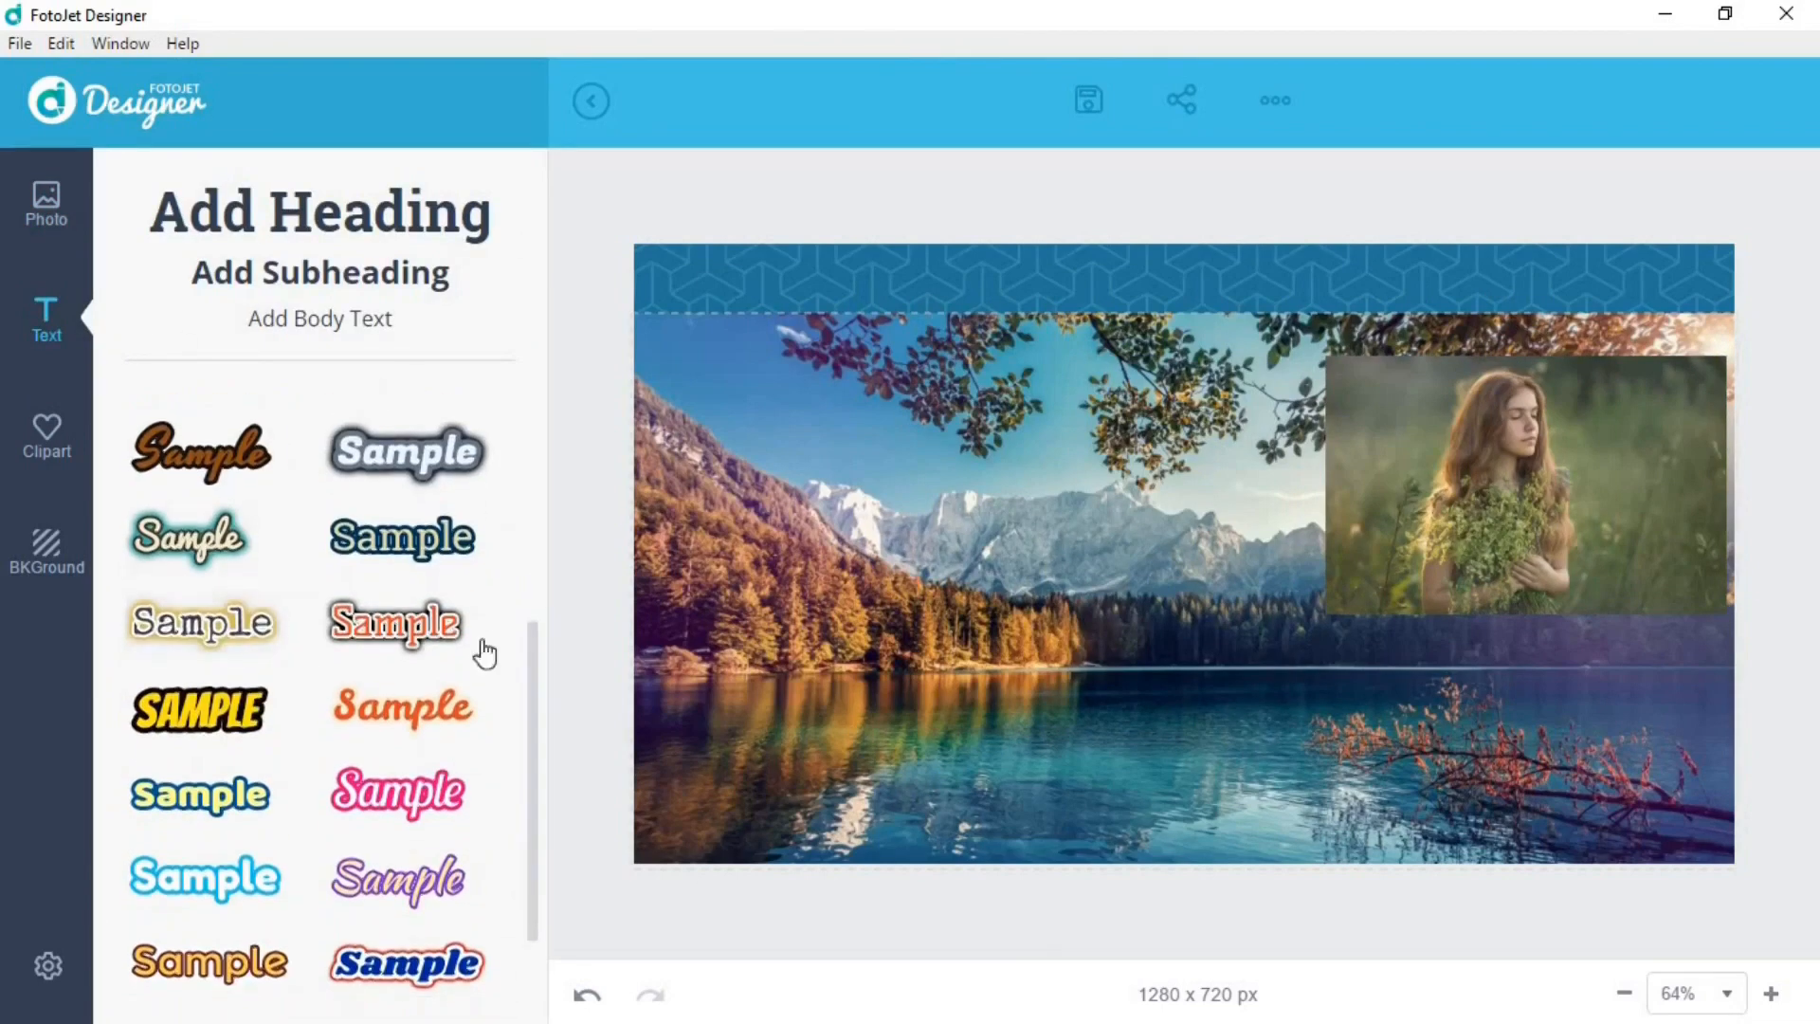
click(215, 725)
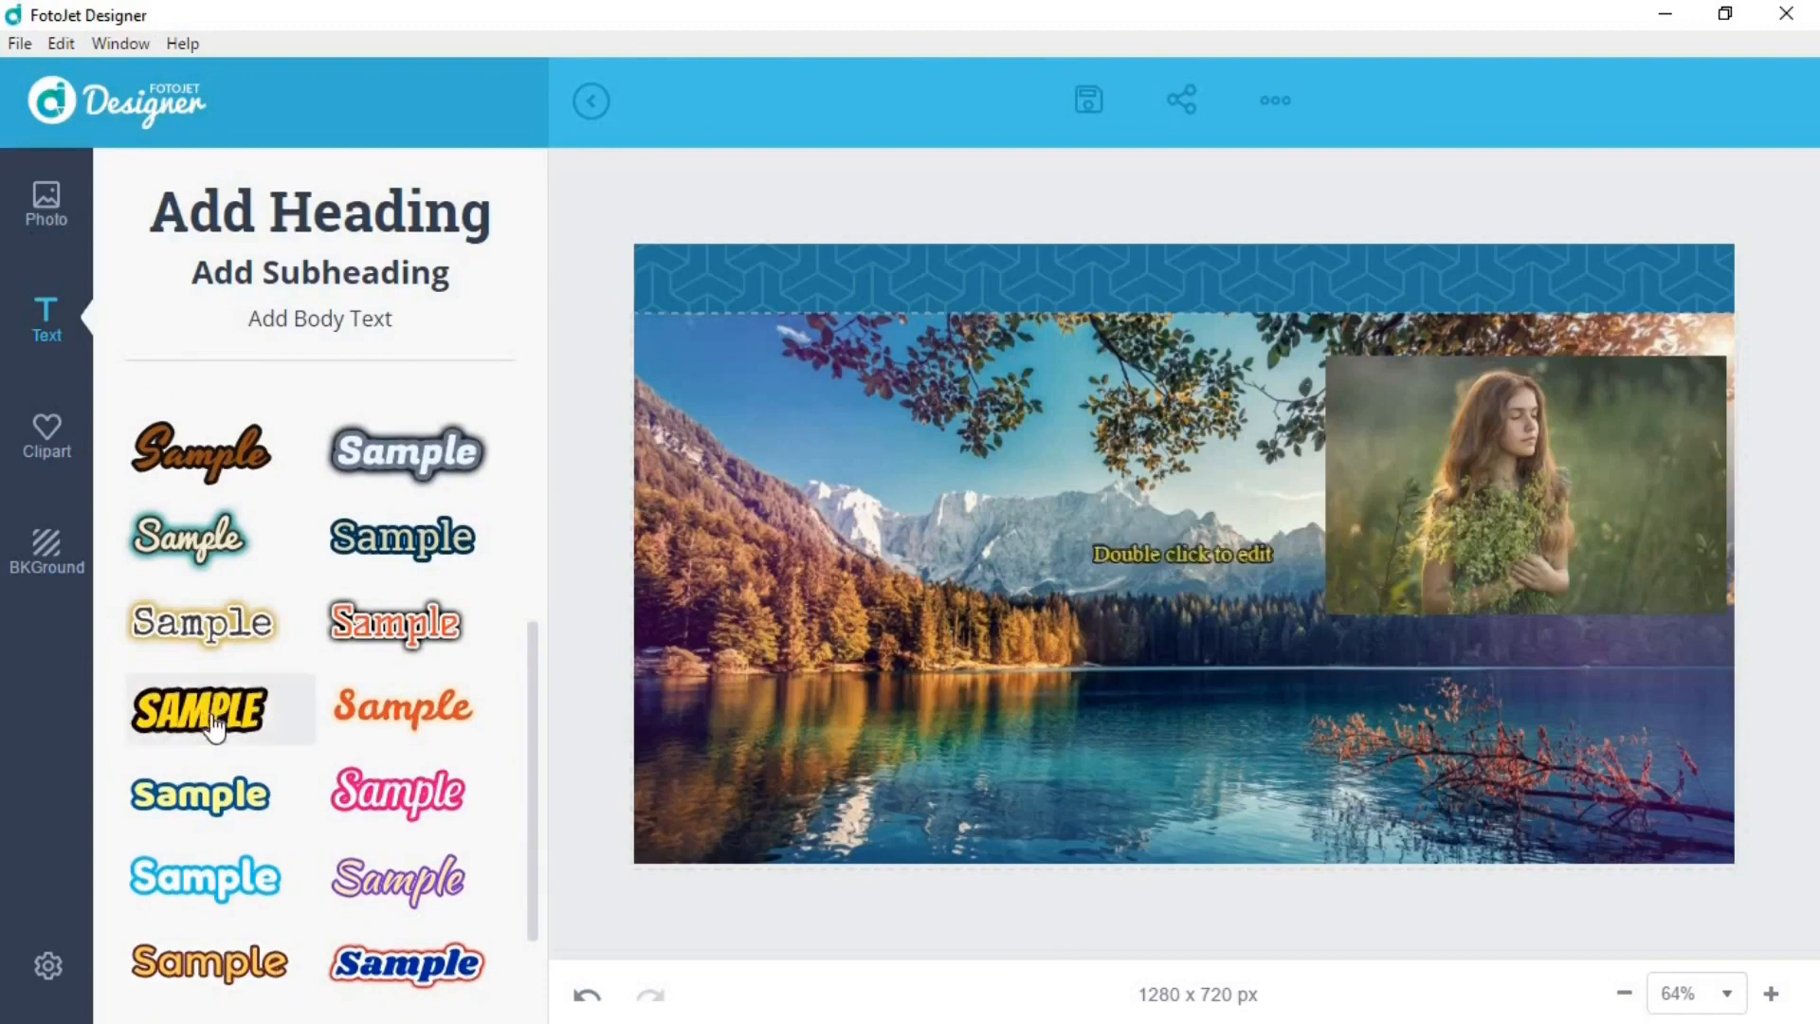
Enlarge the yellow text to size 78 and place it over the patterned strip above the lake photo
drag(1296, 573, 1712, 713)
click(1515, 621)
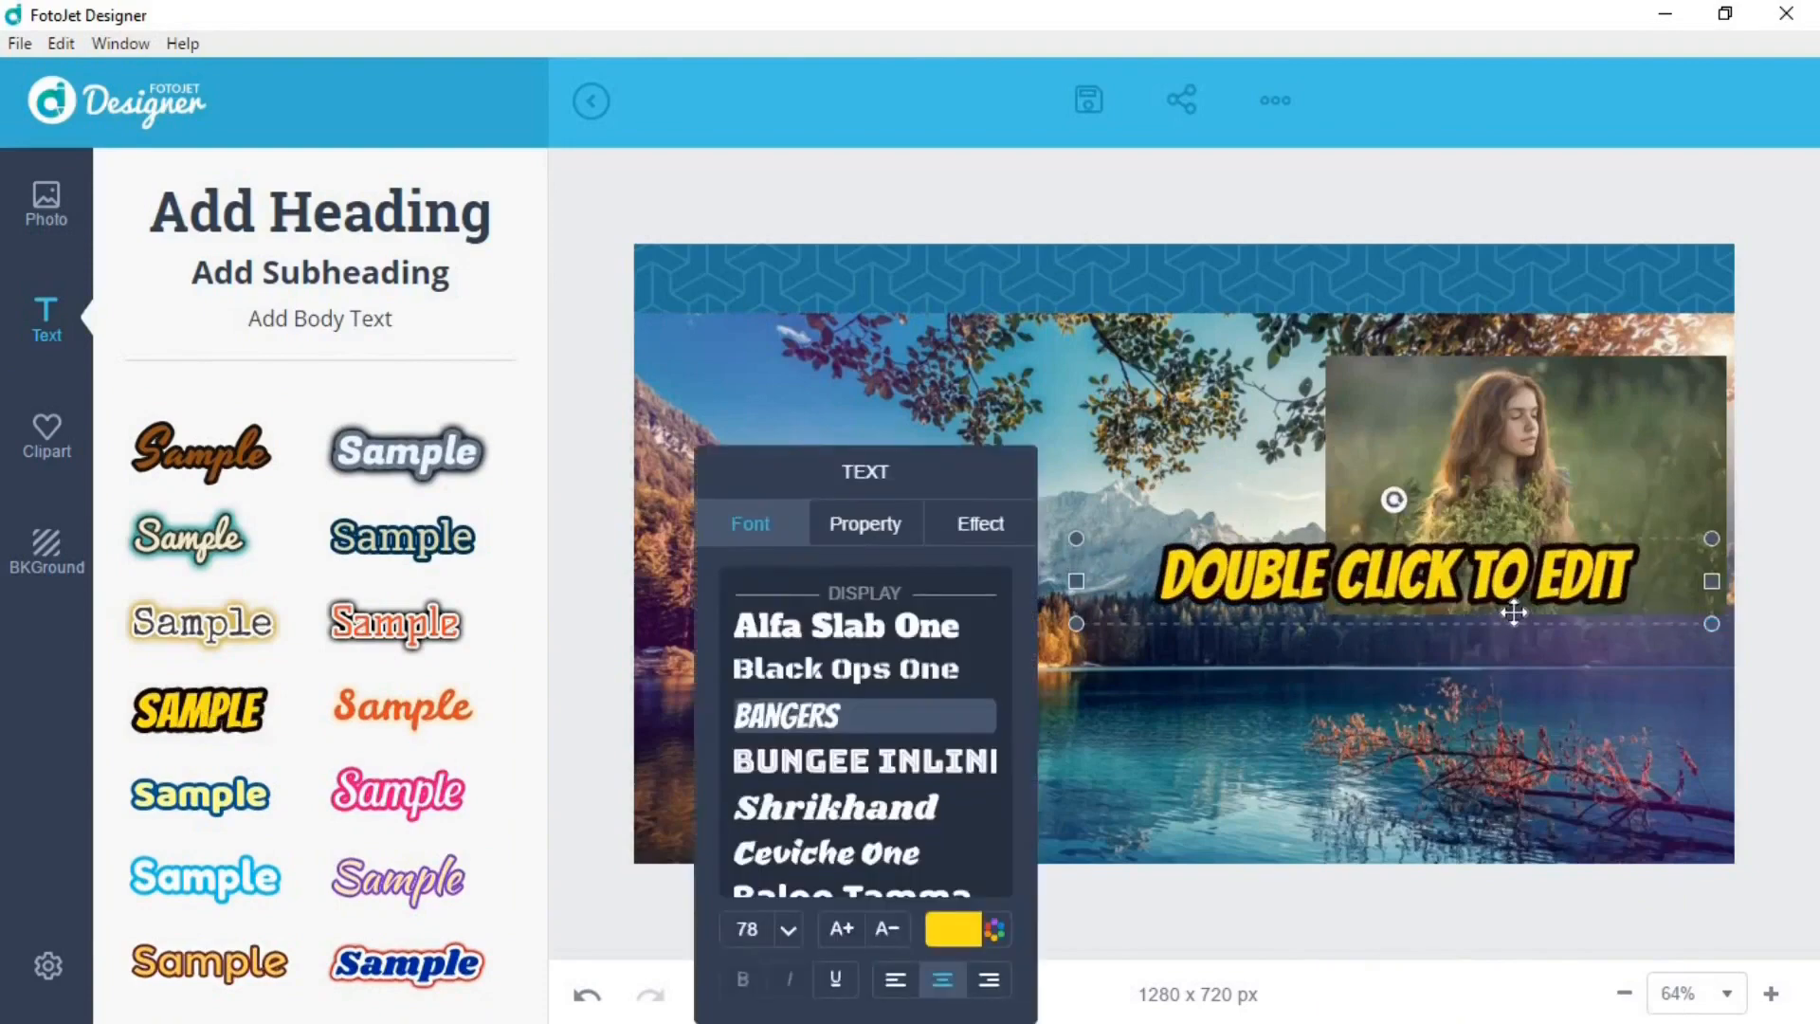
drag(1498, 569, 1236, 307)
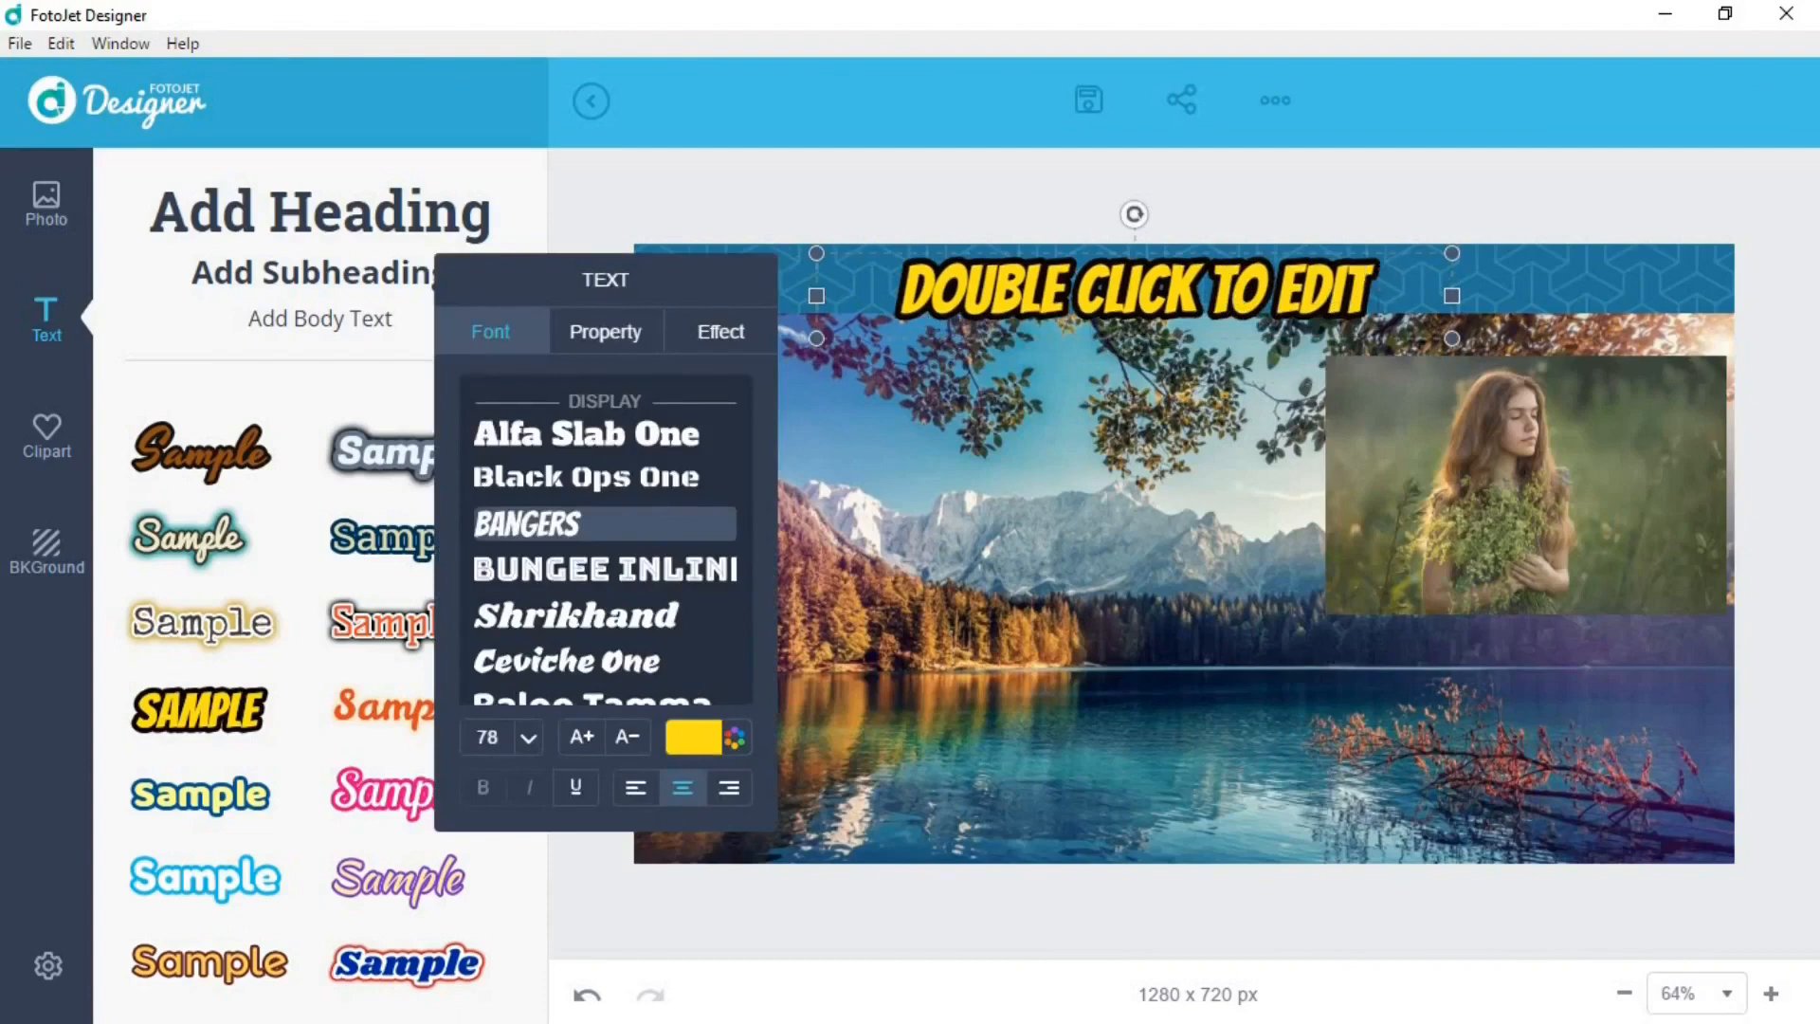
Replace the yellow heading's placeholder text with "NATURE BEAUTY"
key(BackSpace)
key(BackSpace)
key(BackSpace)
key(BackSpace)
key(BackSpace)
key(BackSpace)
key(BackSpace)
key(BackSpace)
key(BackSpace)
key(BackSpace)
key(BackSpace)
key(BackSpace)
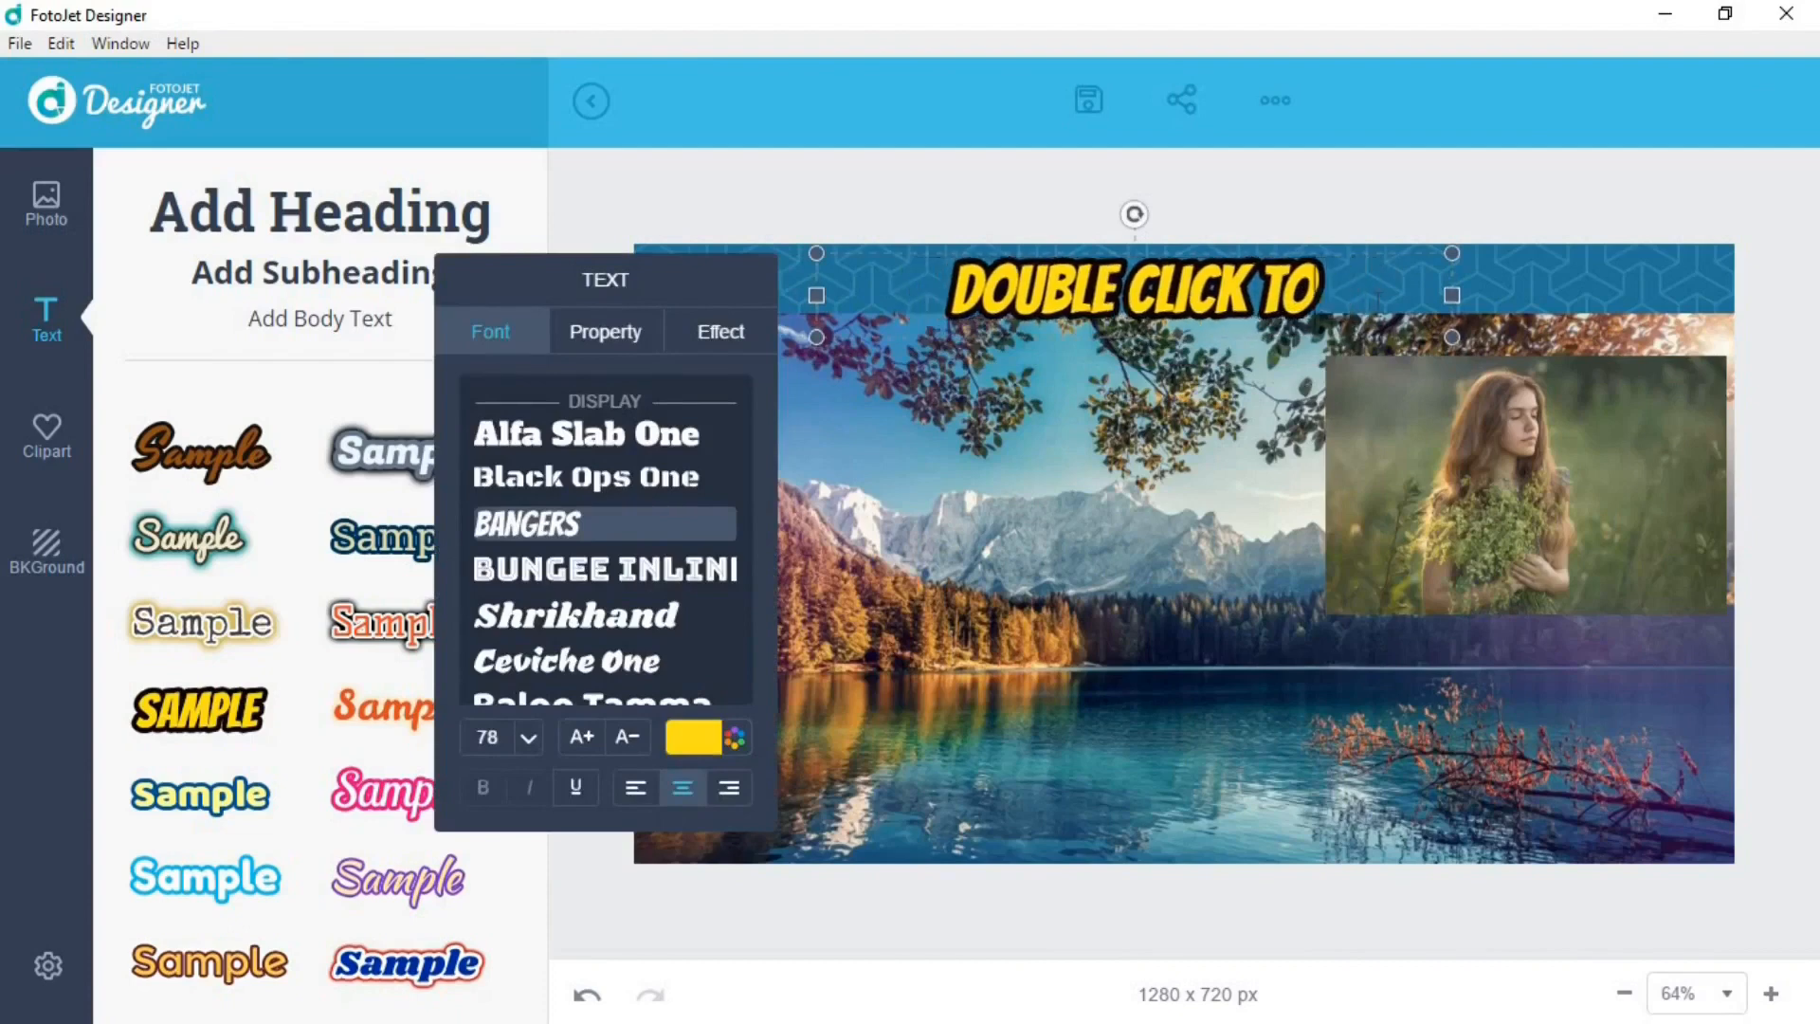
key(BackSpace)
key(BackSpace)
key(BackSpace)
key(BackSpace)
key(BackSpace)
key(BackSpace)
key(BackSpace)
key(BackSpace)
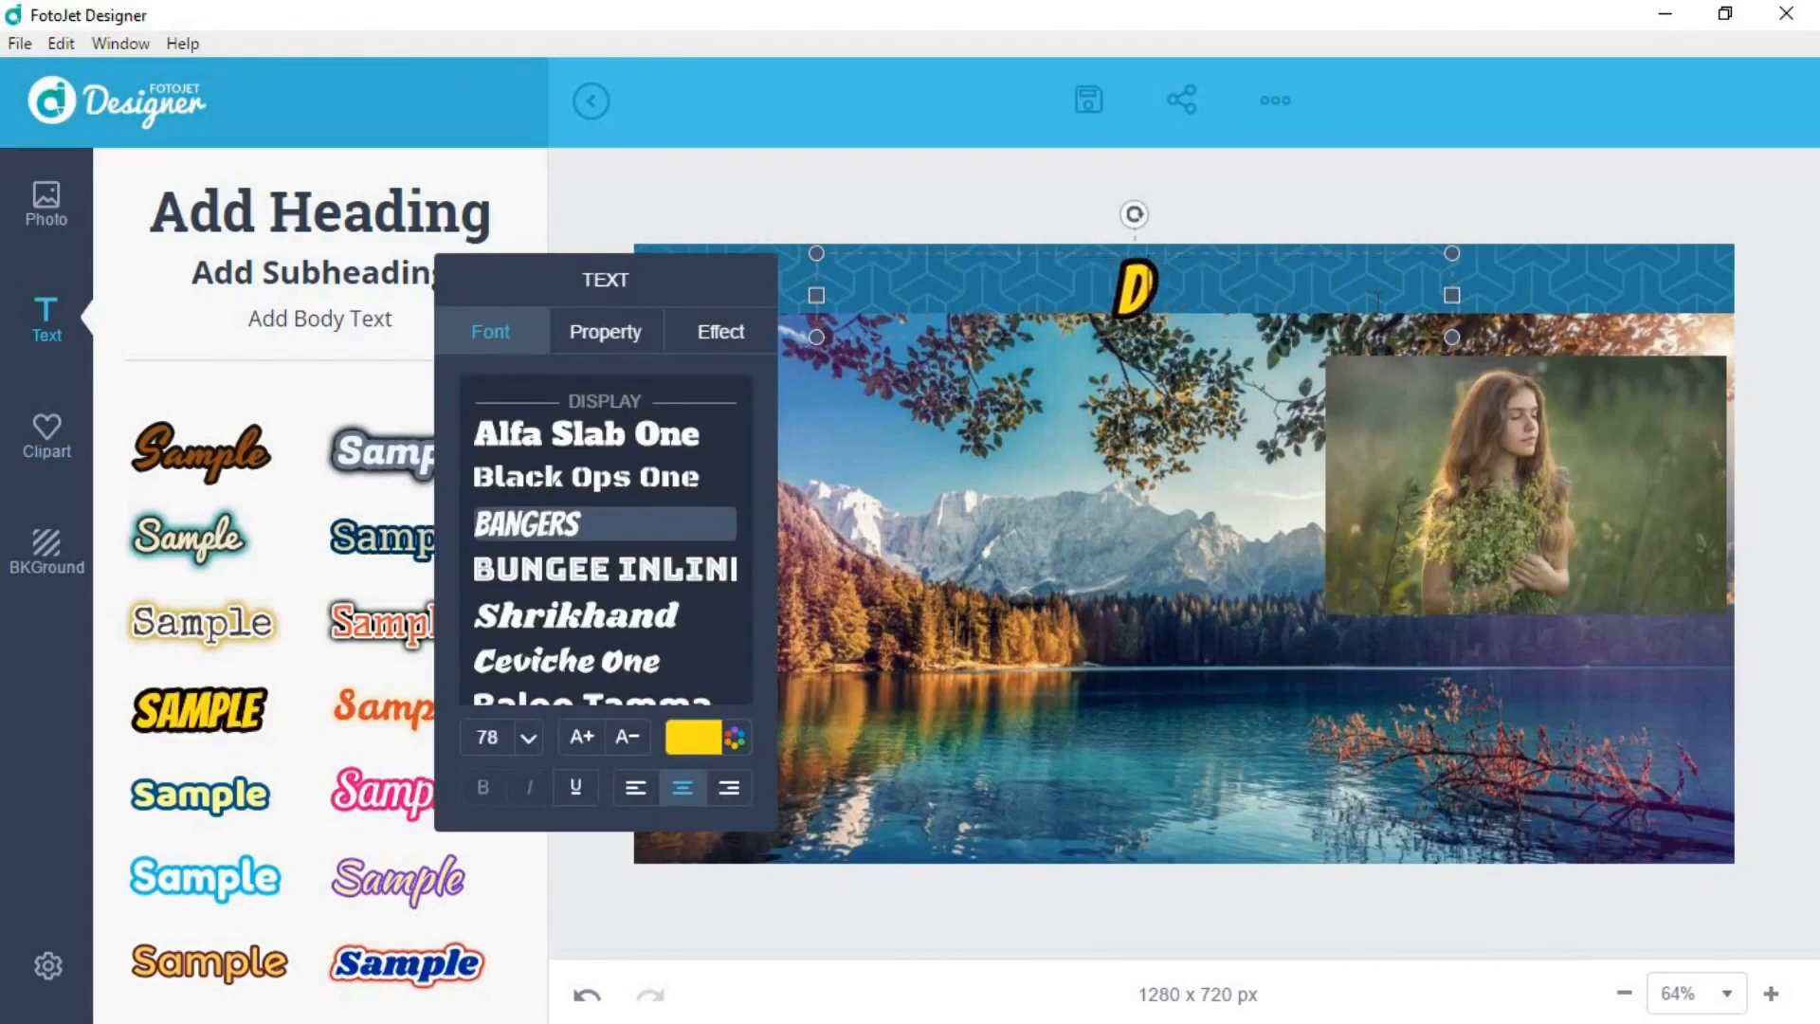
text(NAT)
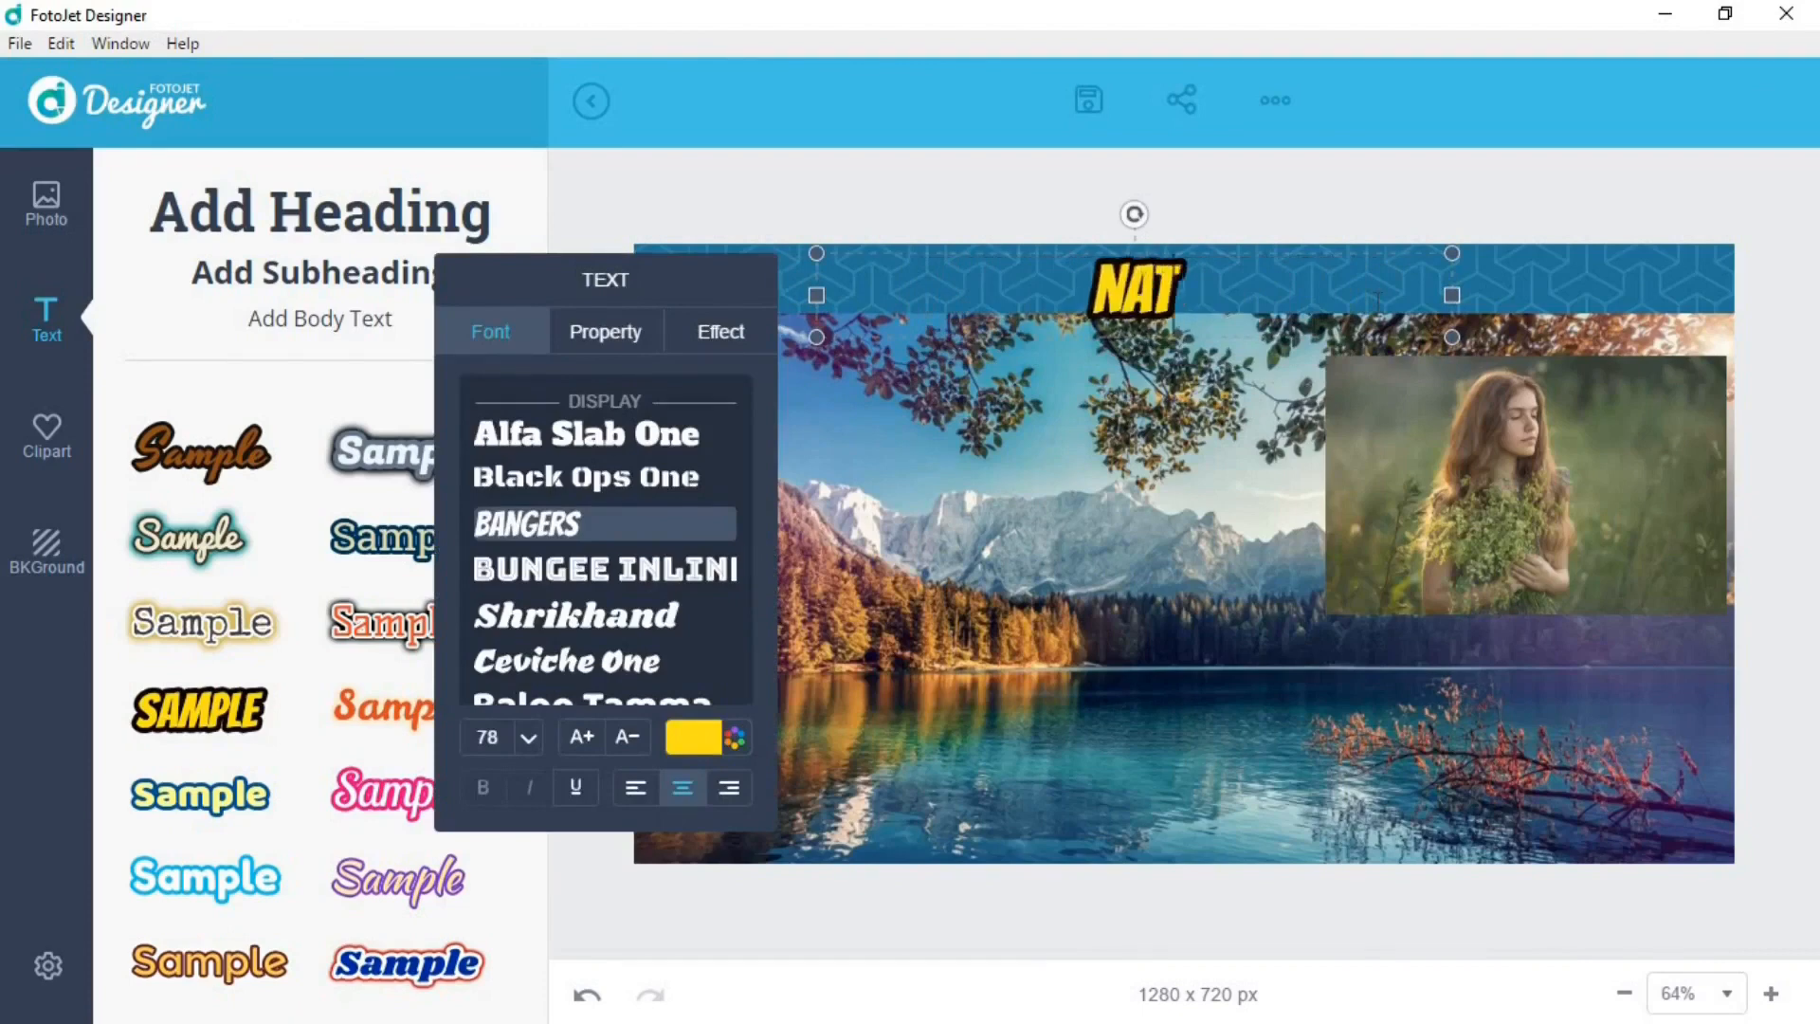
text(URE BEAUTY)
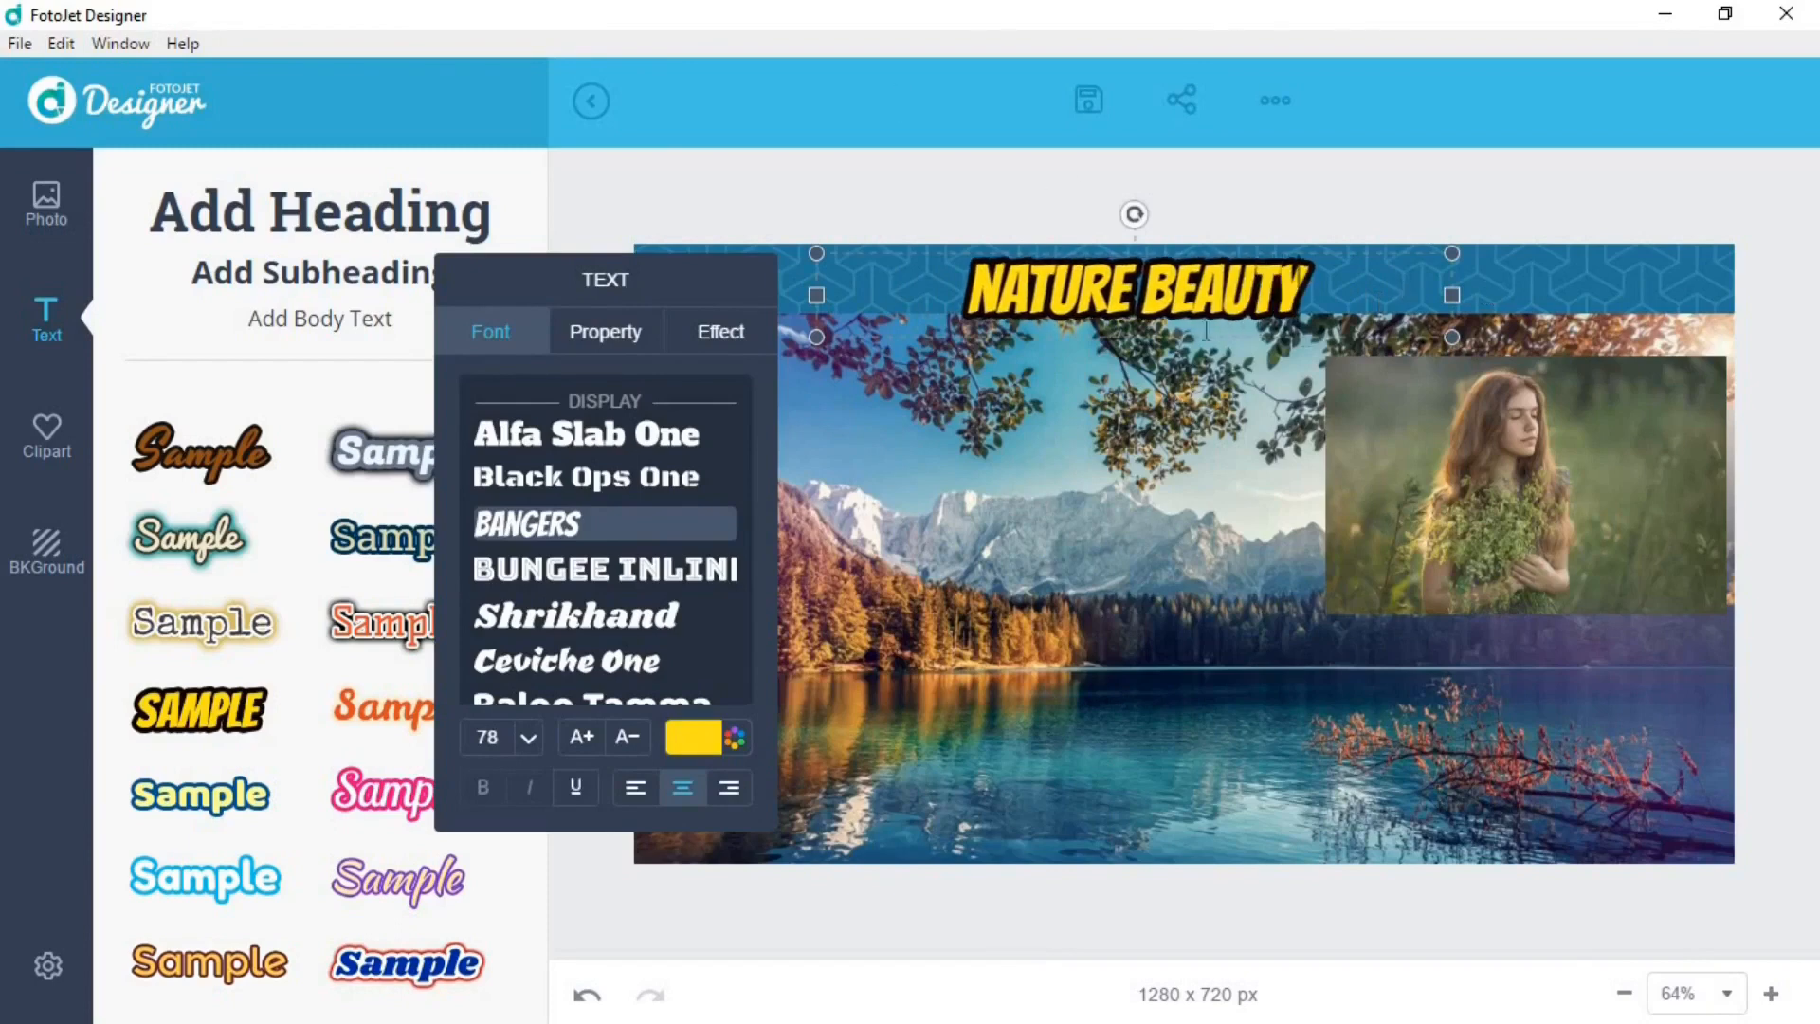
Change the NATURE BEAUTY heading's font to Bungee Inline and move it up onto the patterned strip
mouse_move(697, 276)
mouse_down()
mouse_move(721, 270)
mouse_move(722, 238)
mouse_move(719, 304)
mouse_move(696, 290)
mouse_up()
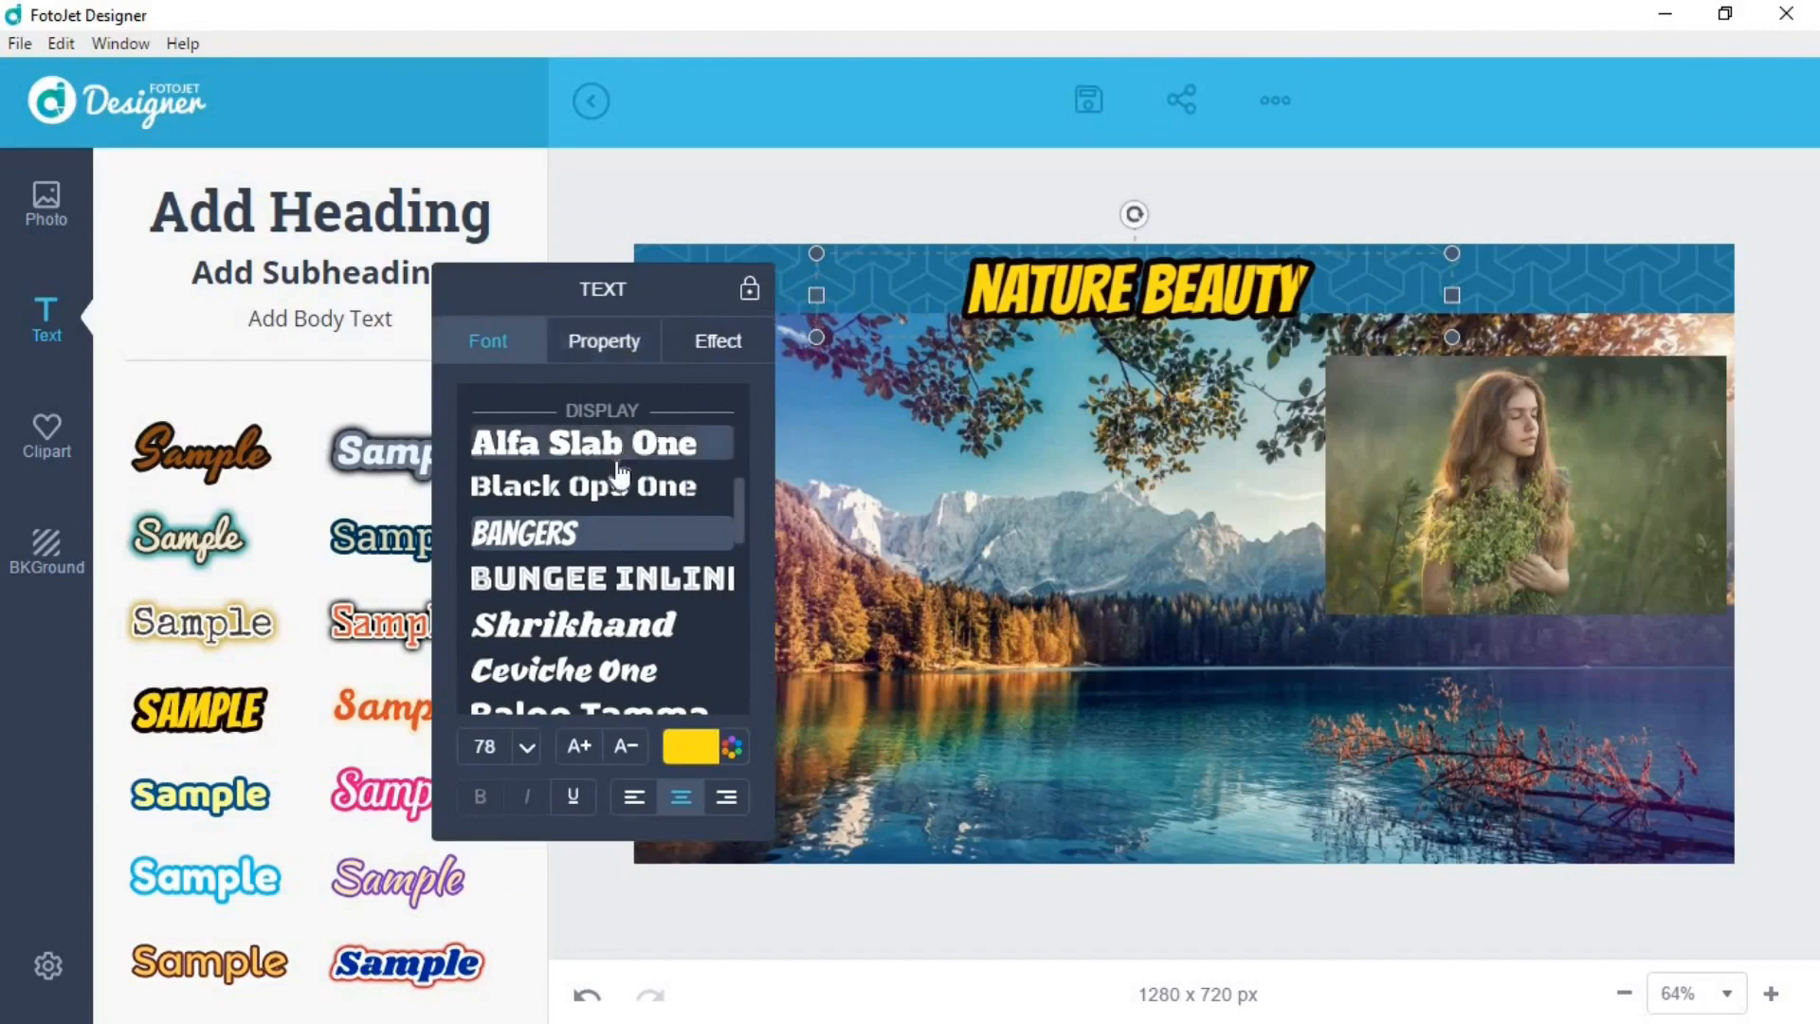
click(592, 445)
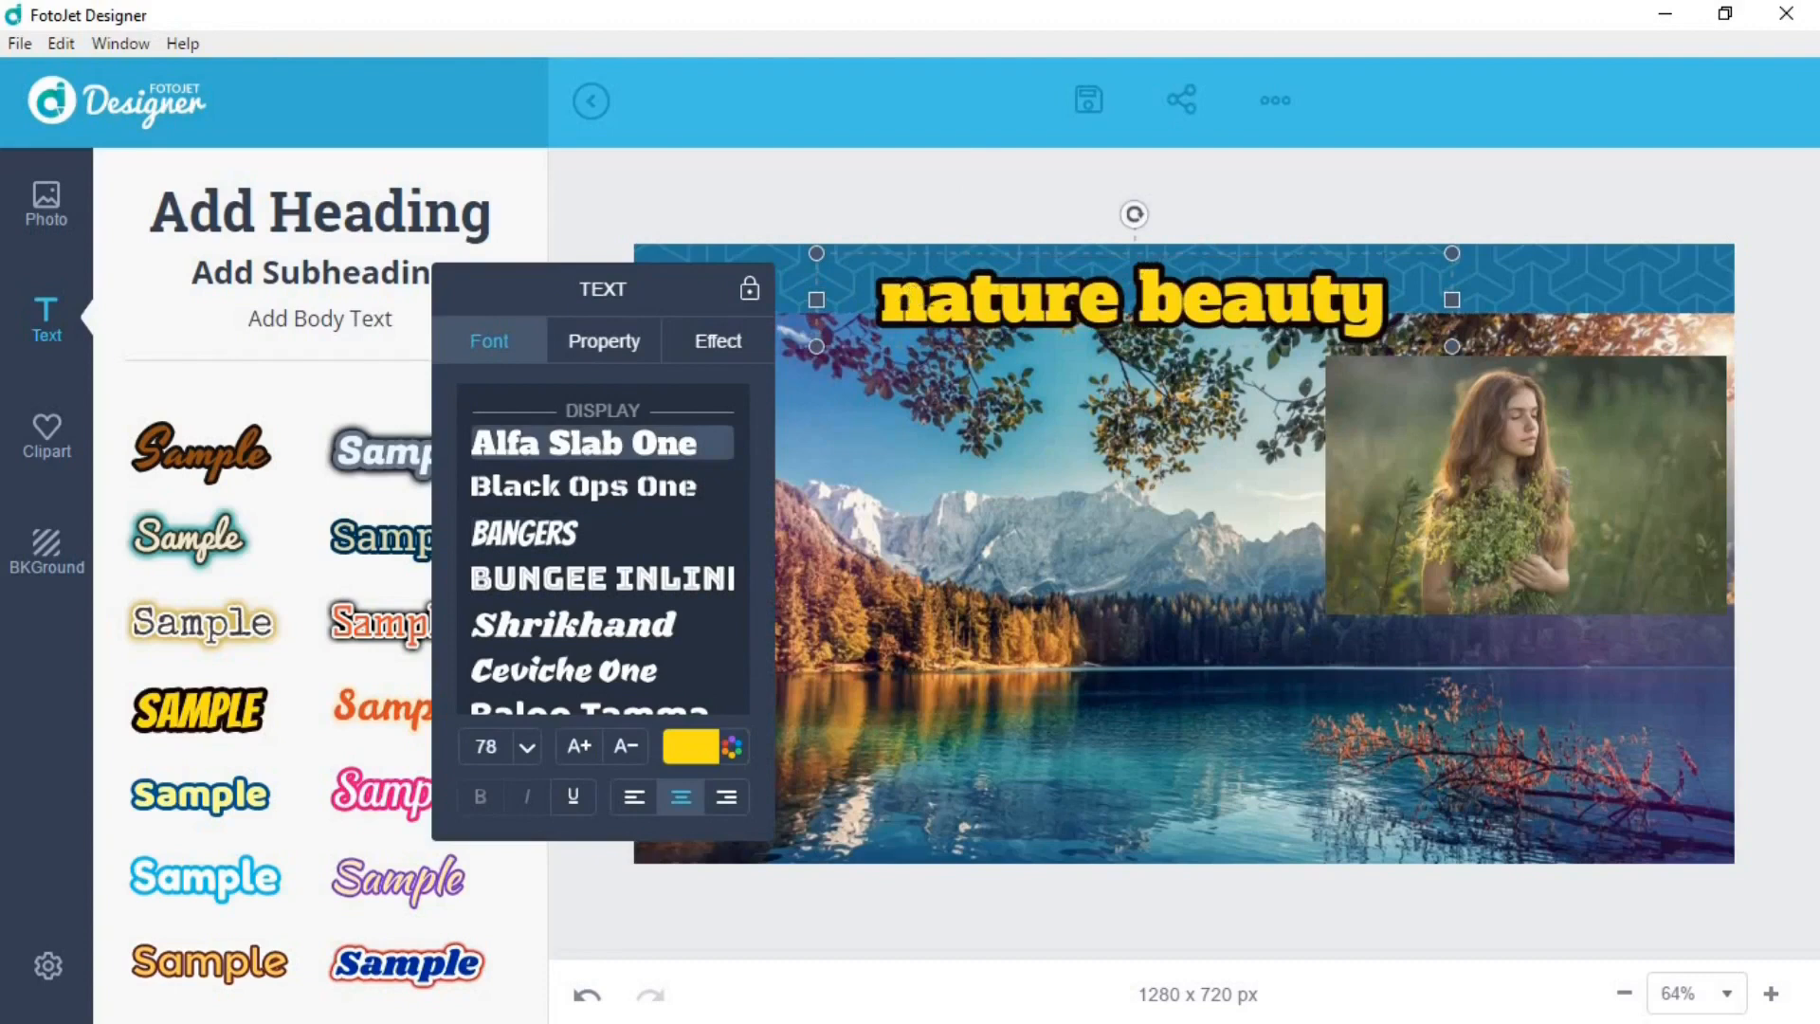
click(607, 580)
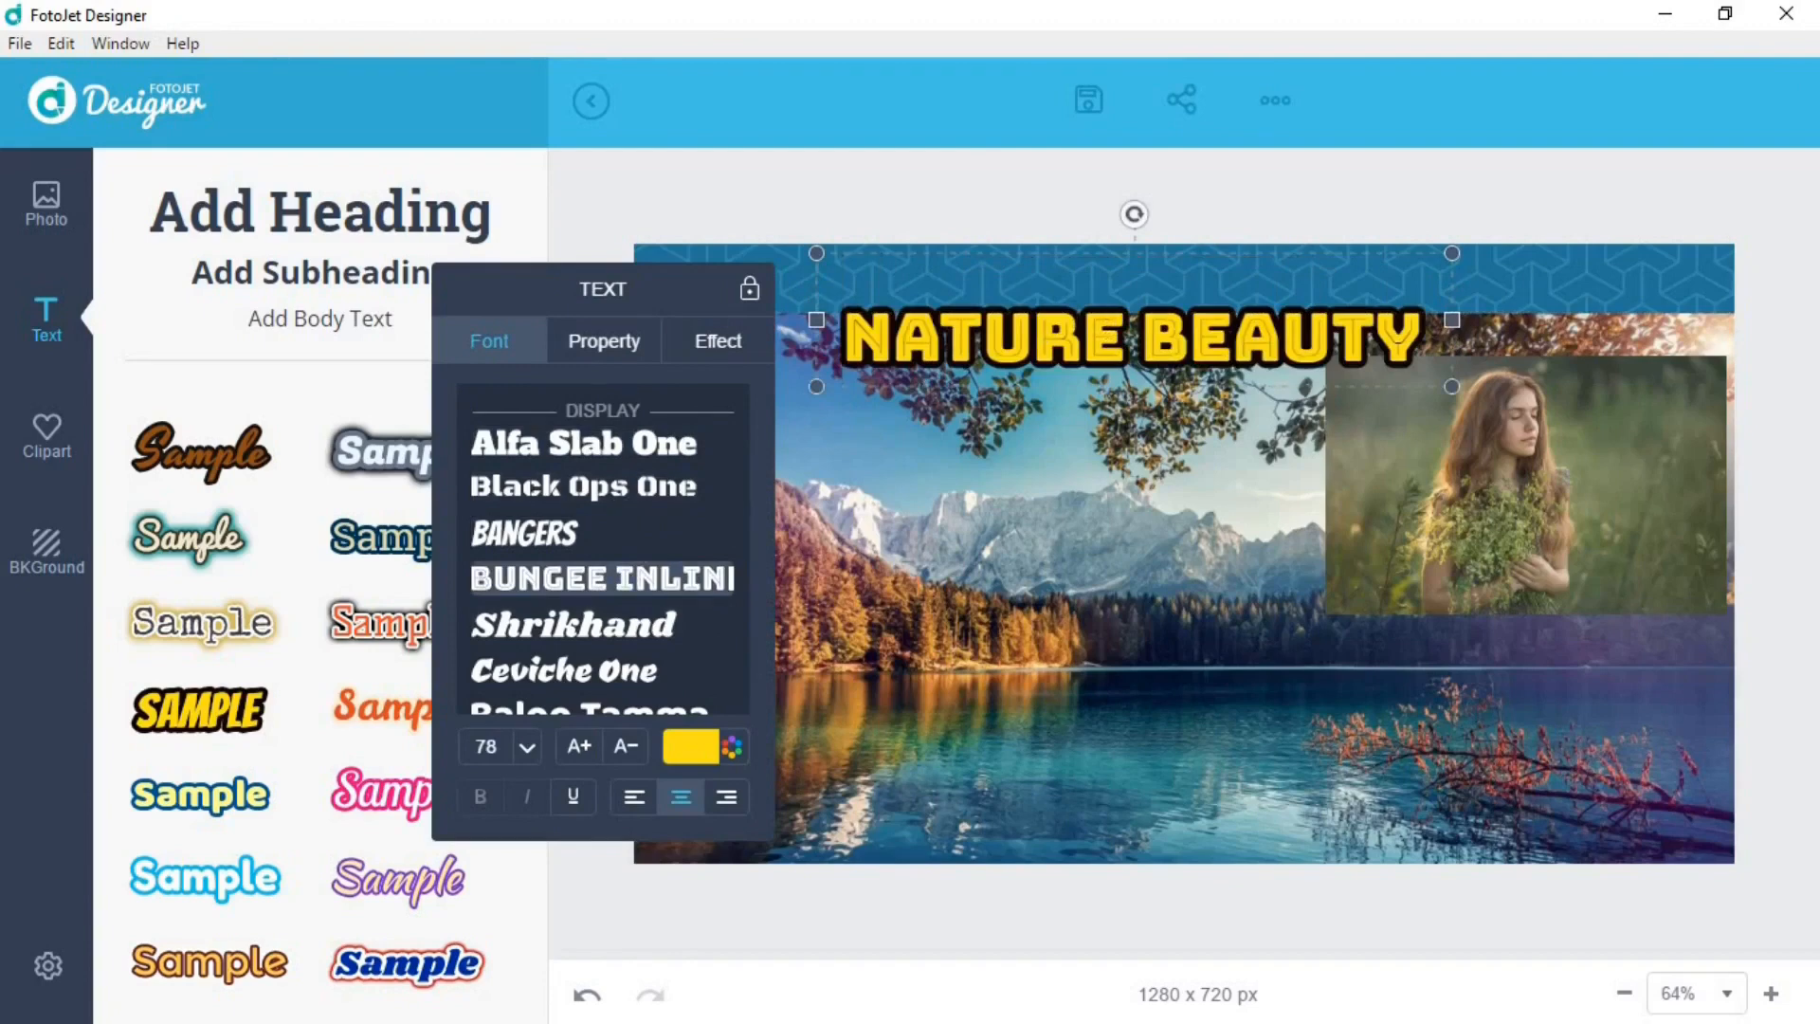
click(1146, 311)
drag(1423, 249, 1425, 214)
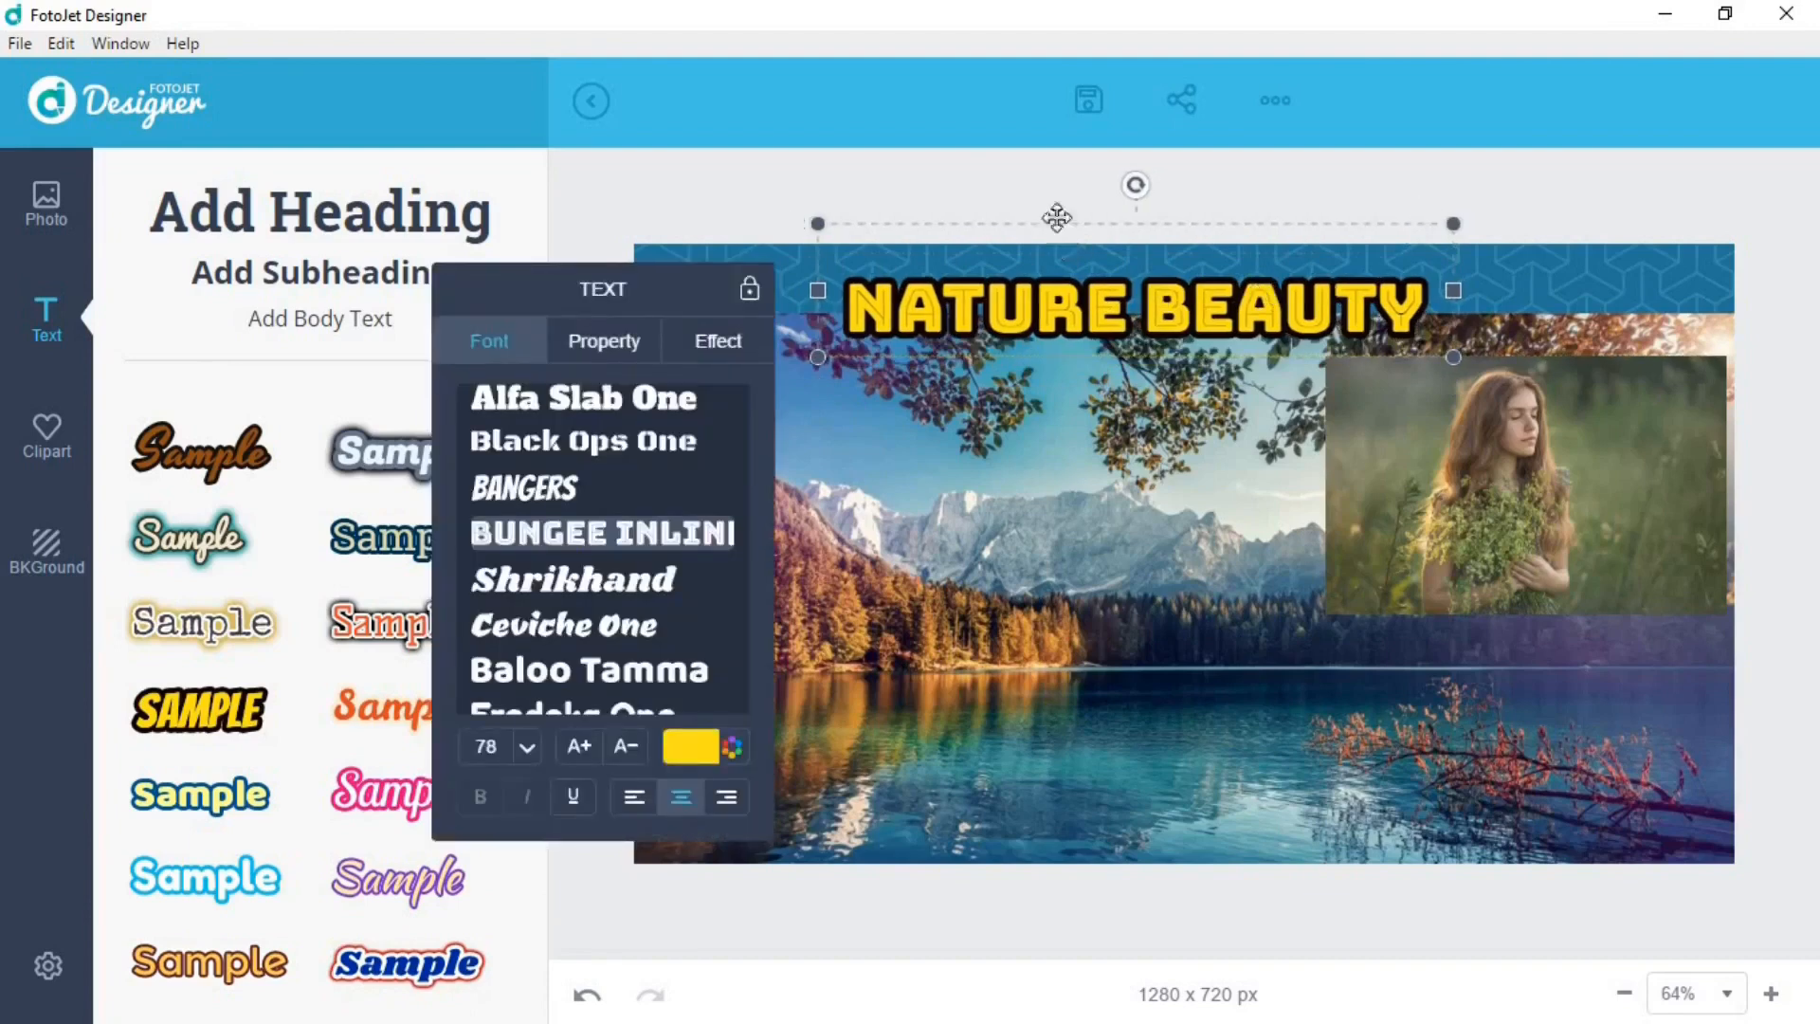
Set the heading's outline color to 130500 and its outline width to 85
click(721, 353)
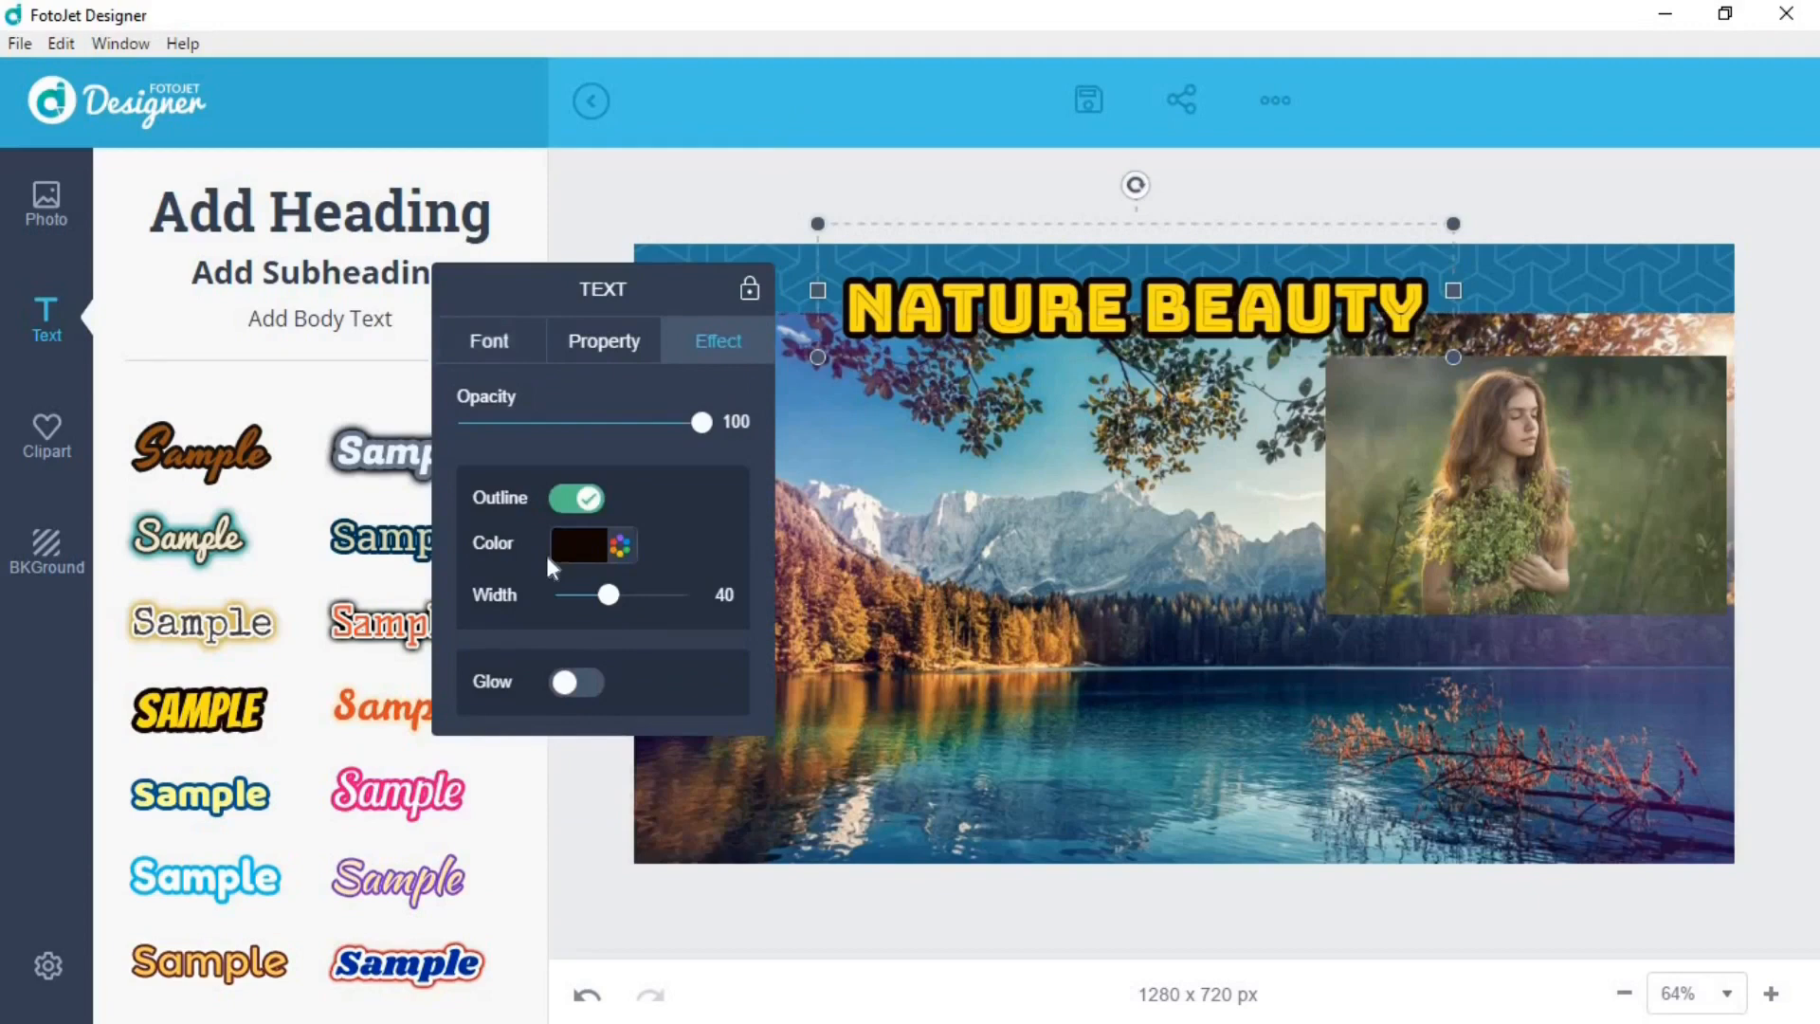
click(621, 548)
click(644, 778)
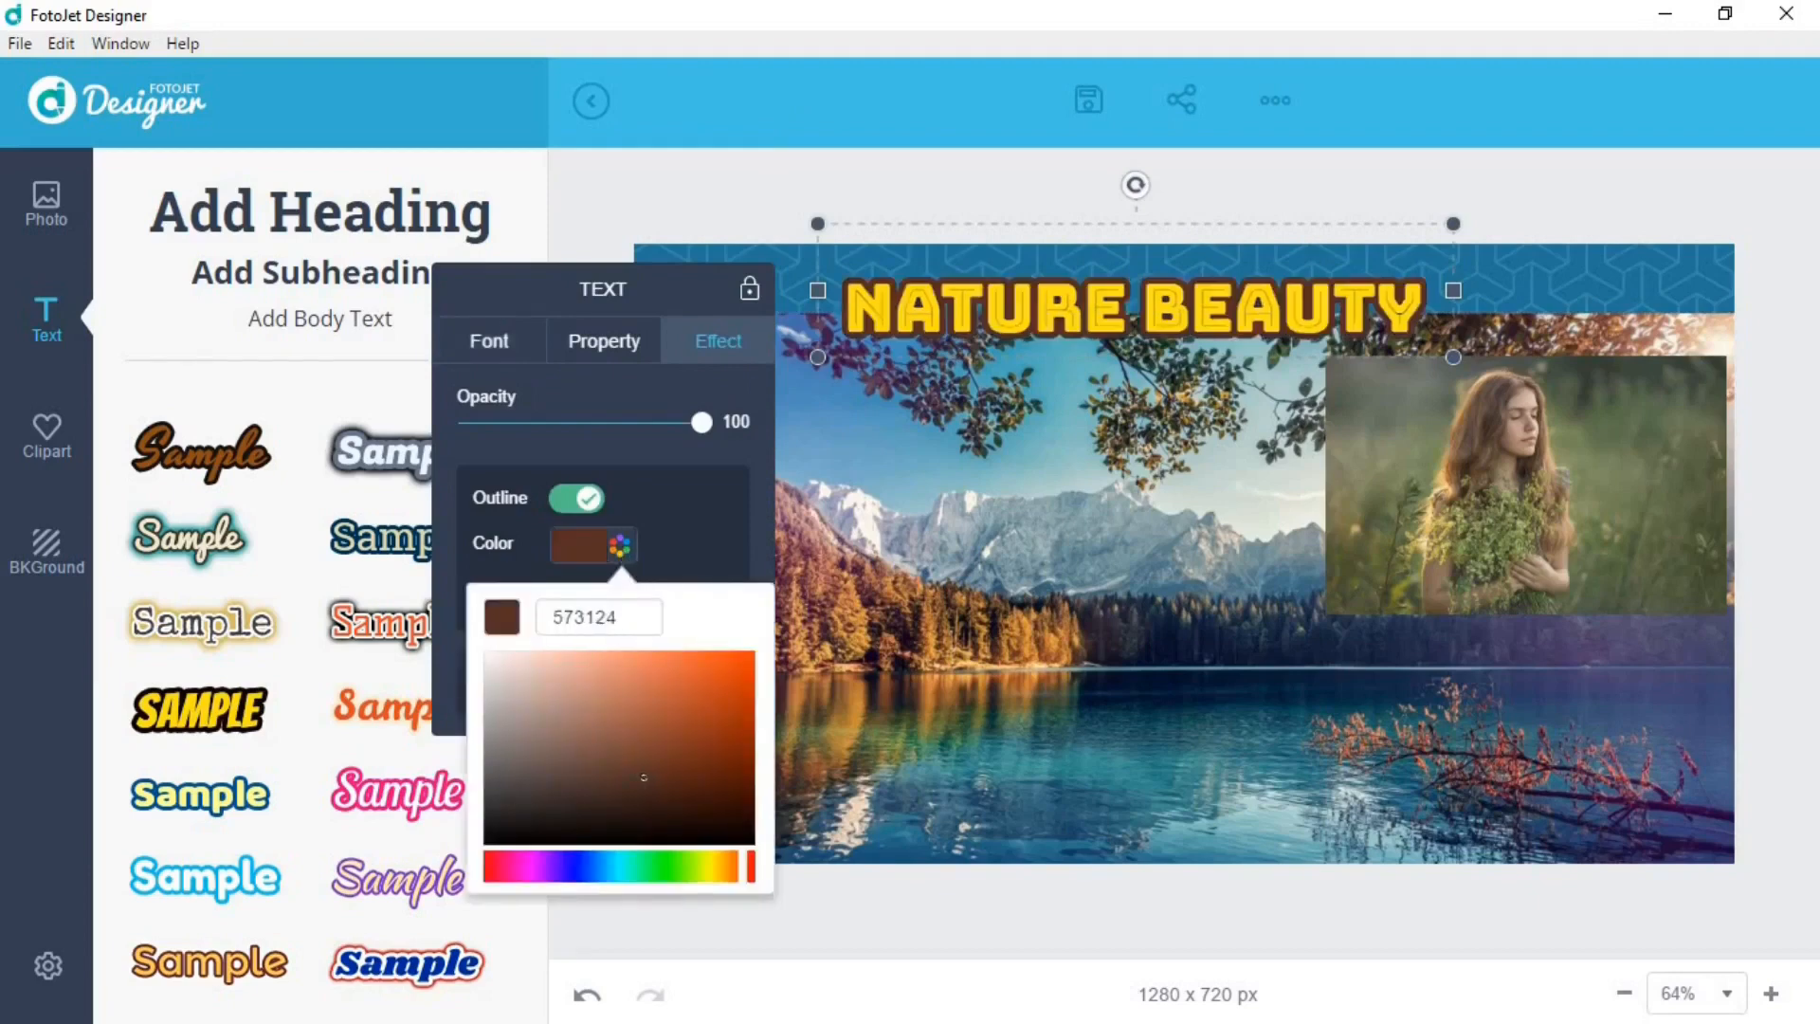
mouse_move(567, 698)
mouse_down()
mouse_move(652, 780)
mouse_move(758, 736)
mouse_move(771, 693)
mouse_move(756, 830)
mouse_up()
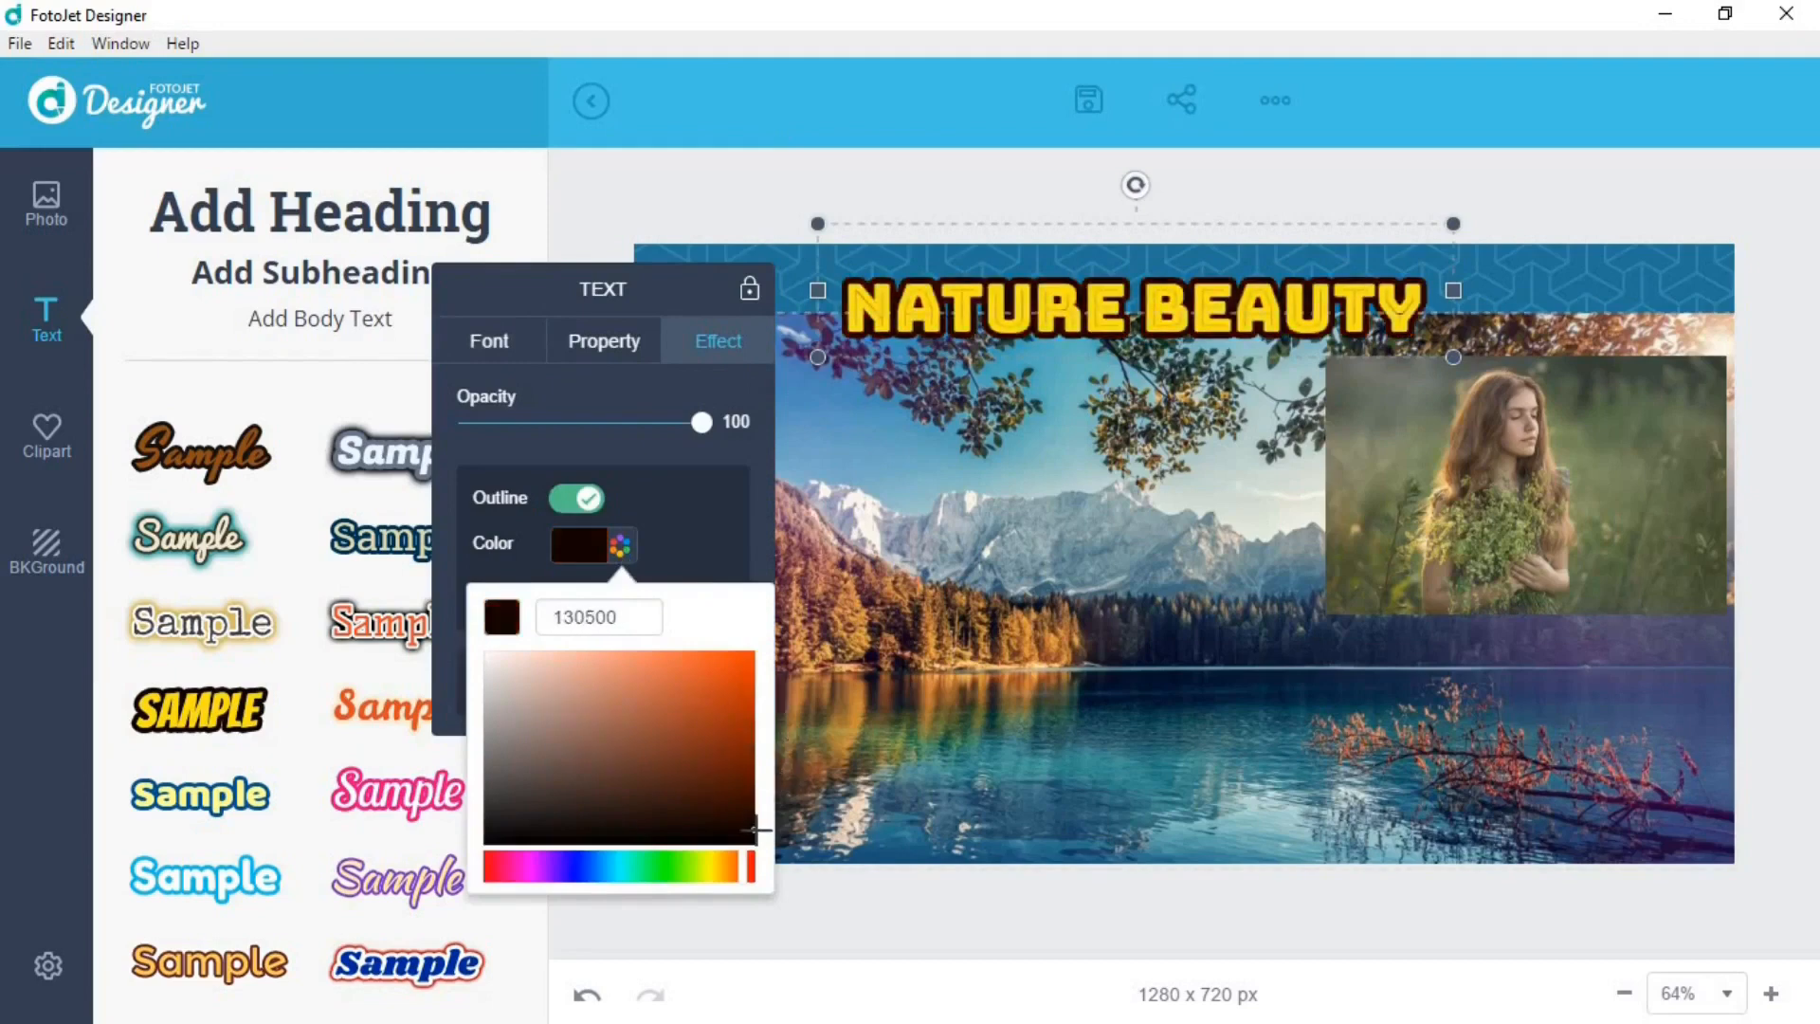
click(673, 510)
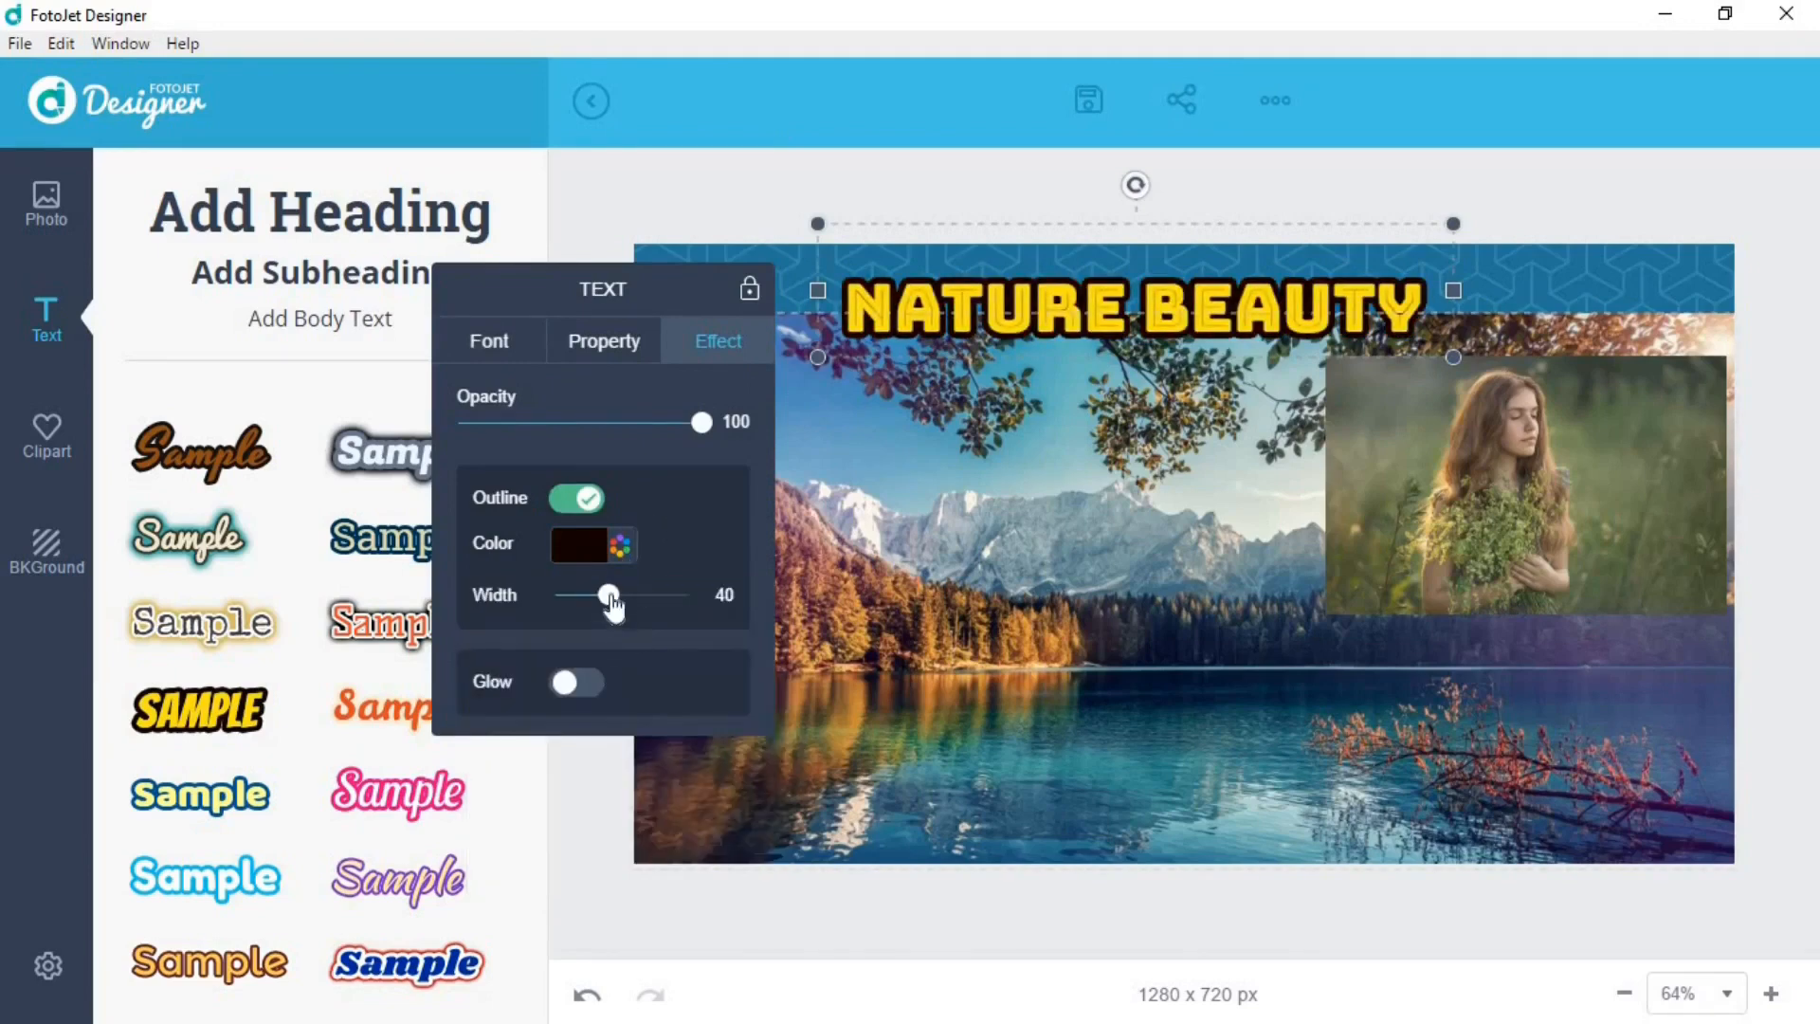
drag(612, 597, 668, 595)
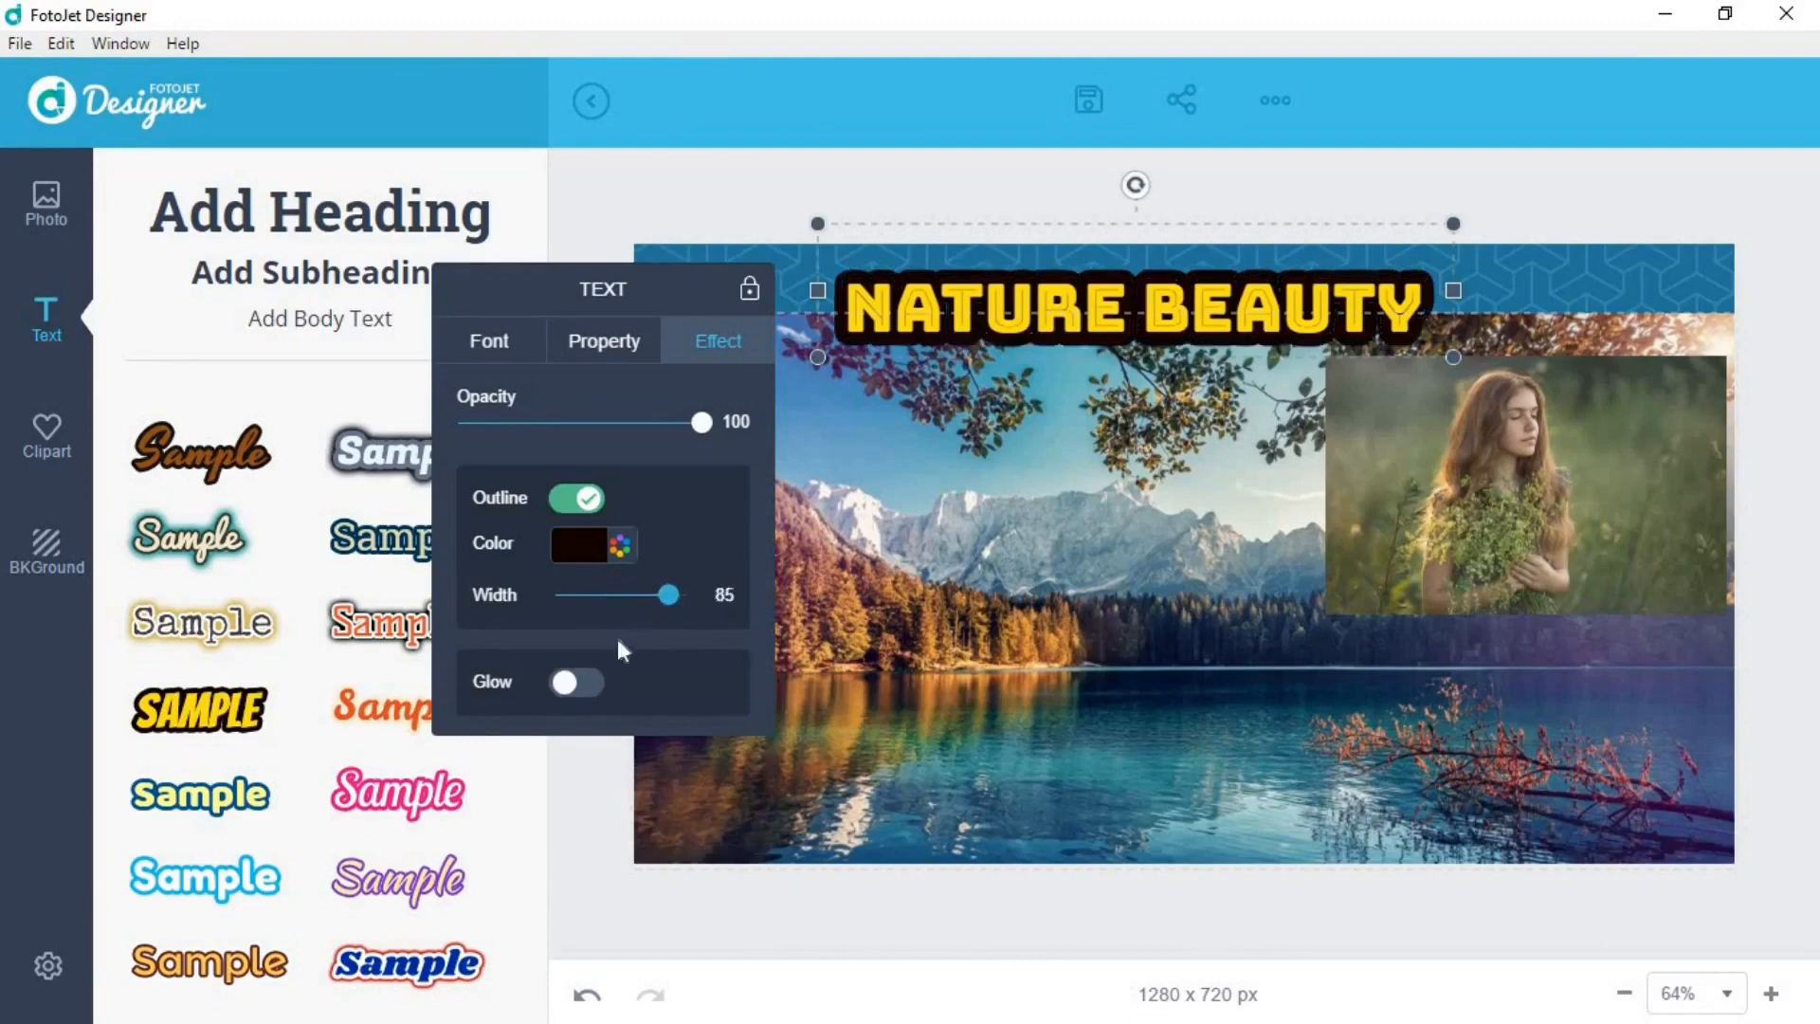
Give the heading a magenta glow with radius 55 and blur 59
click(574, 683)
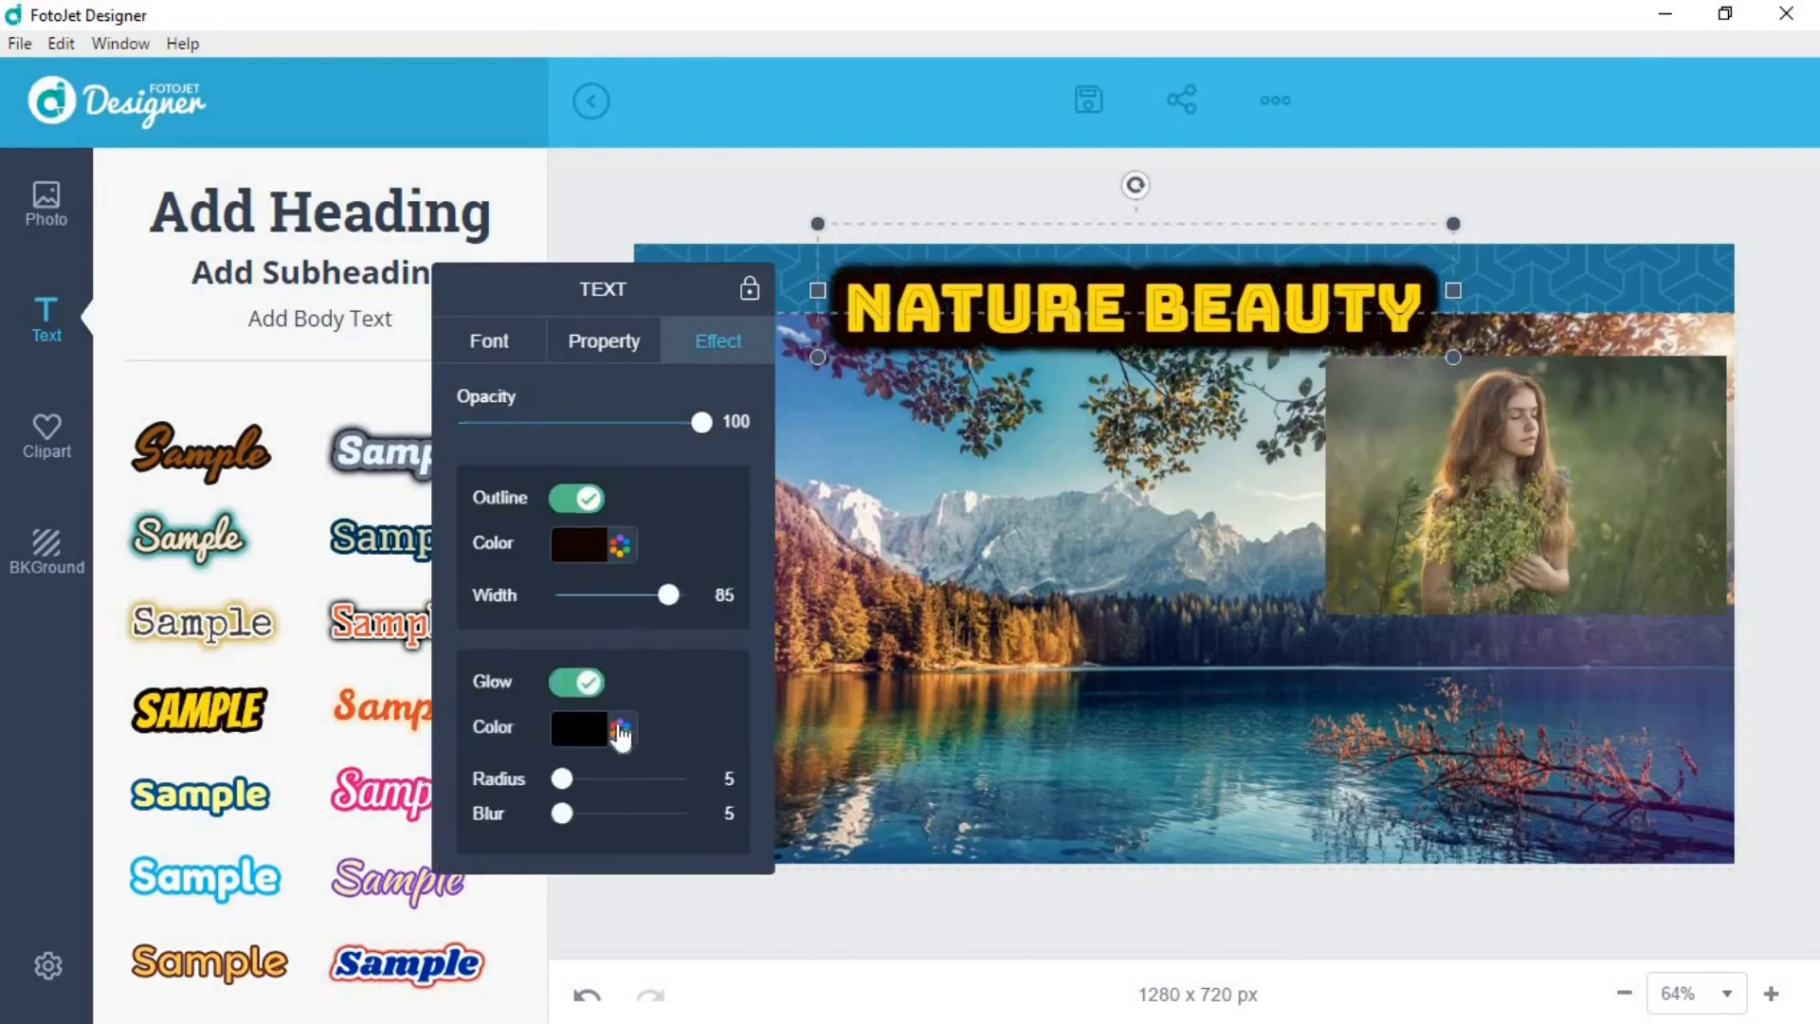
click(621, 736)
mouse_move(692, 531)
mouse_down()
mouse_move(692, 624)
mouse_move(583, 629)
mouse_up()
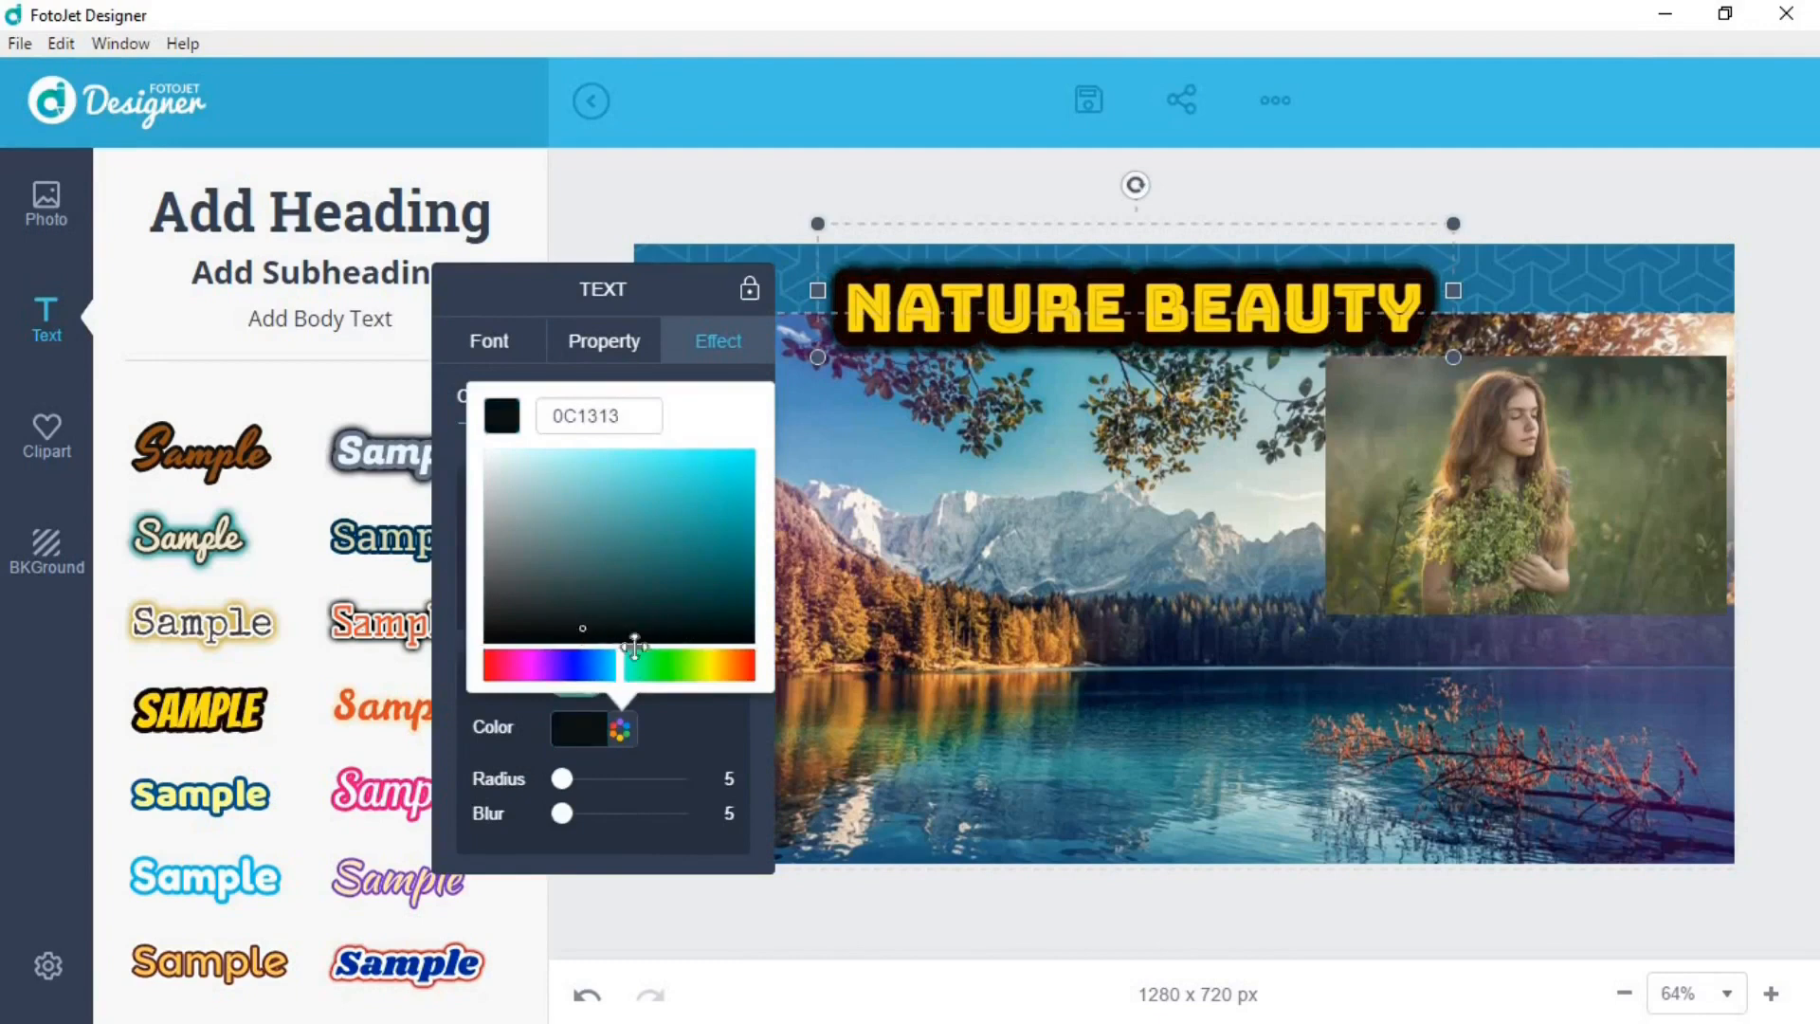
drag(600, 668, 527, 666)
drag(578, 509, 699, 492)
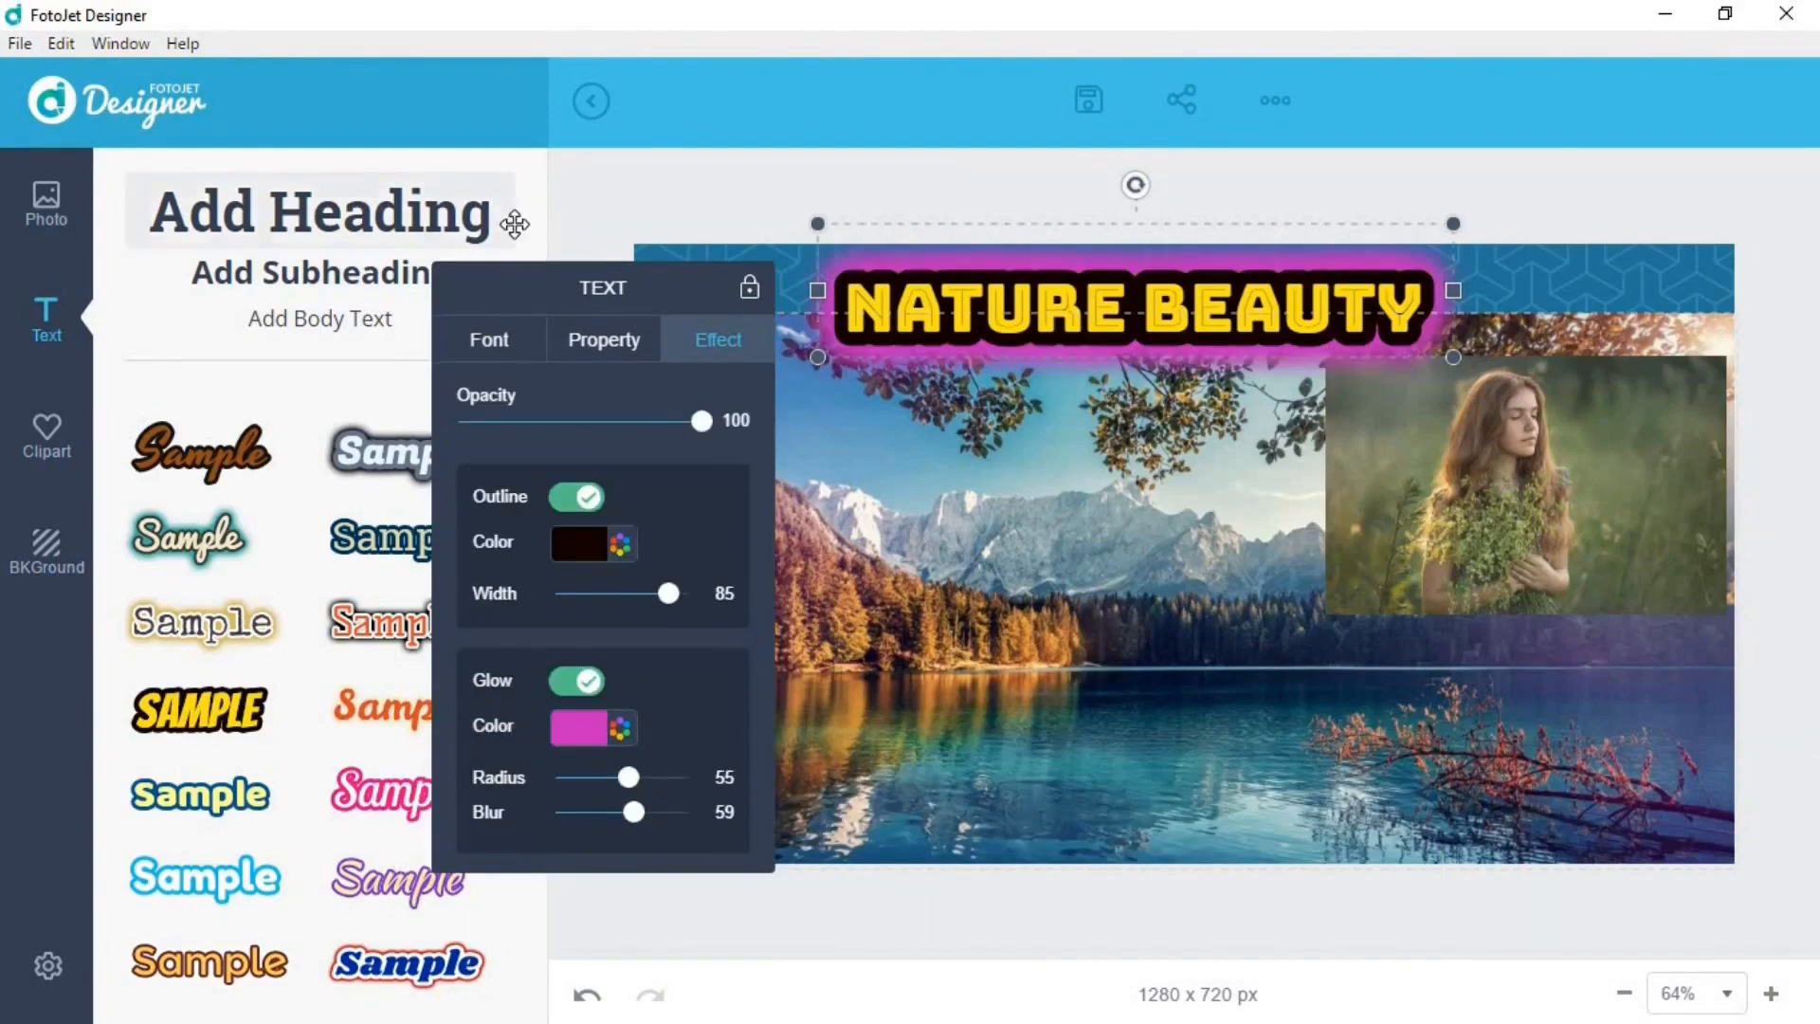
click(917, 928)
Add a text element in the brown style with white outline, widen it to one line and place it over the lake water
scroll(349, 708, down, 2)
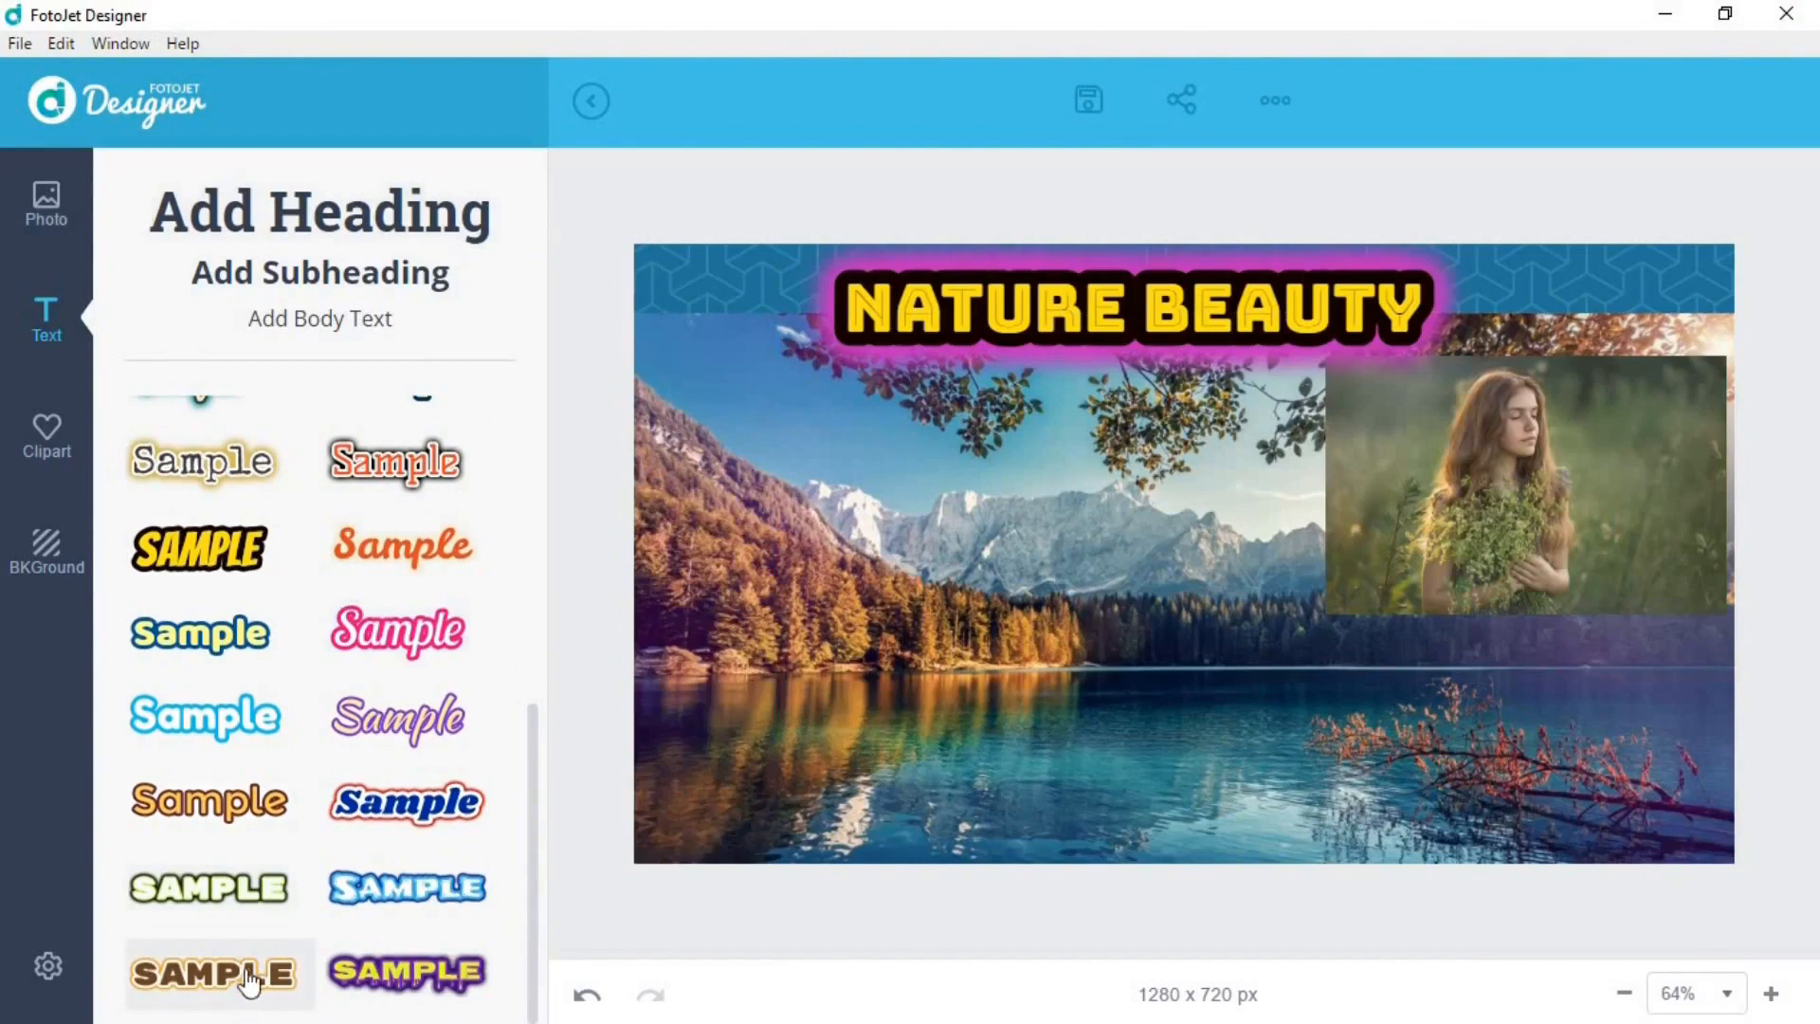
click(250, 981)
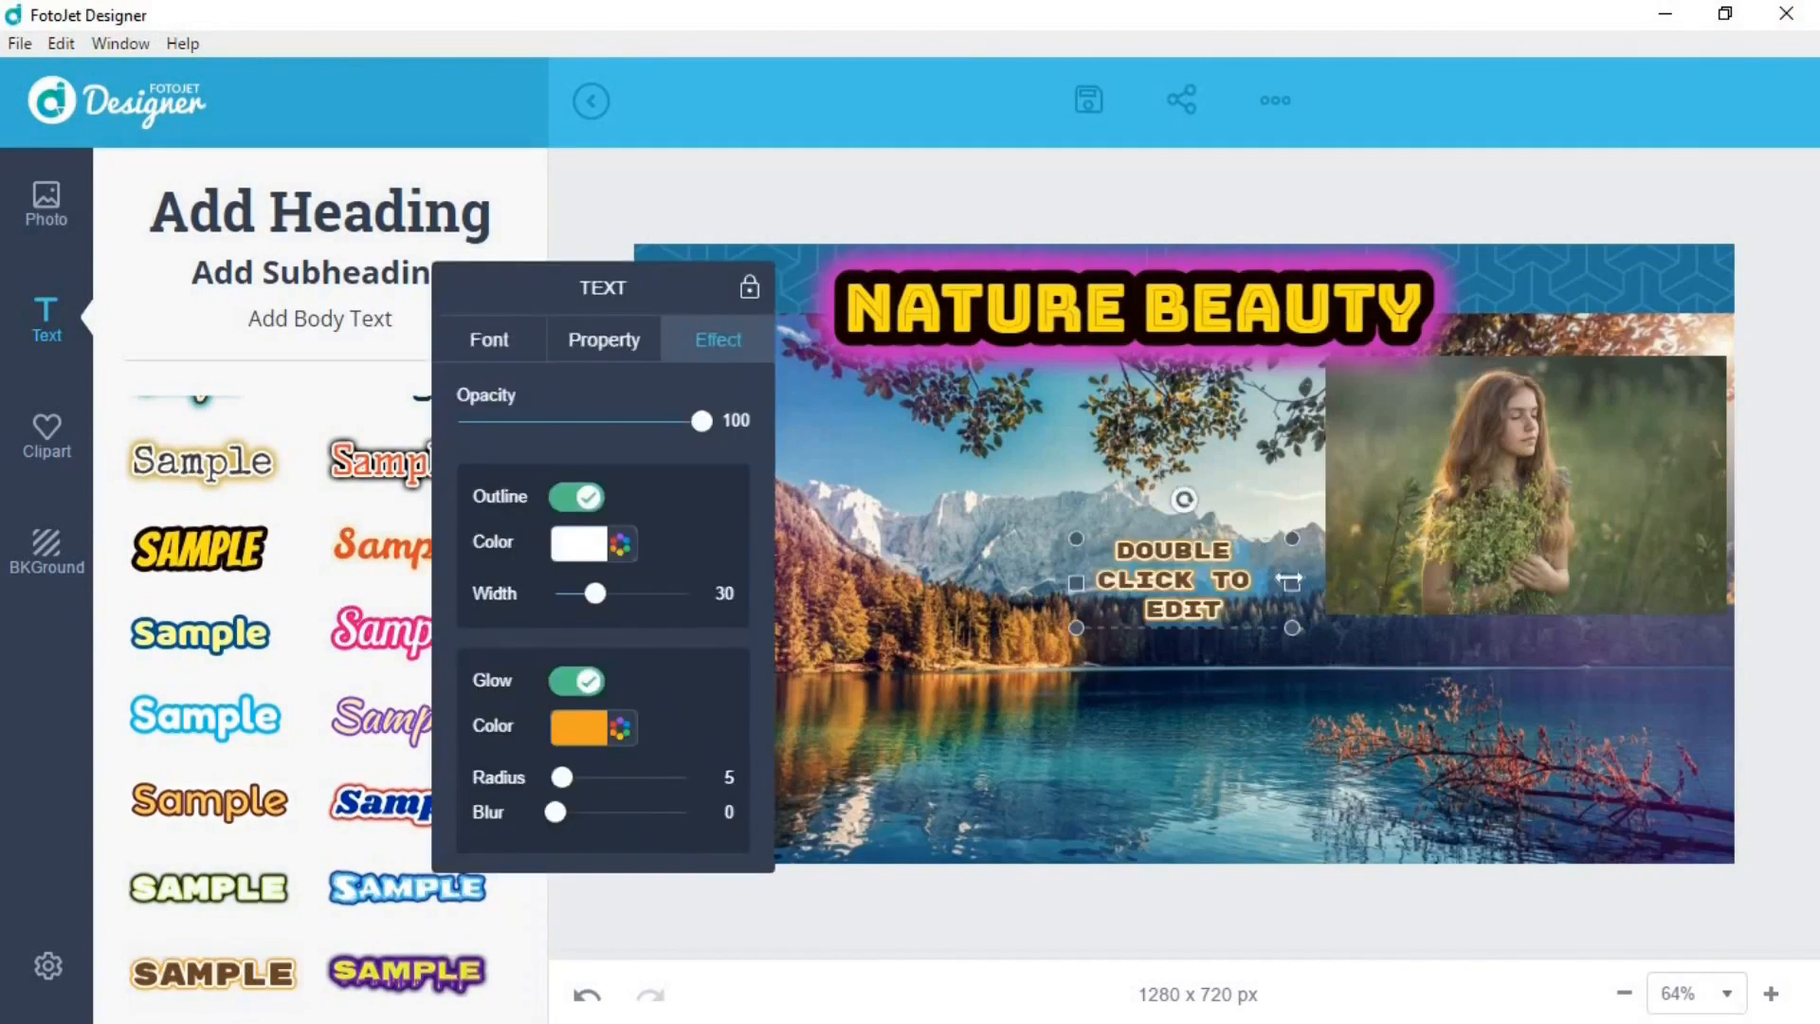
drag(1291, 581, 1517, 582)
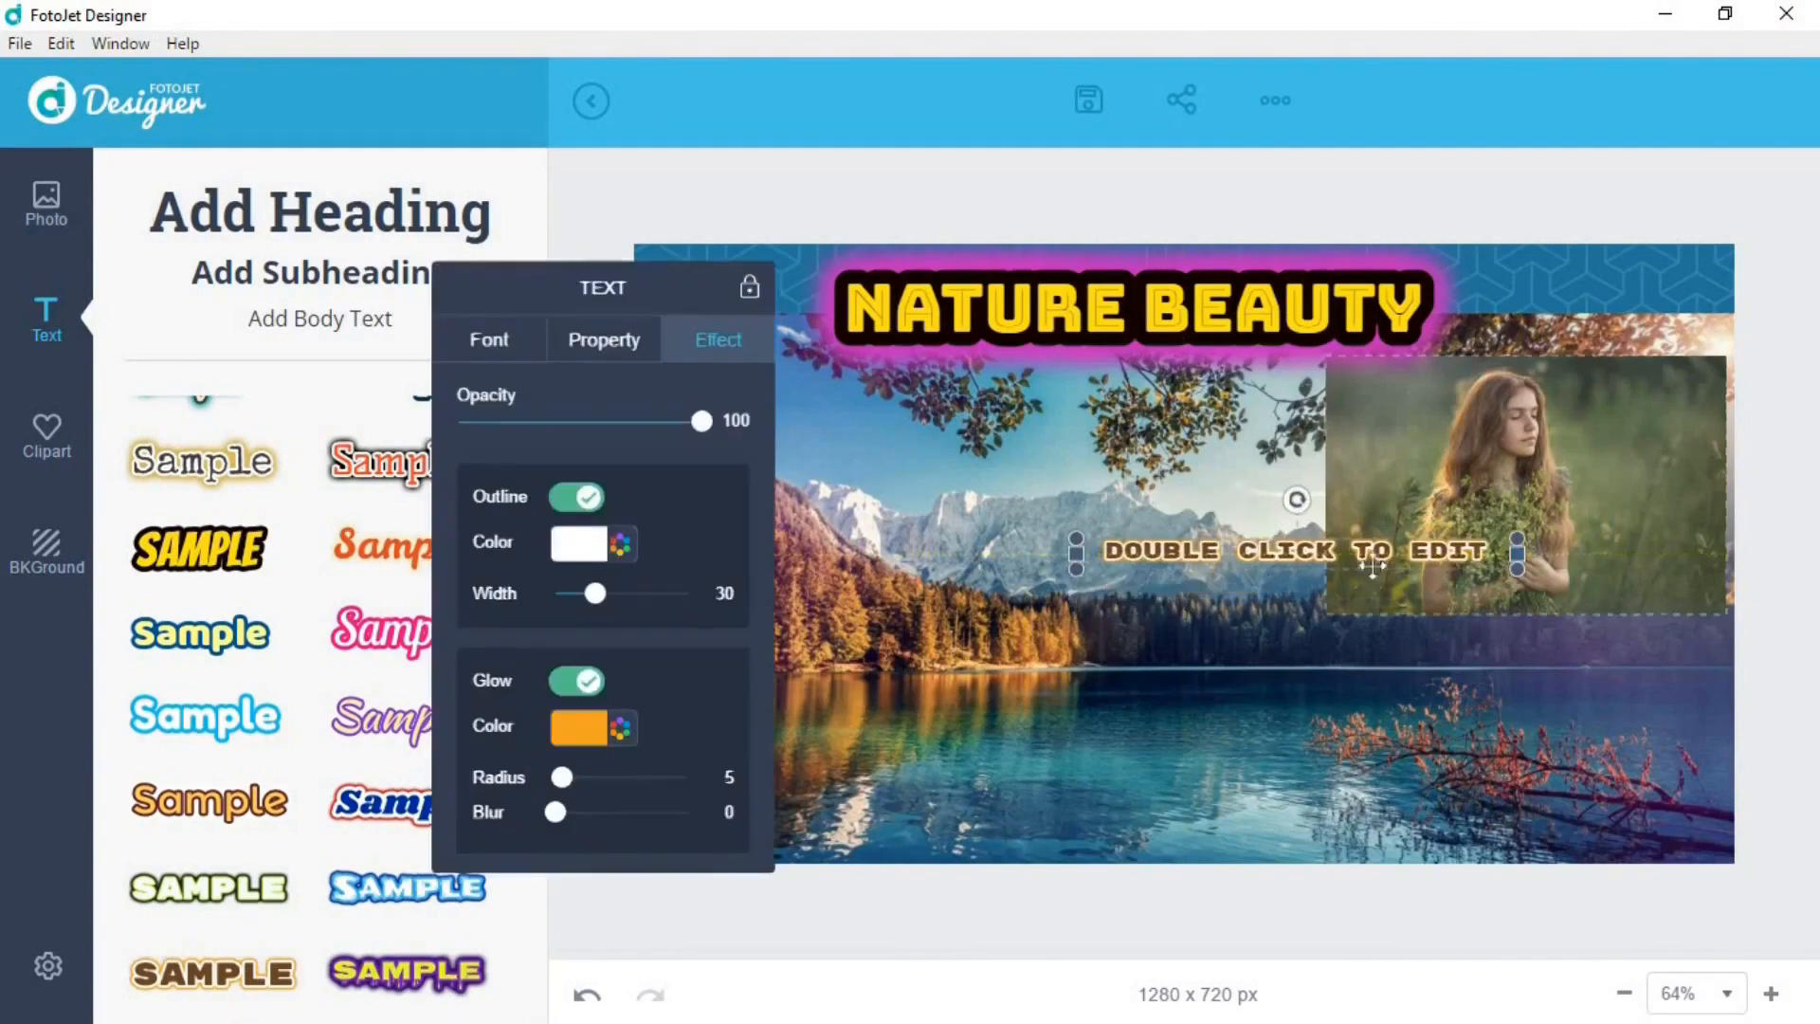
drag(1358, 550, 1304, 715)
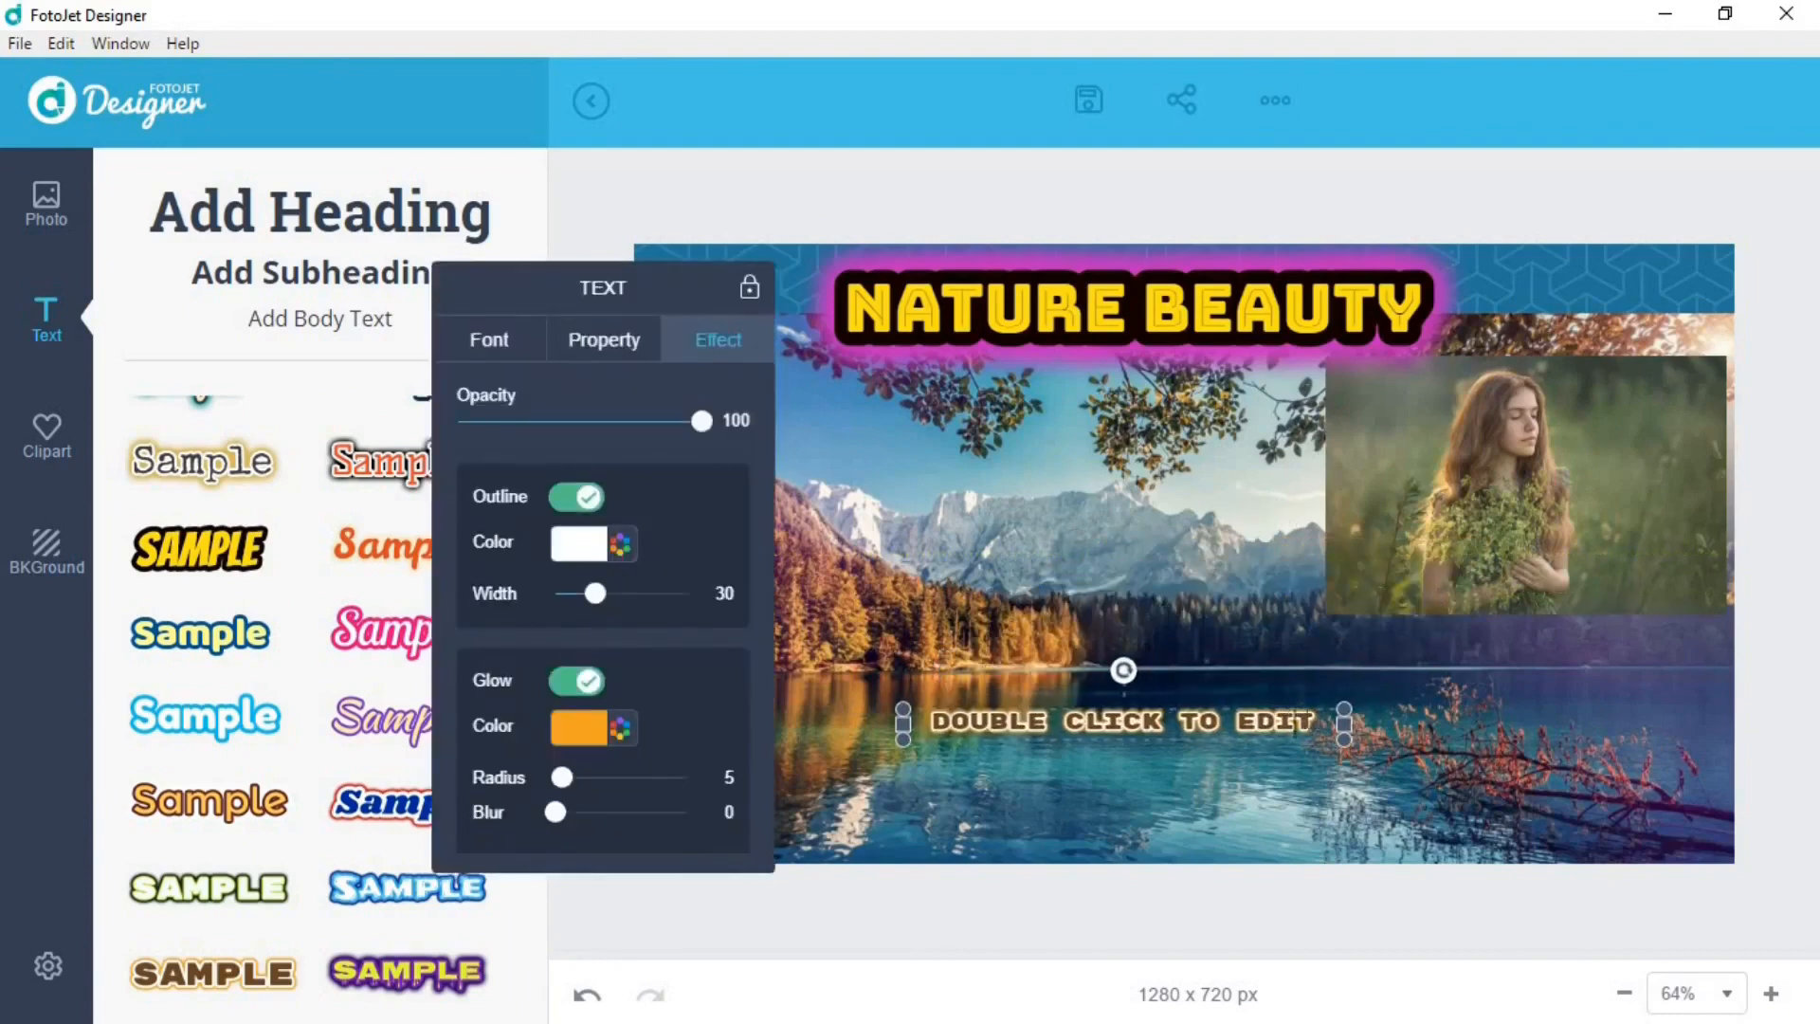
Replace the brown text's placeholder with "FLOWERS" and enlarge it
key(BackSpace)
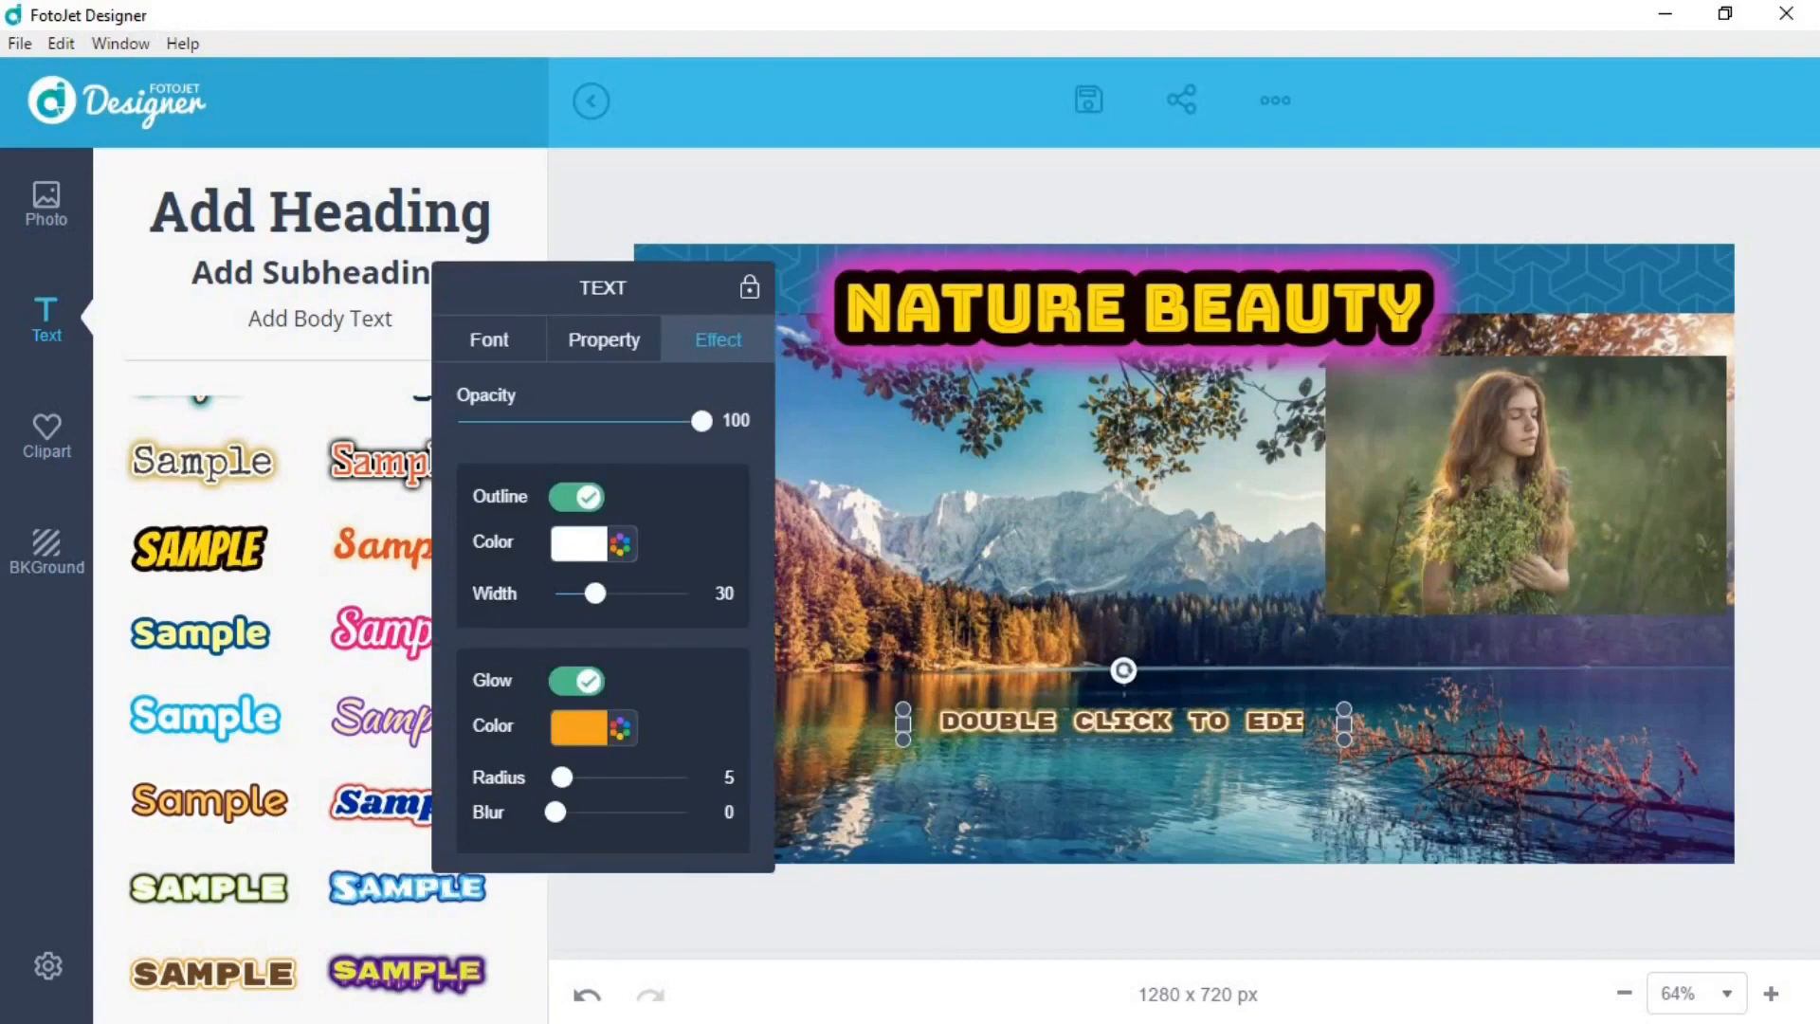
key(BackSpace)
key(BackSpace)
key(BackSpace)
key(BackSpace)
key(BackSpace)
key(BackSpace)
key(BackSpace)
key(BackSpace)
key(BackSpace)
key(BackSpace)
key(BackSpace)
key(BackSpace)
key(BackSpace)
key(BackSpace)
key(BackSpace)
key(BackSpace)
key(BackSpace)
key(BackSpace)
key(BackSpace)
text(FLOWERS)
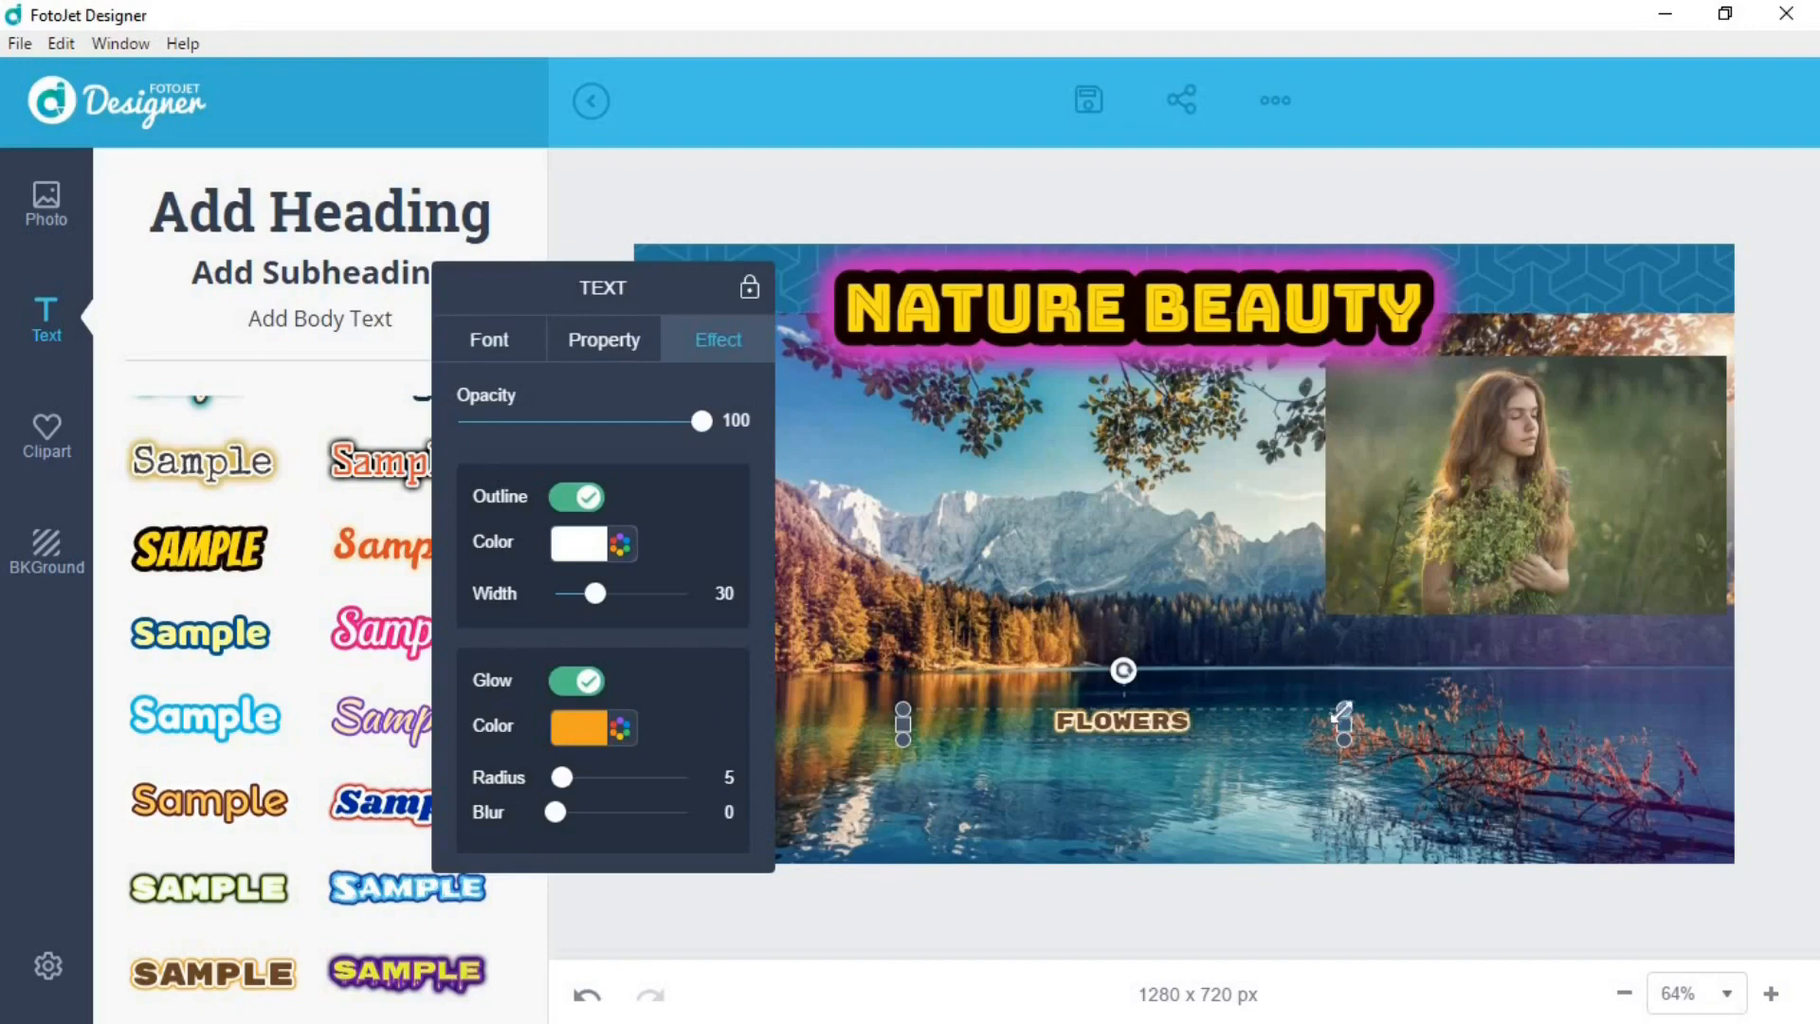
drag(1385, 687, 1538, 695)
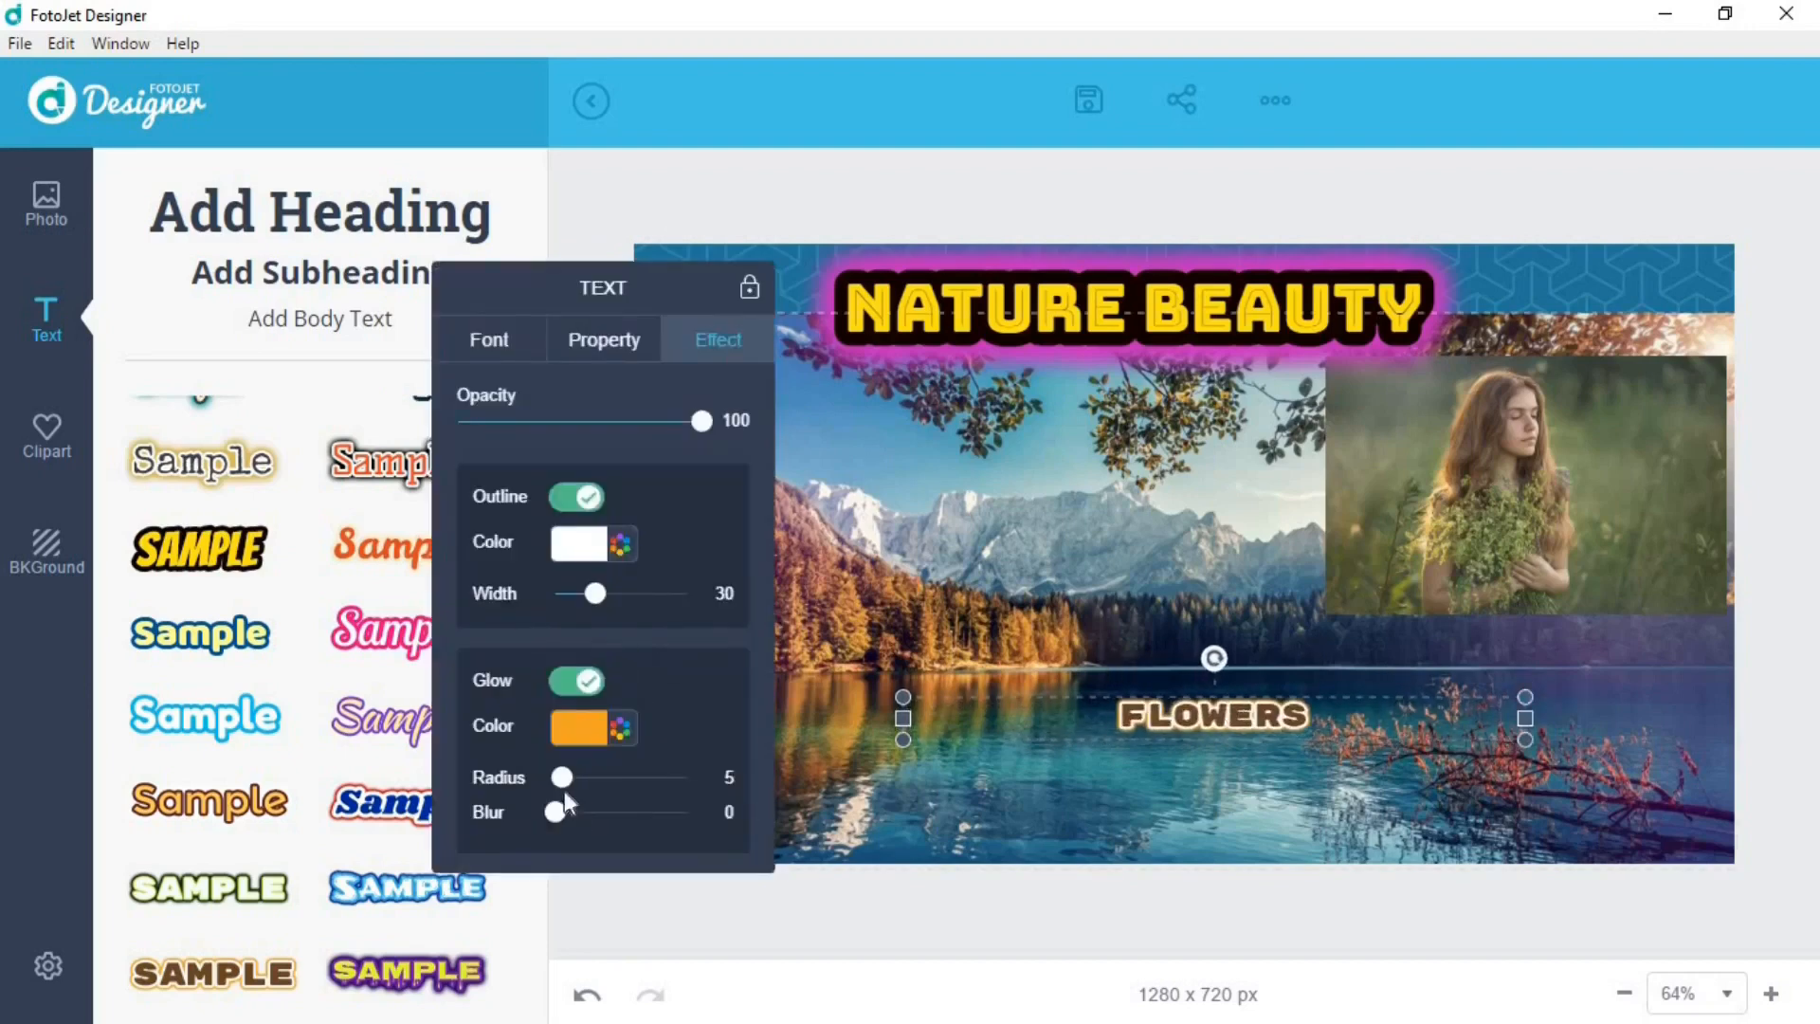
Set the FLOWERS text's glow radius to 67, glow blur to 69 and outline width to 60
drag(562, 777, 644, 780)
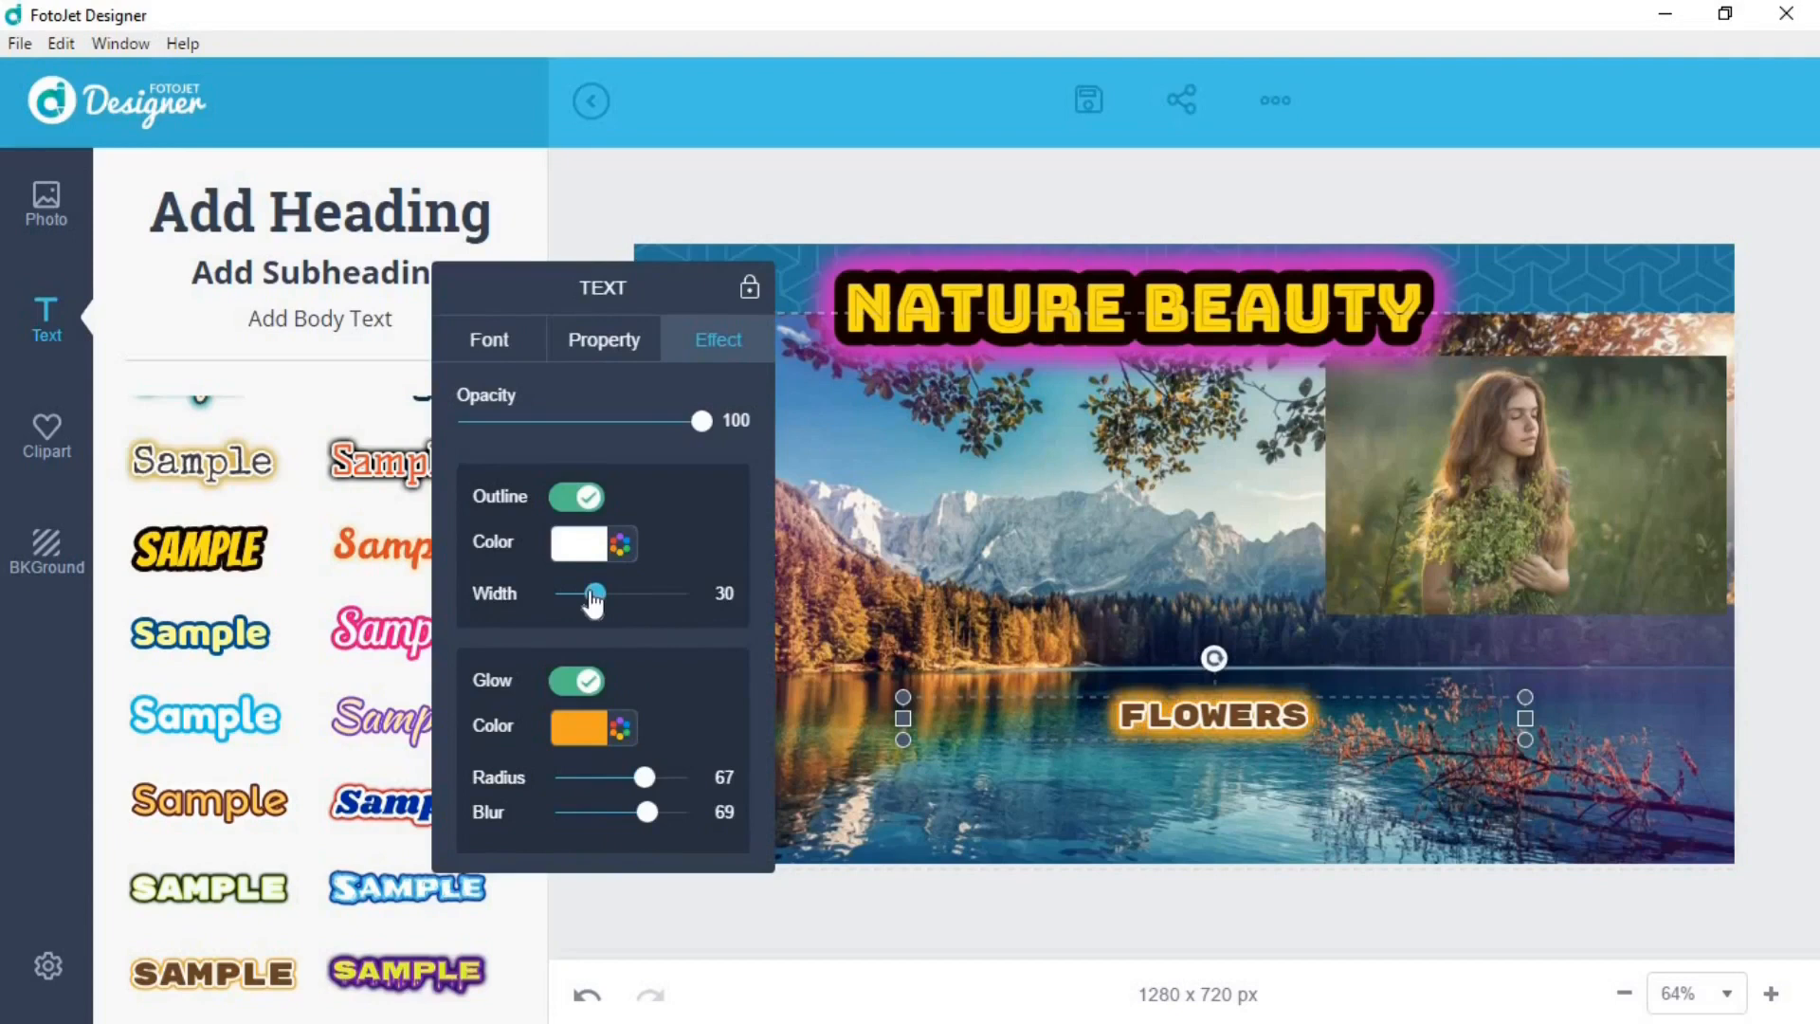
drag(597, 598, 635, 595)
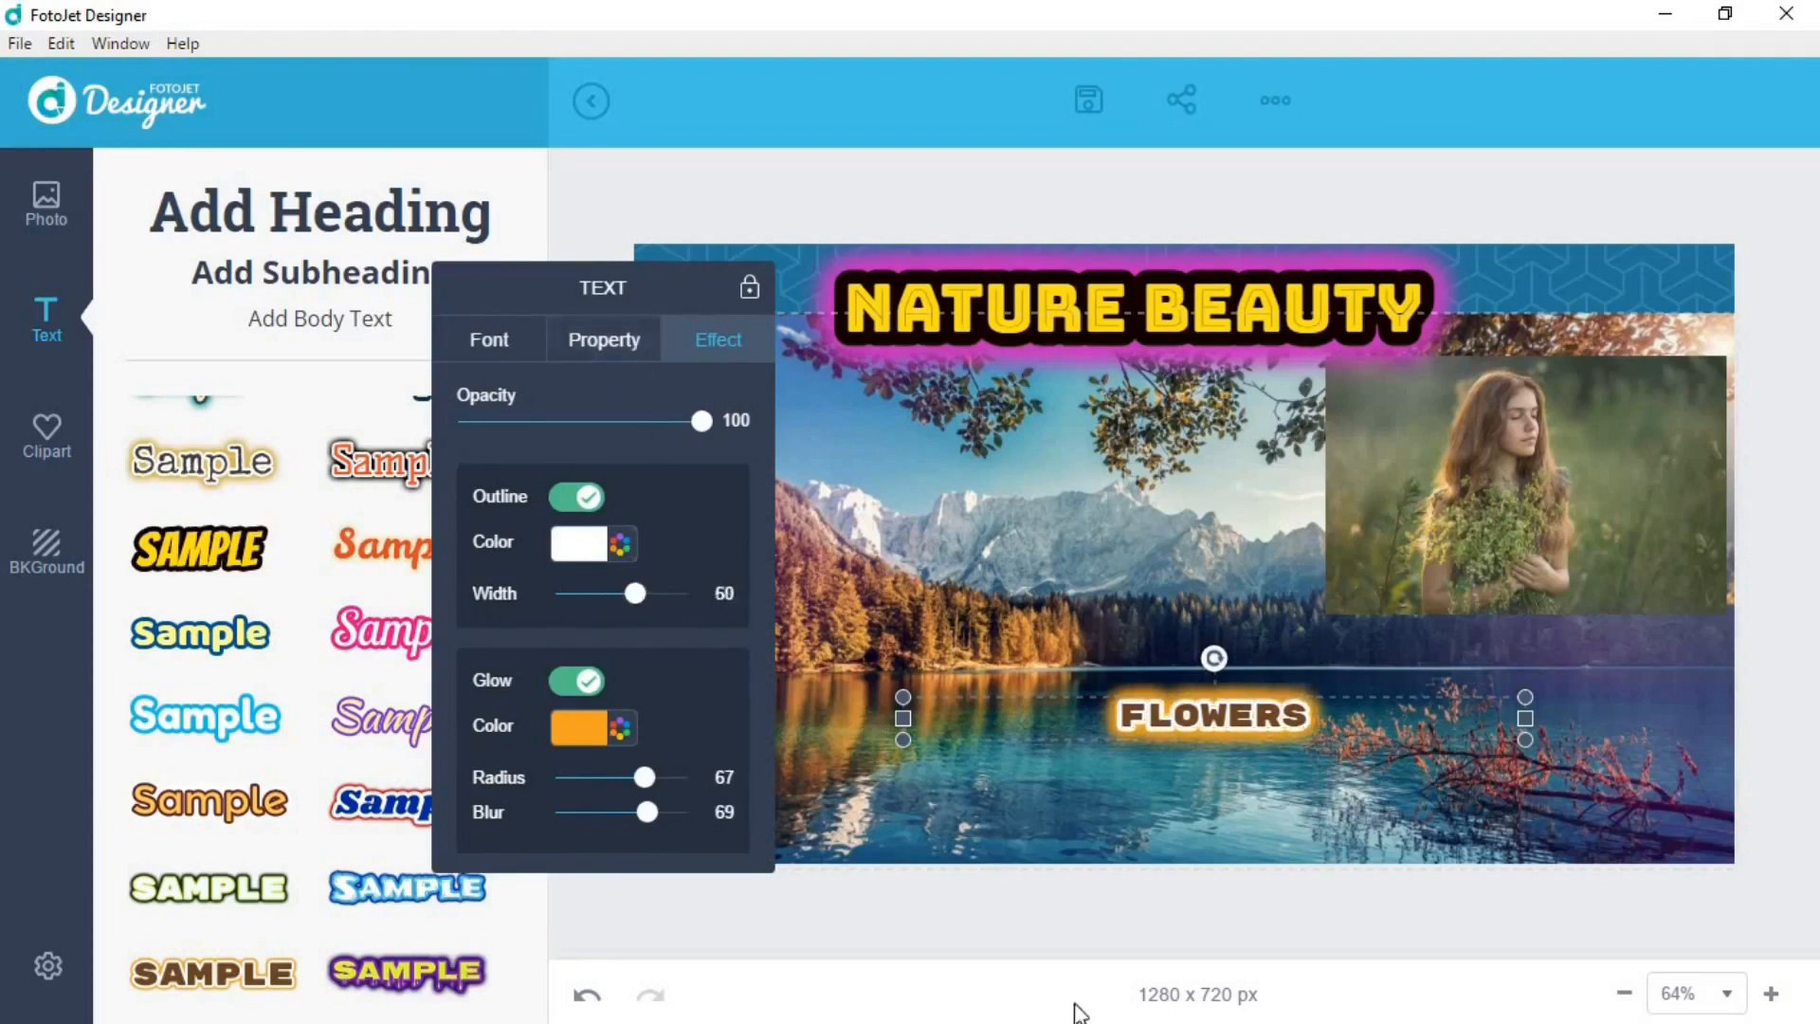
click(1057, 908)
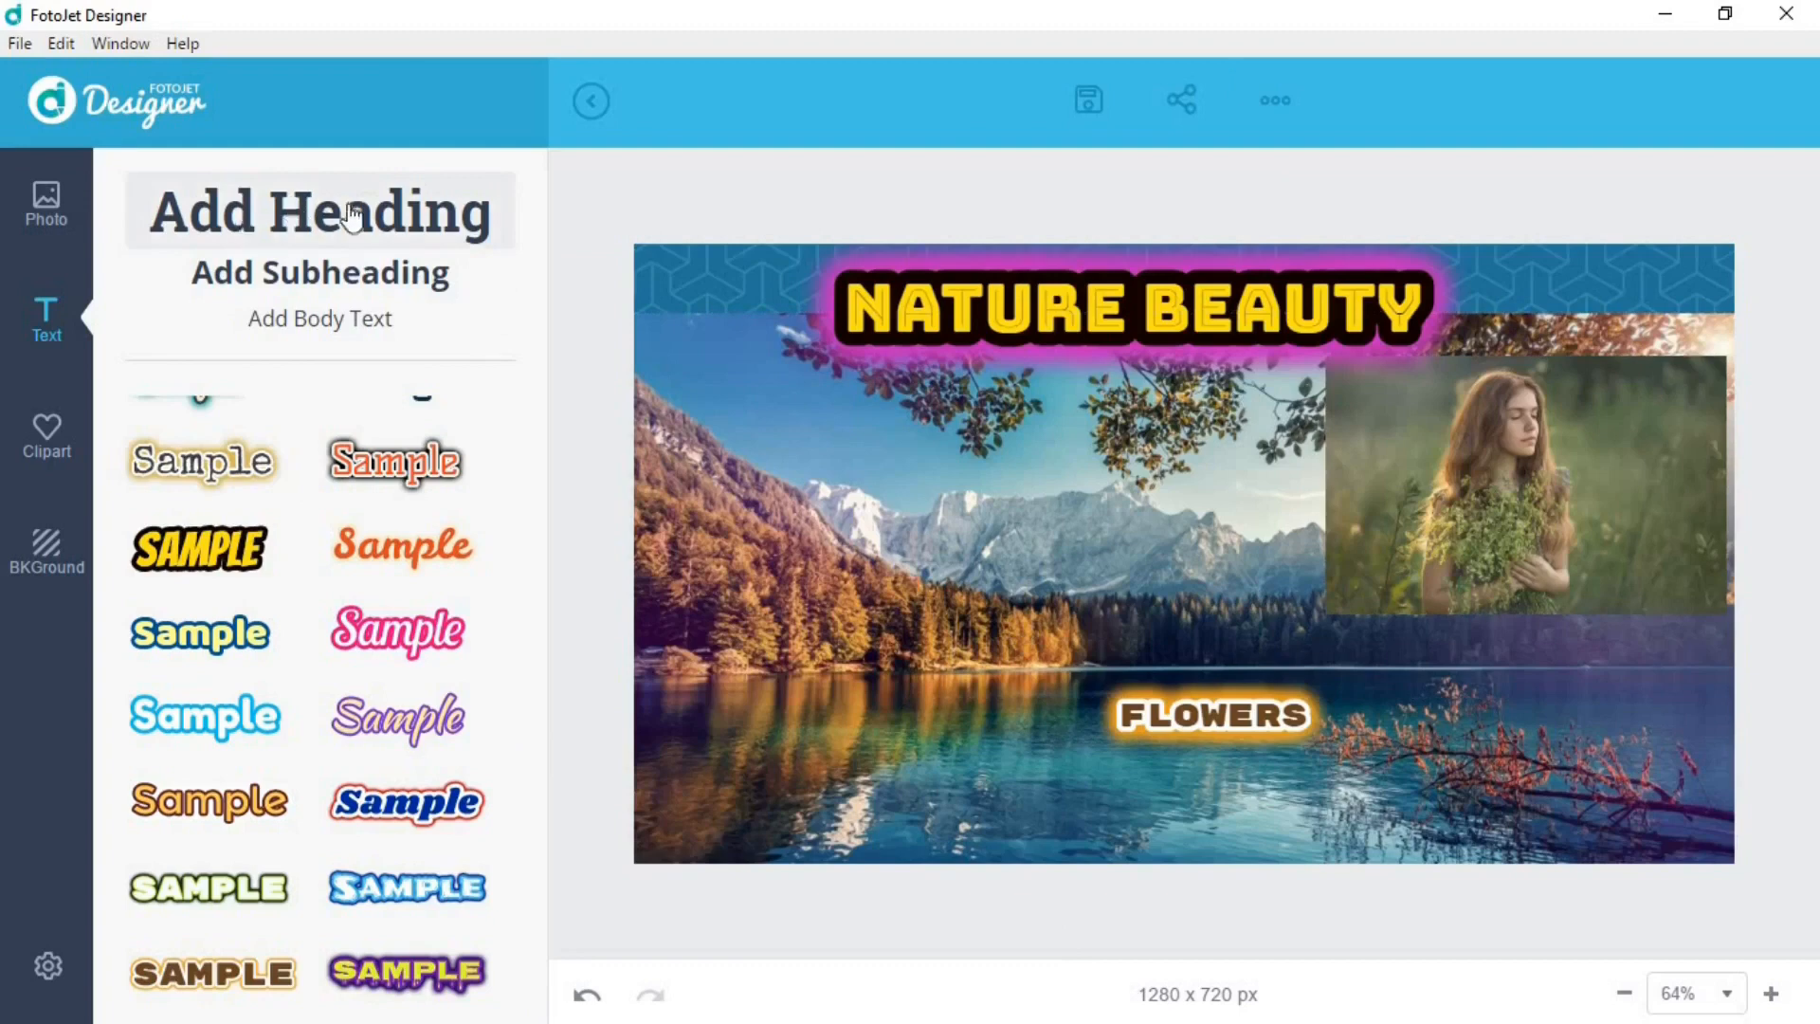
Add the red flower clipart from the Nature category, shrink it and place it near the lake photo's left edge, below the heading
click(47, 434)
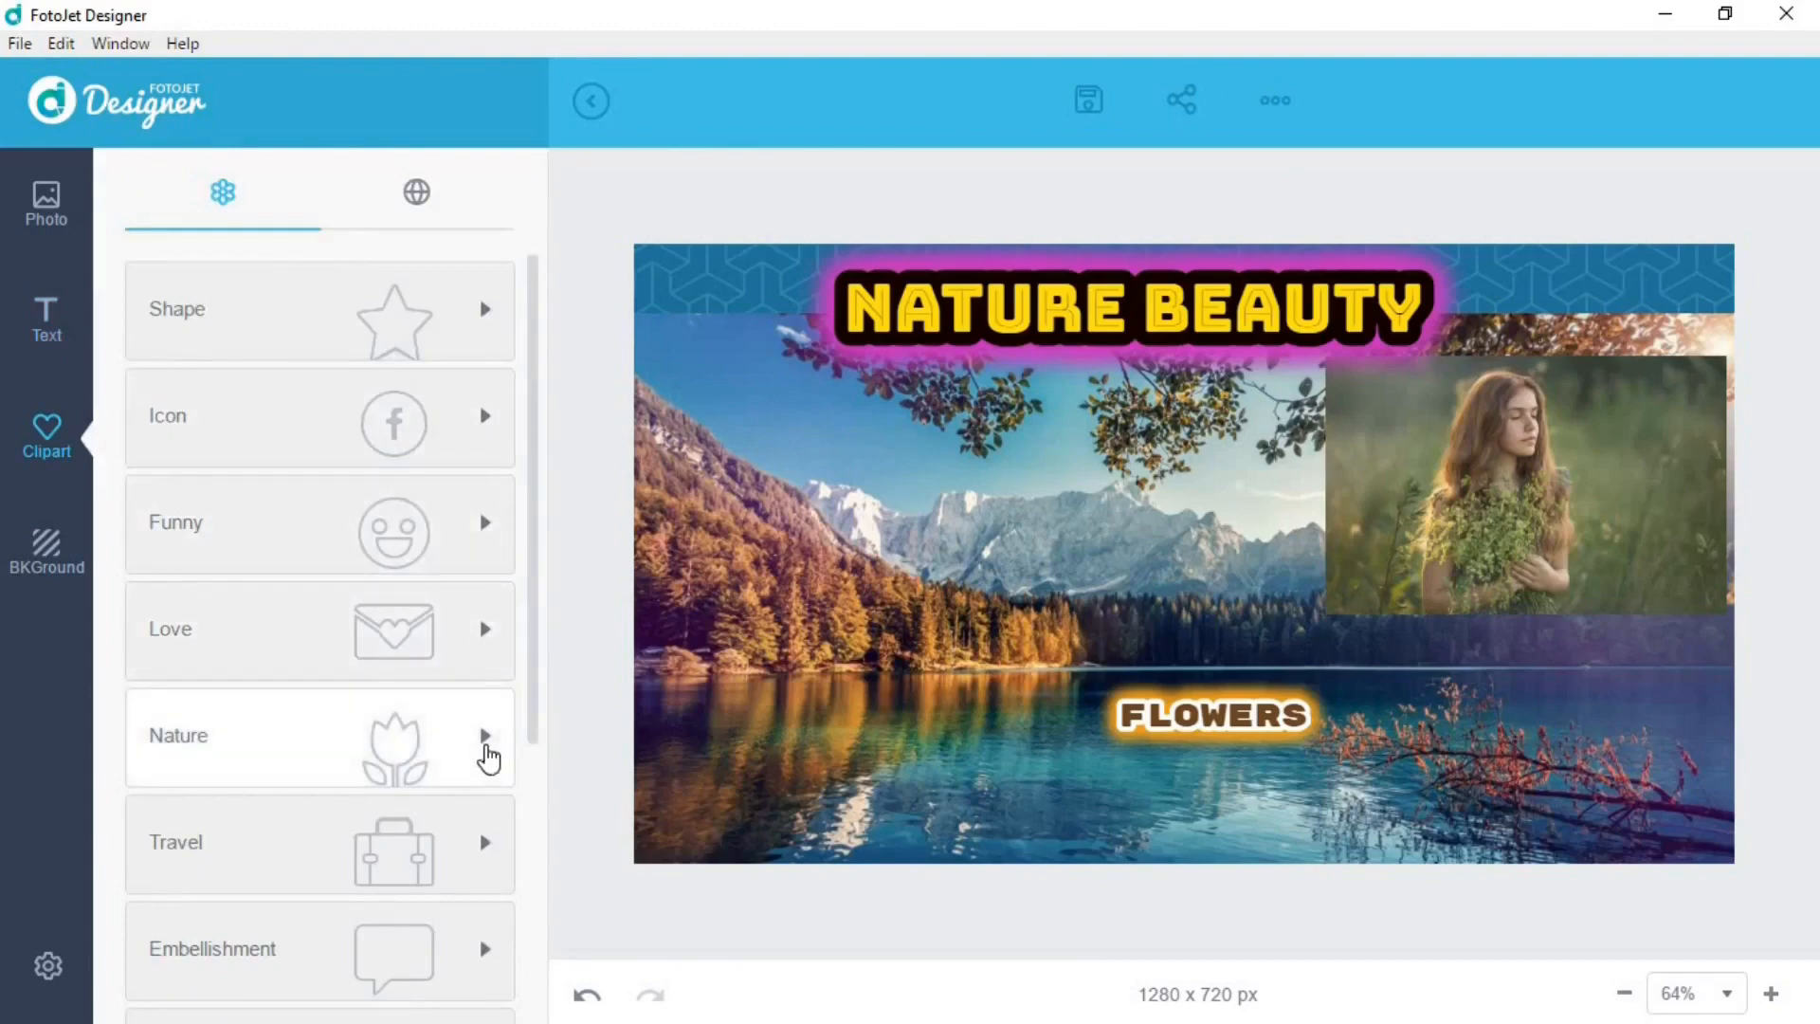
click(487, 749)
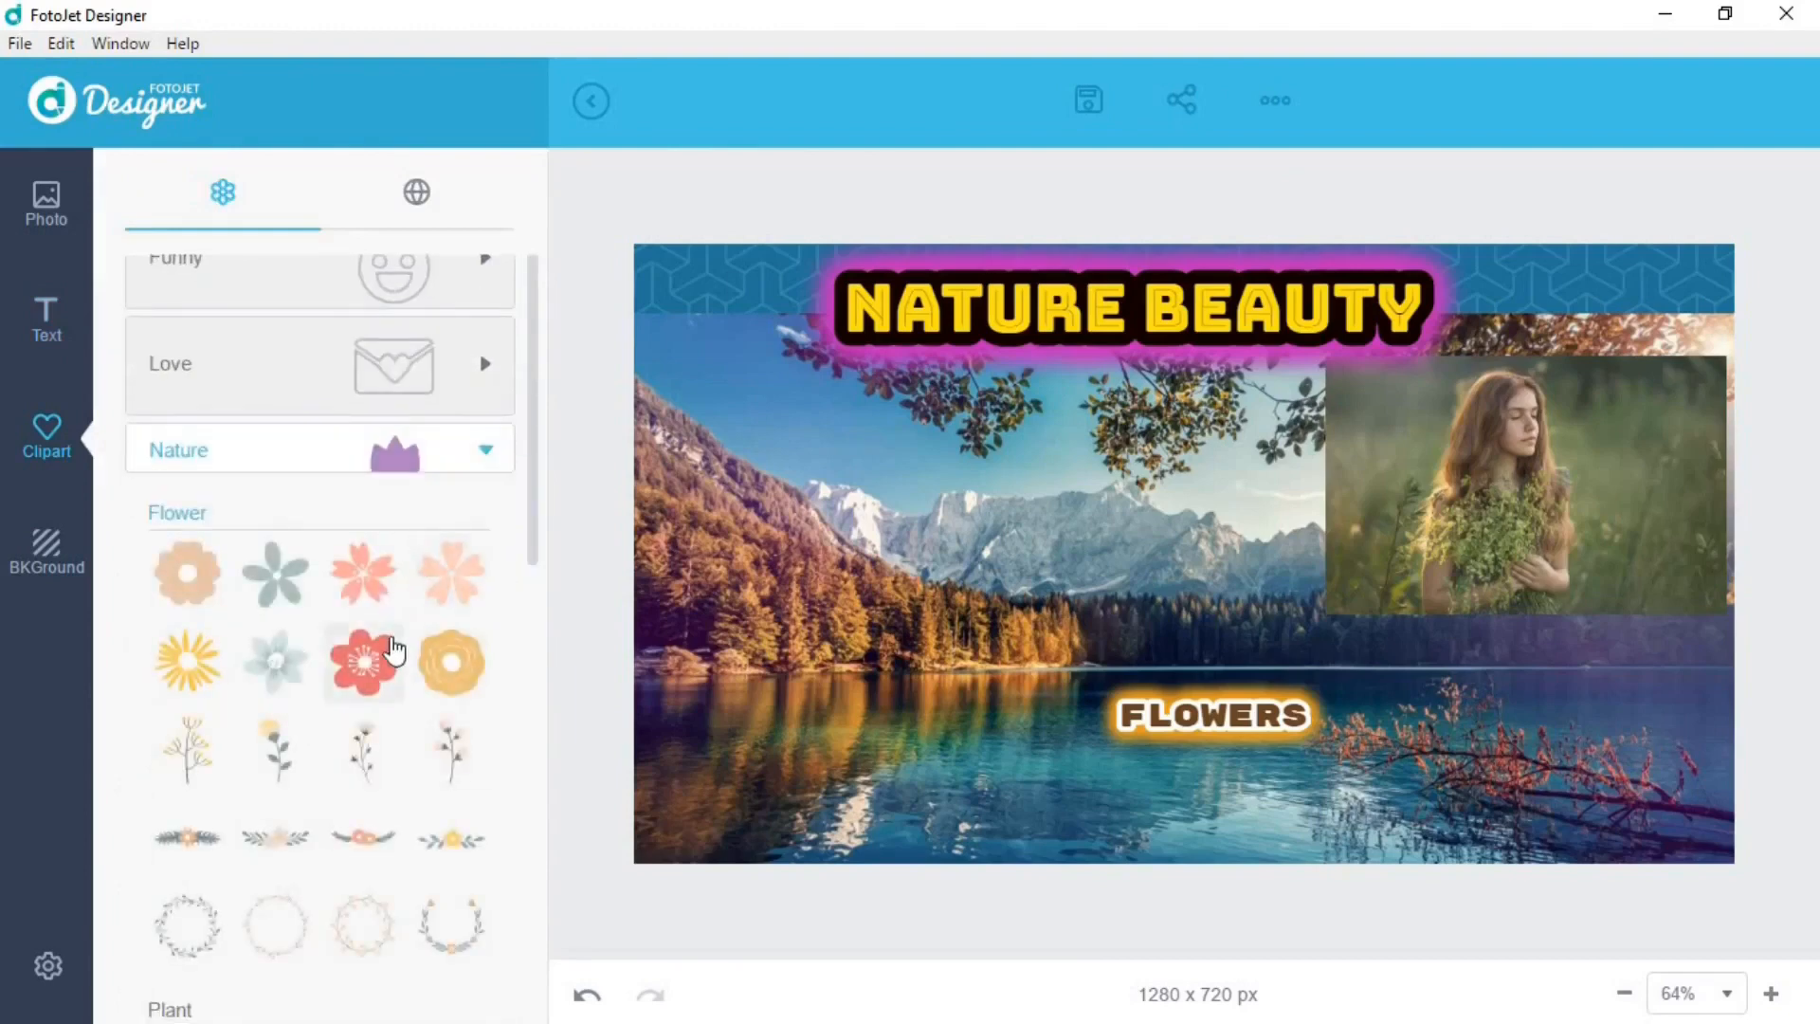
scroll(396, 650, down, 1)
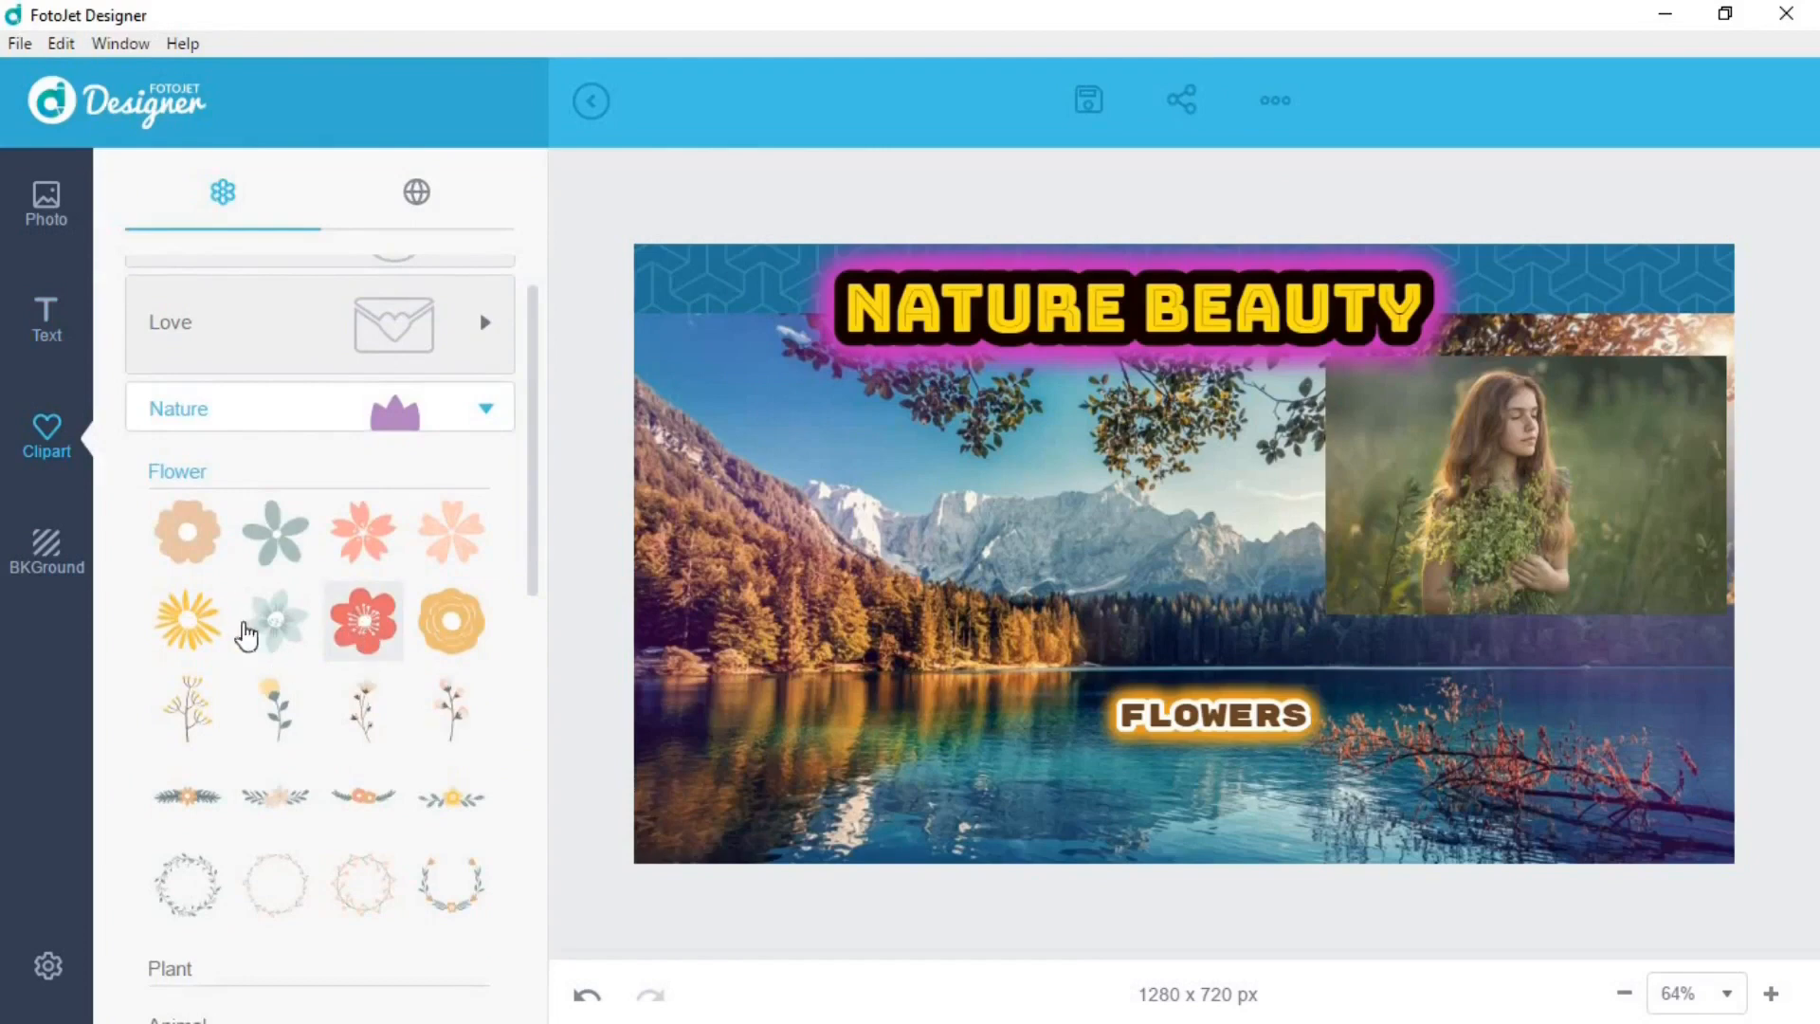
click(360, 634)
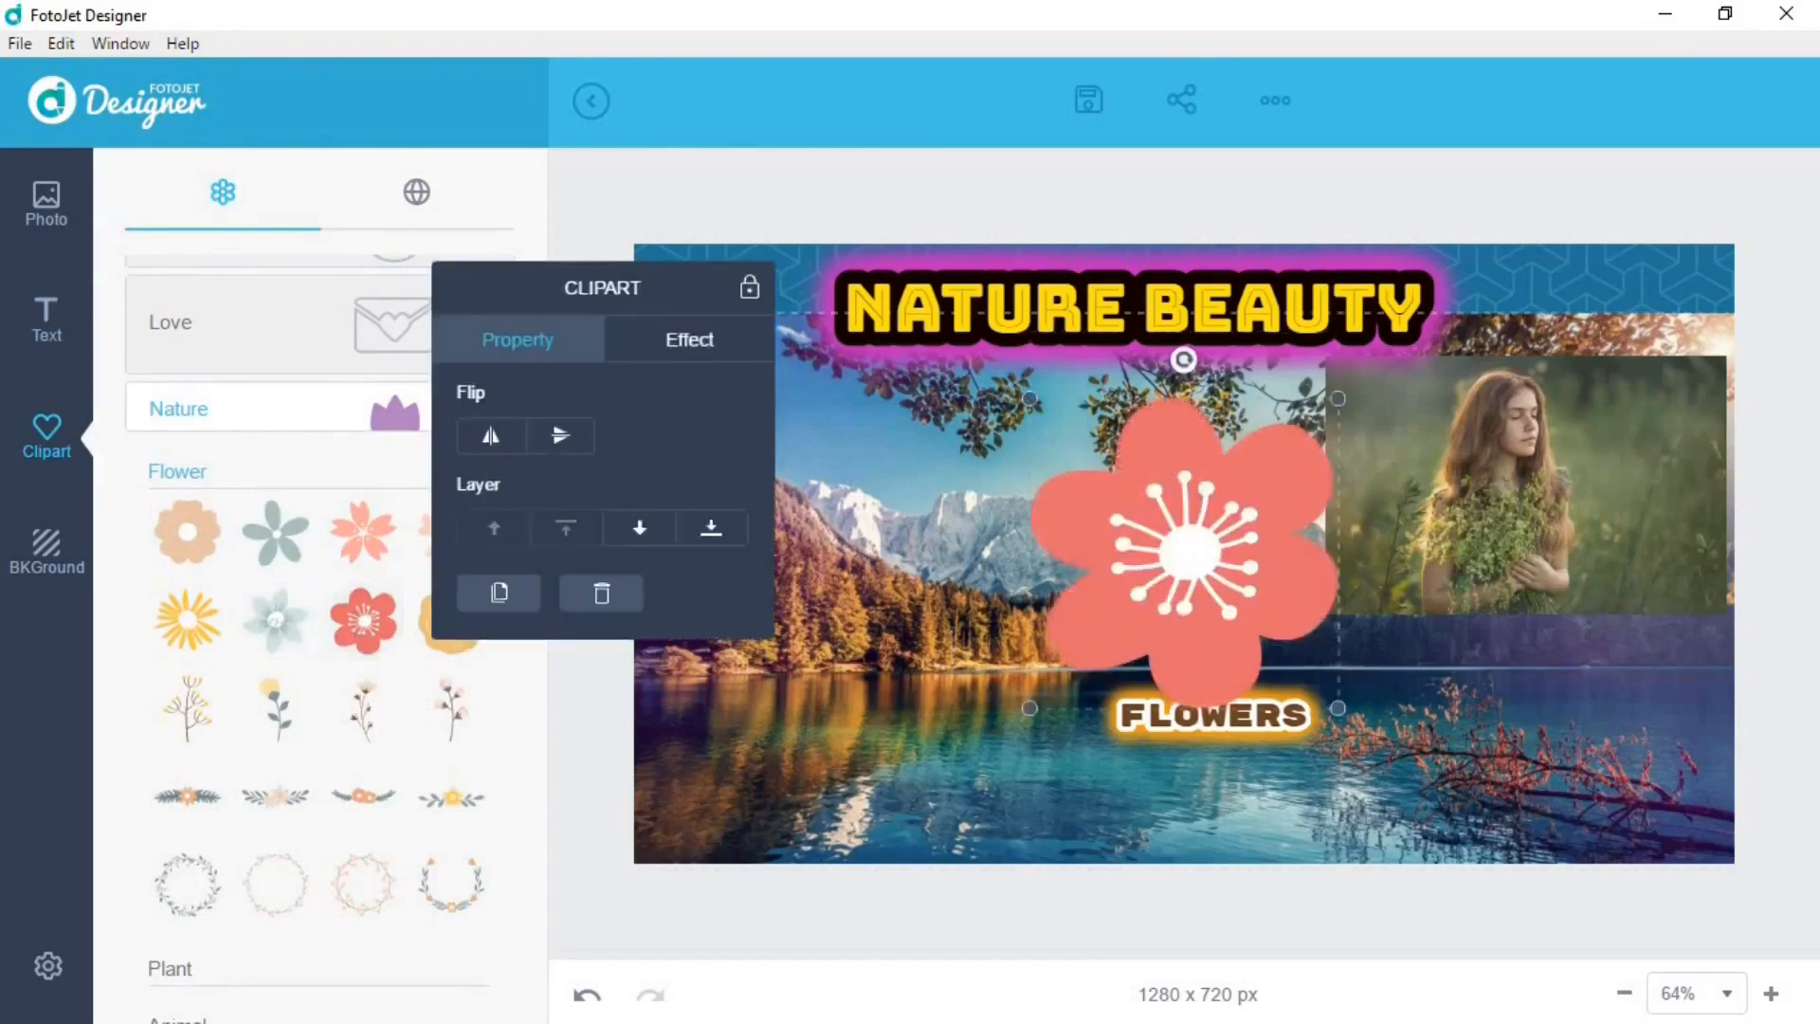
drag(1338, 709, 1214, 584)
drag(1031, 496, 680, 503)
click(1066, 920)
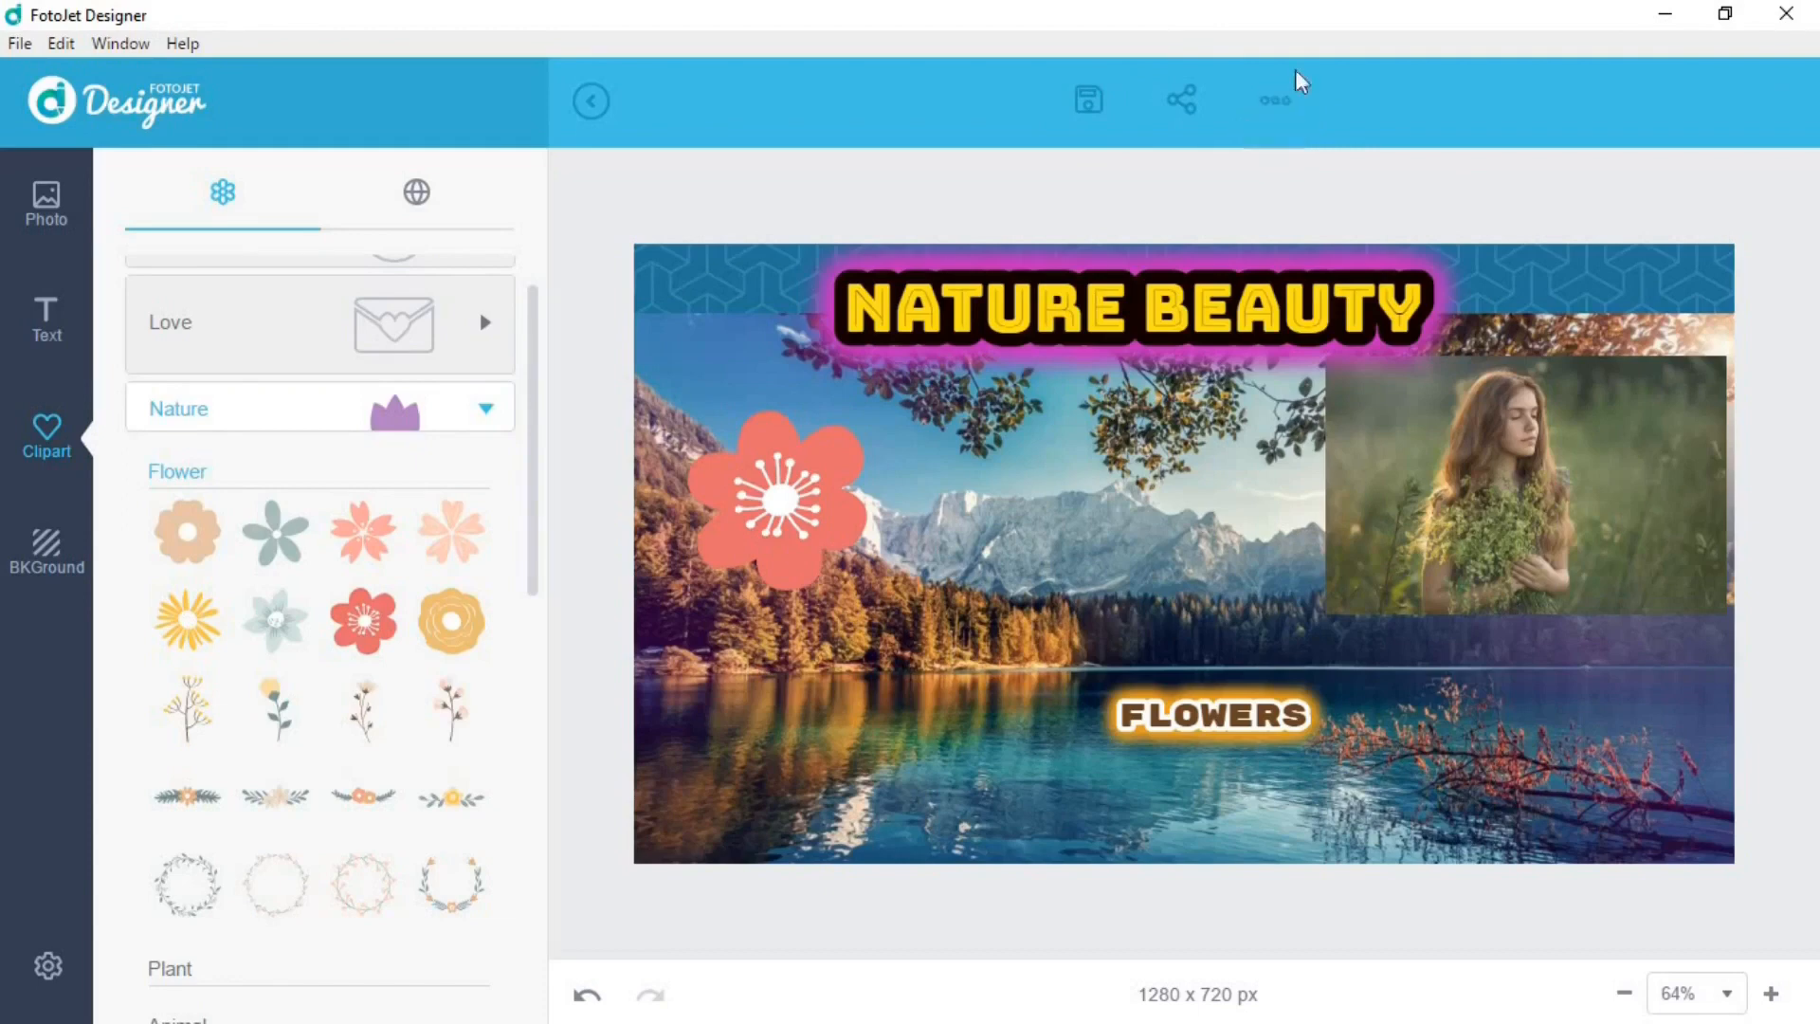
Save the project in the Downloads folder under the file name "nature beauty"
click(1275, 100)
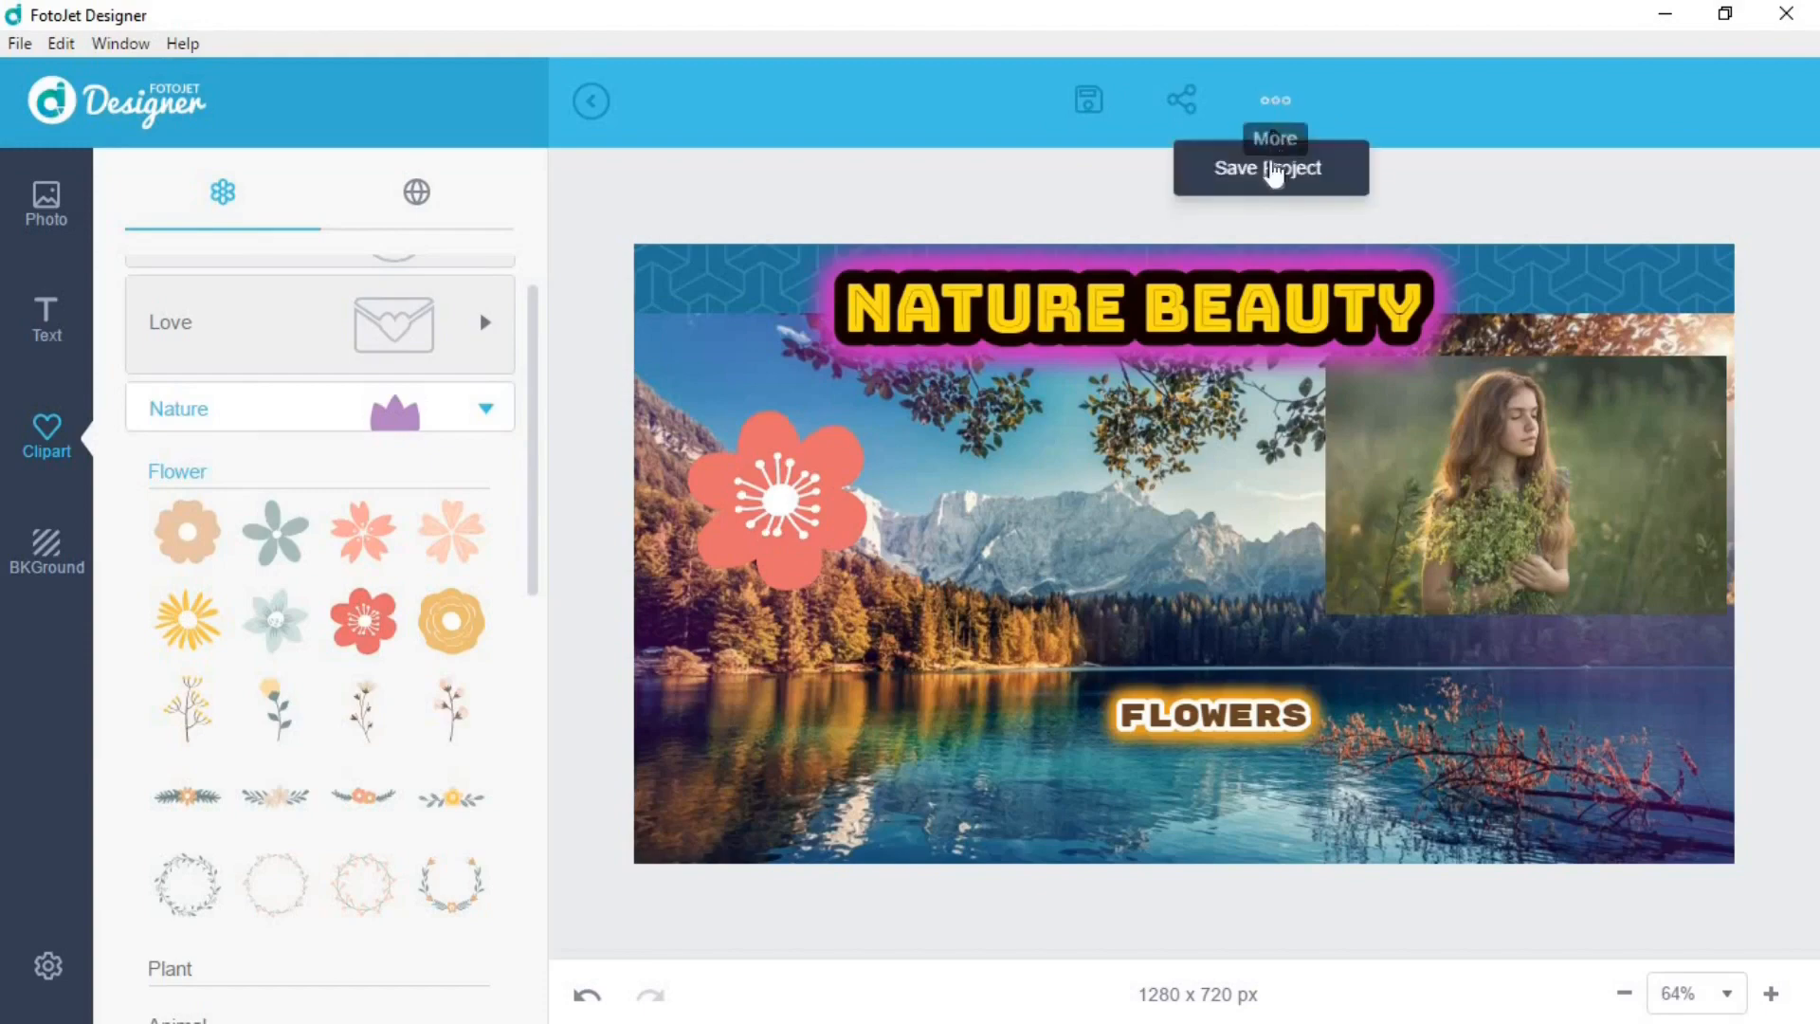
click(1270, 172)
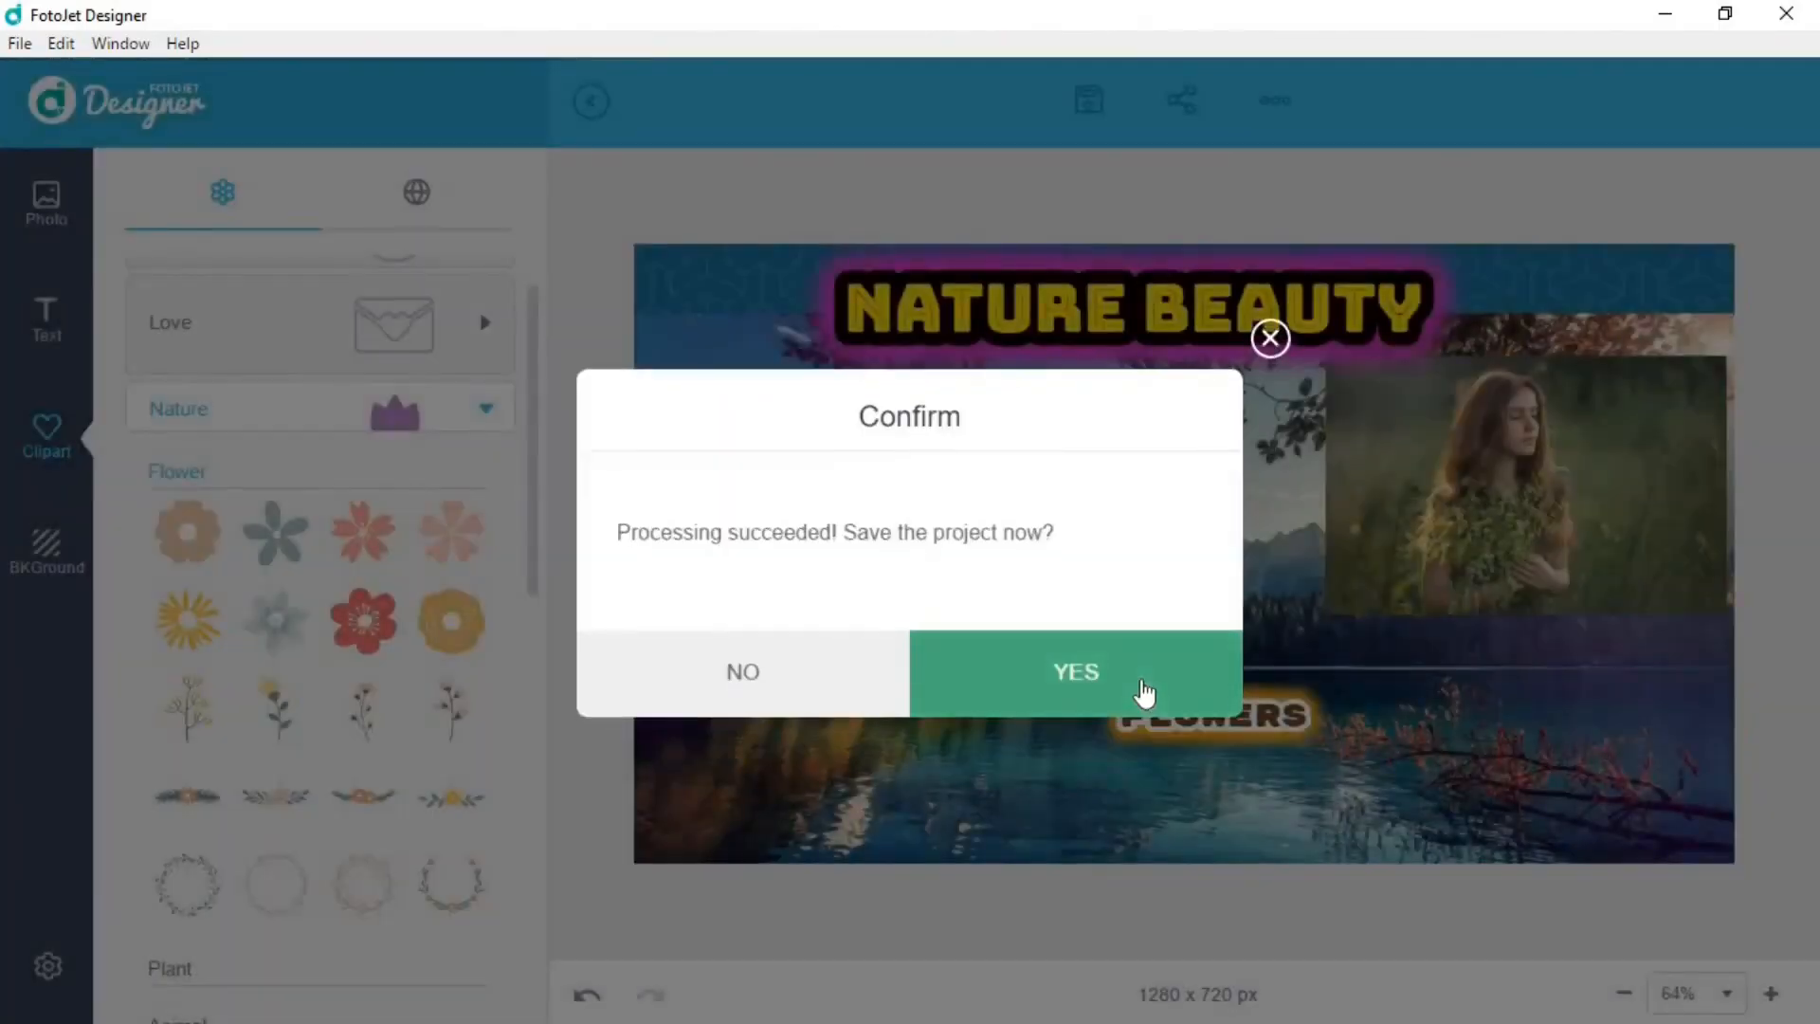
click(1147, 698)
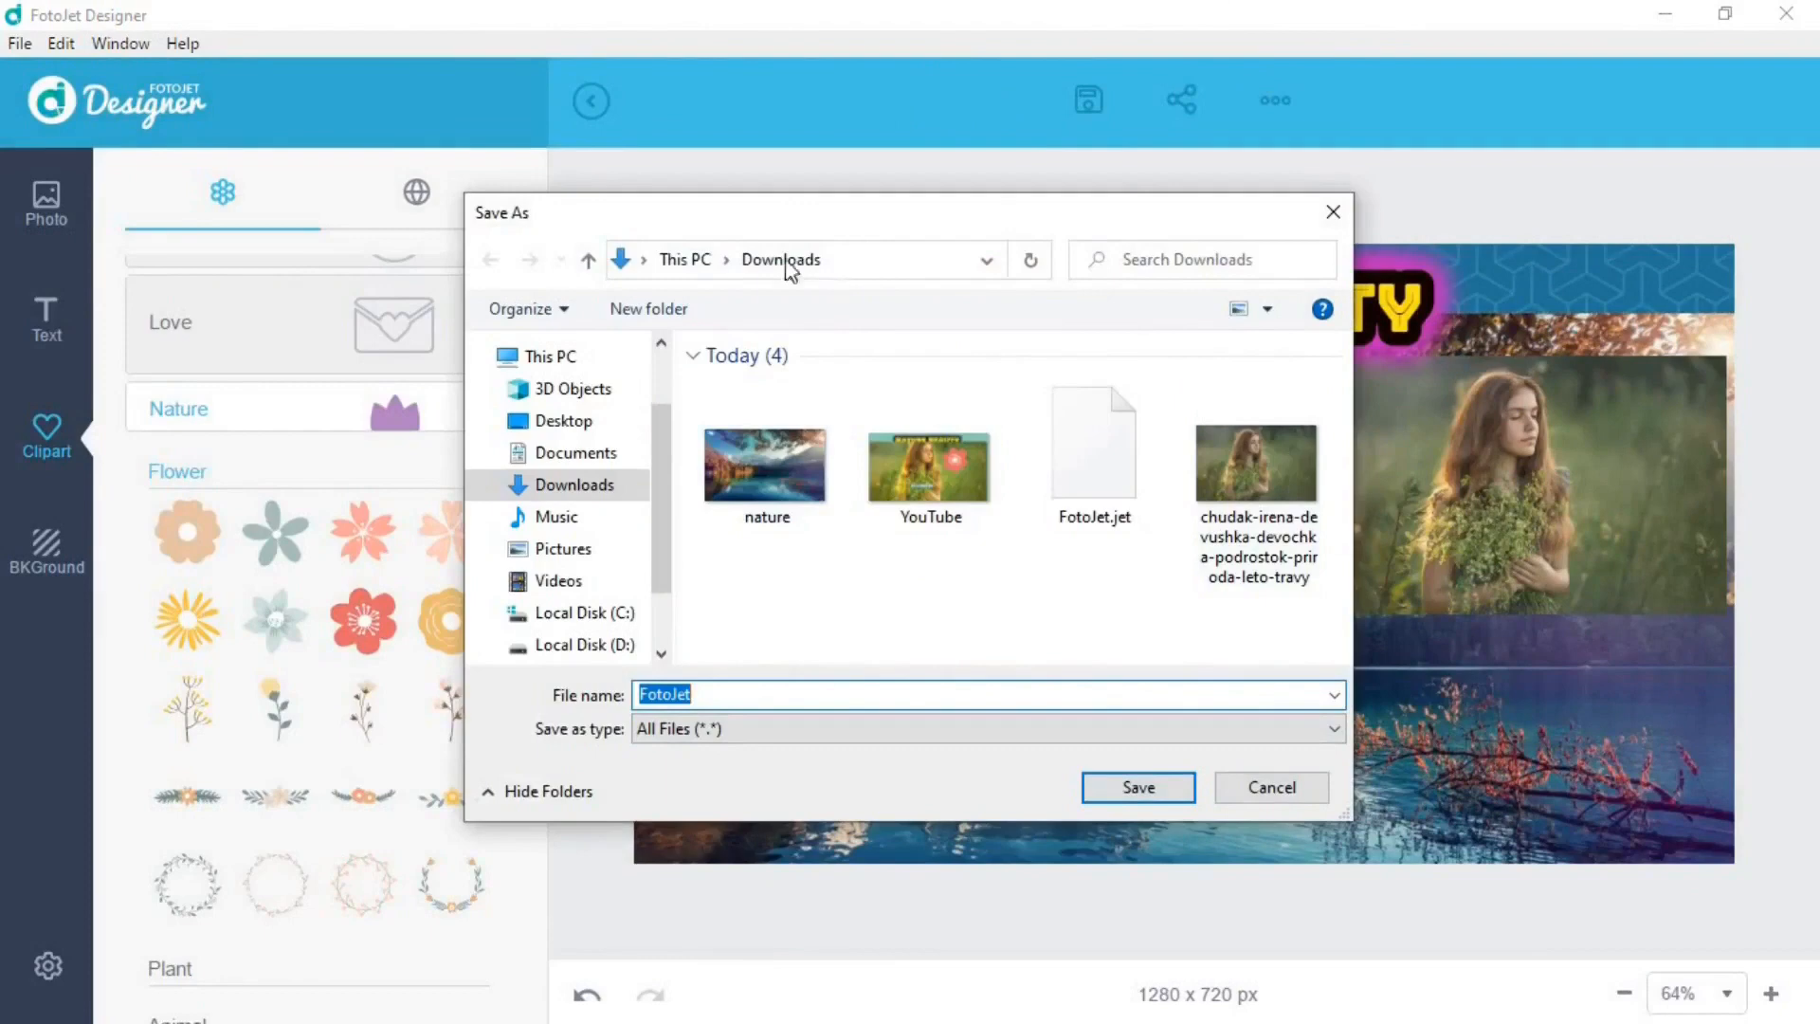
drag(692, 695, 633, 700)
text(nat)
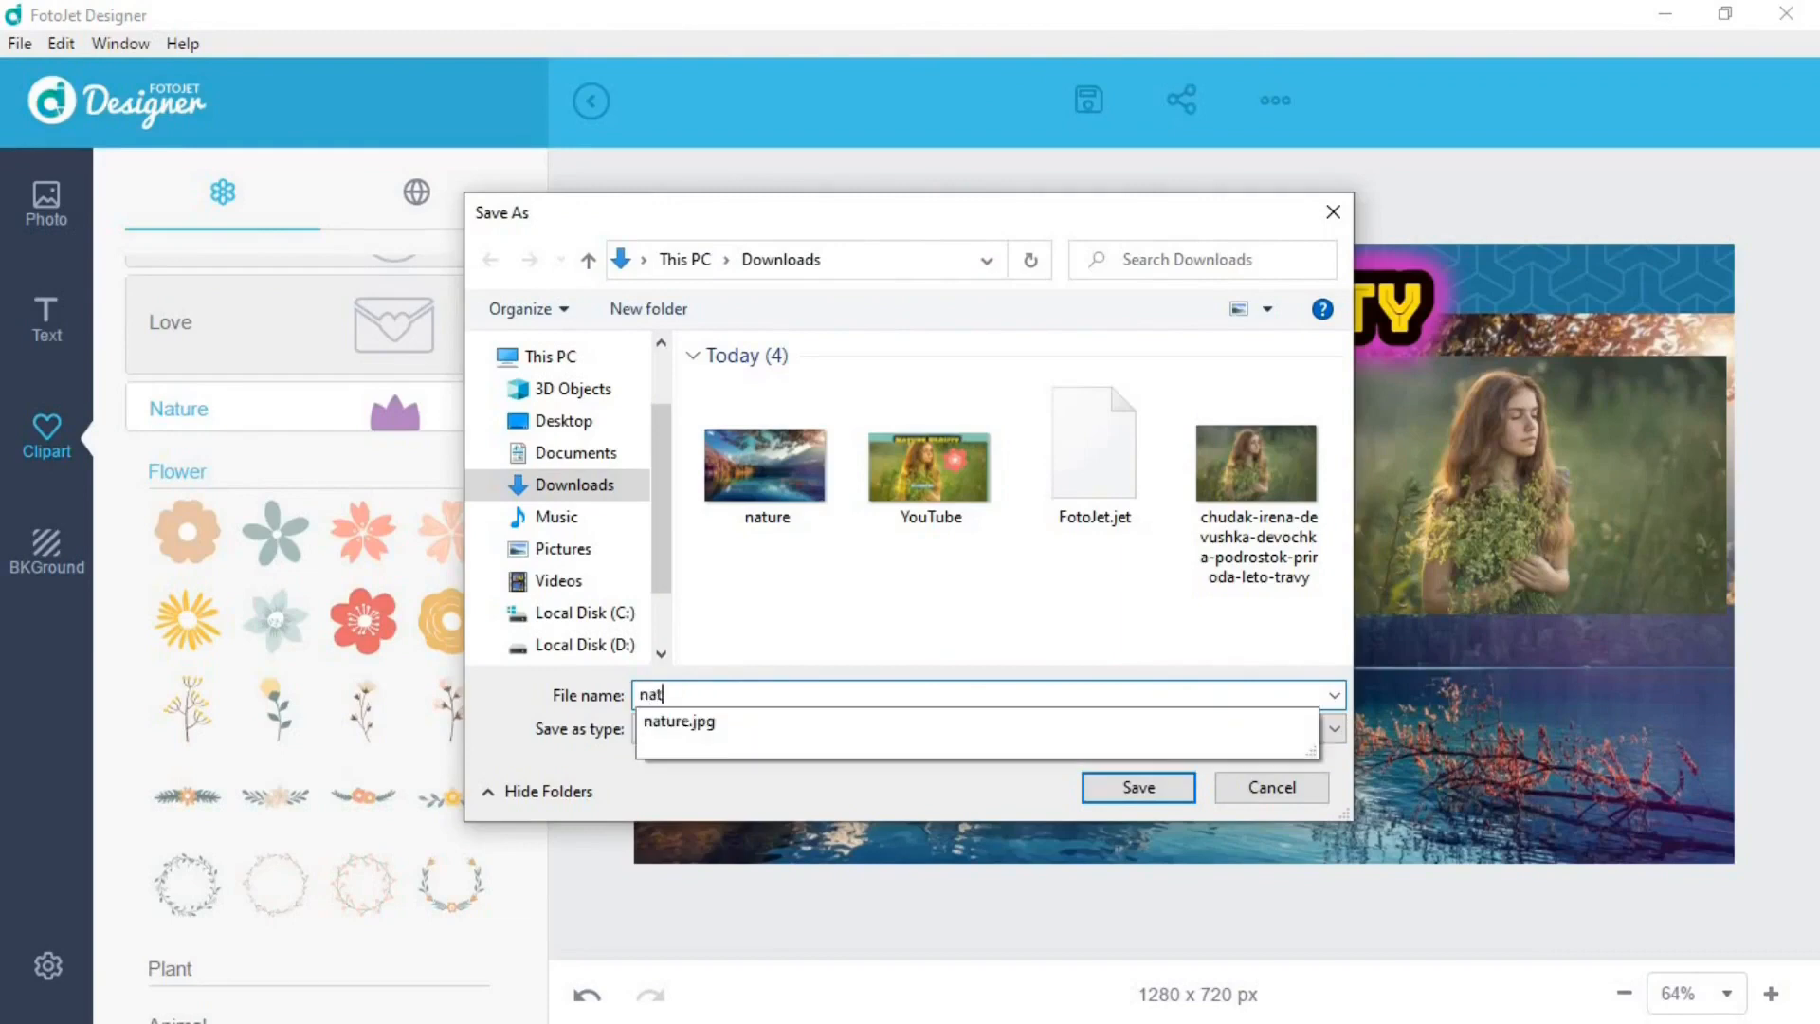
text(ure beauty)
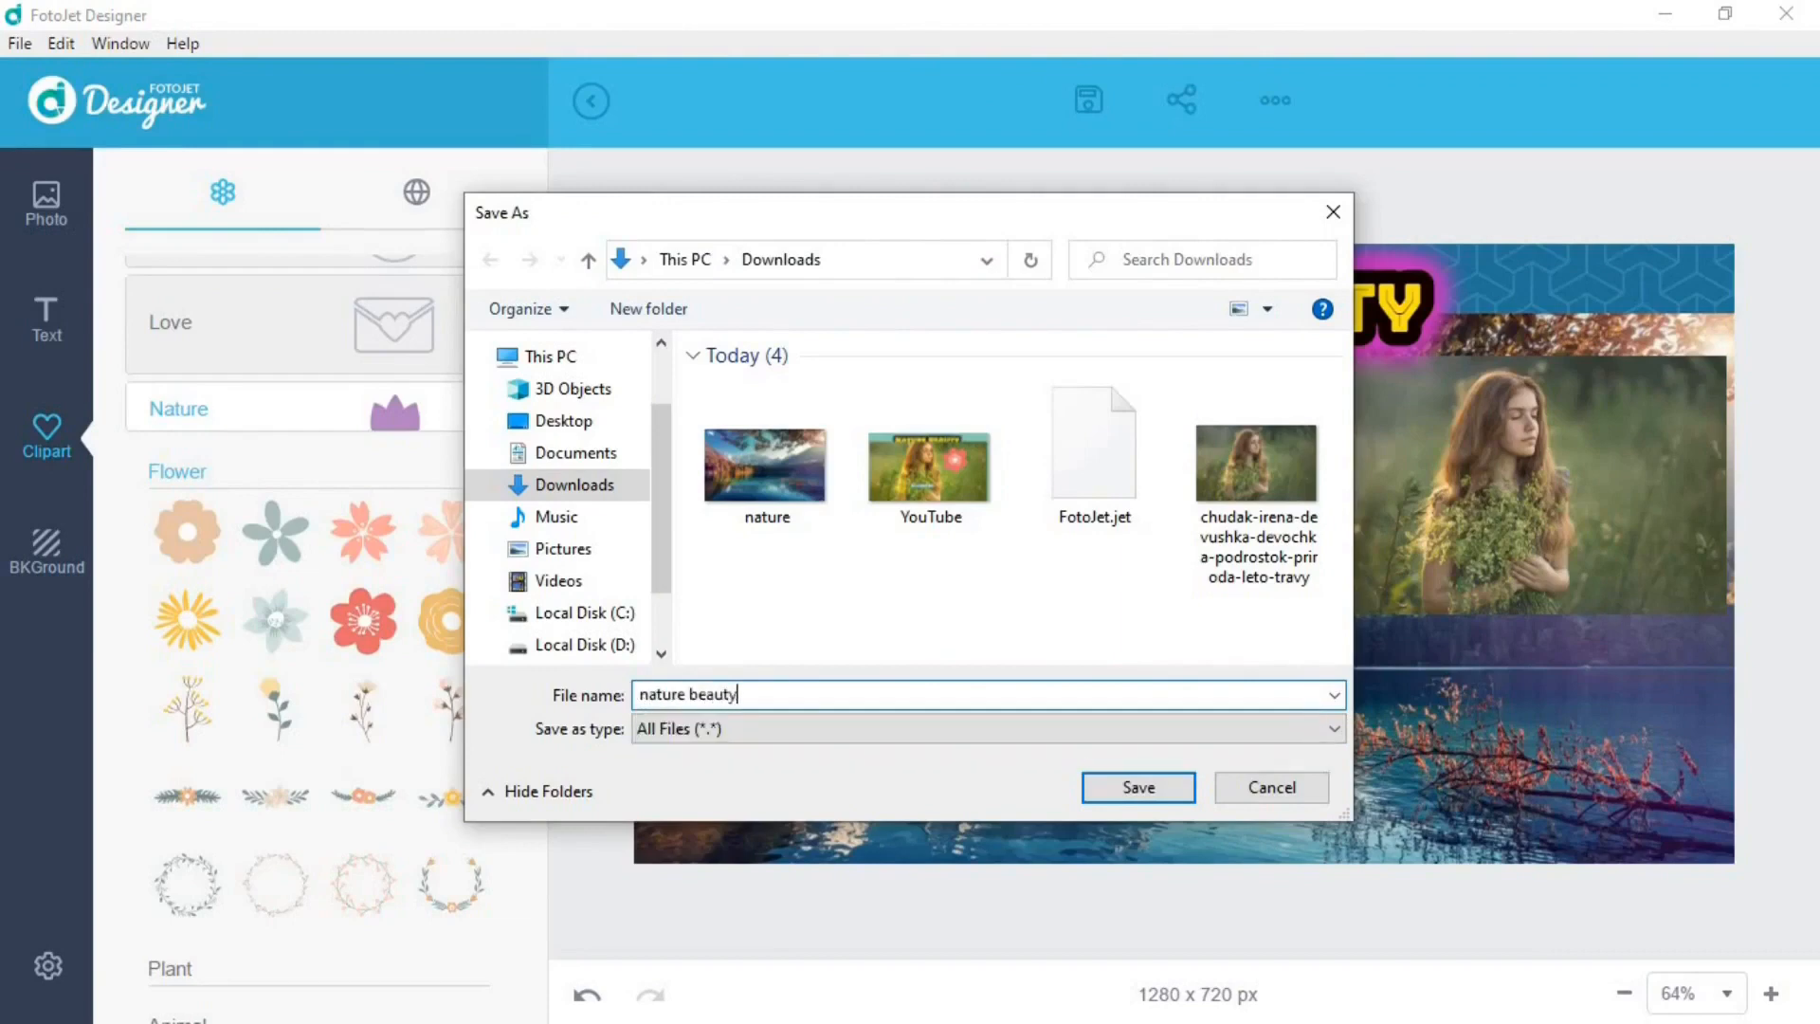
click(1137, 800)
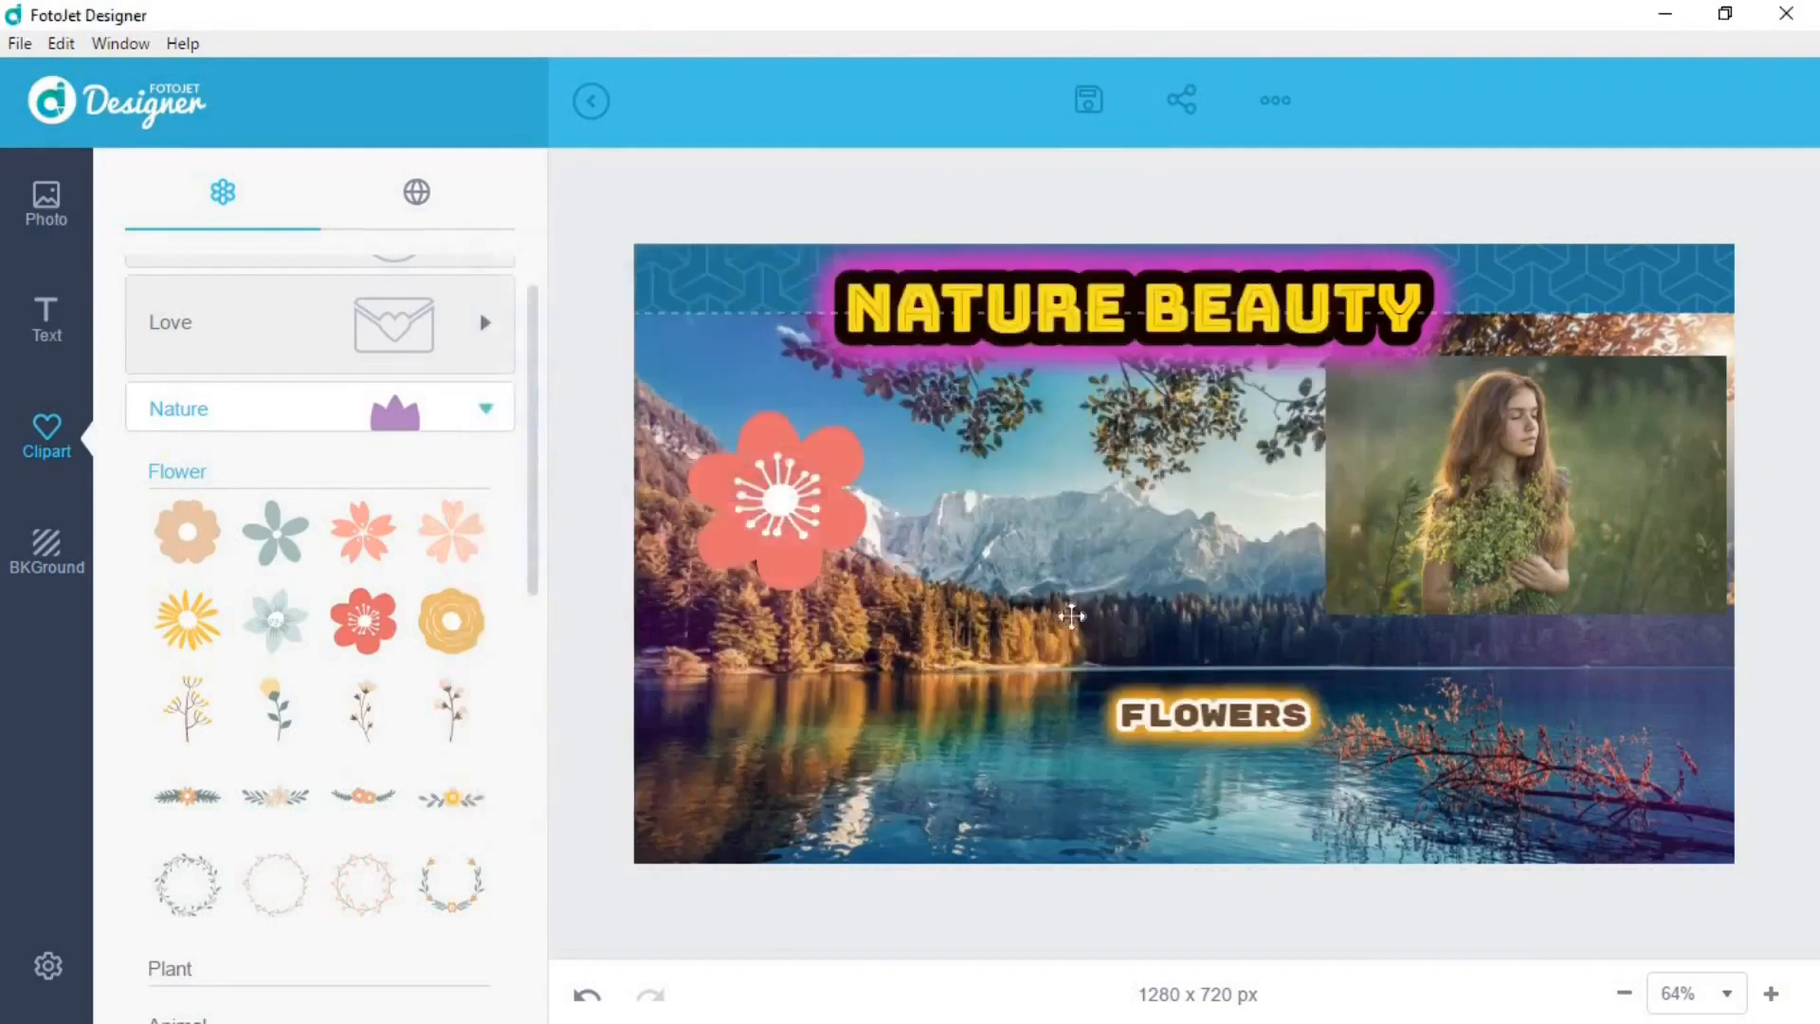
Export the design as a JPG image named "nature beauty" to the Downloads folder, and return to the template start page
click(1090, 112)
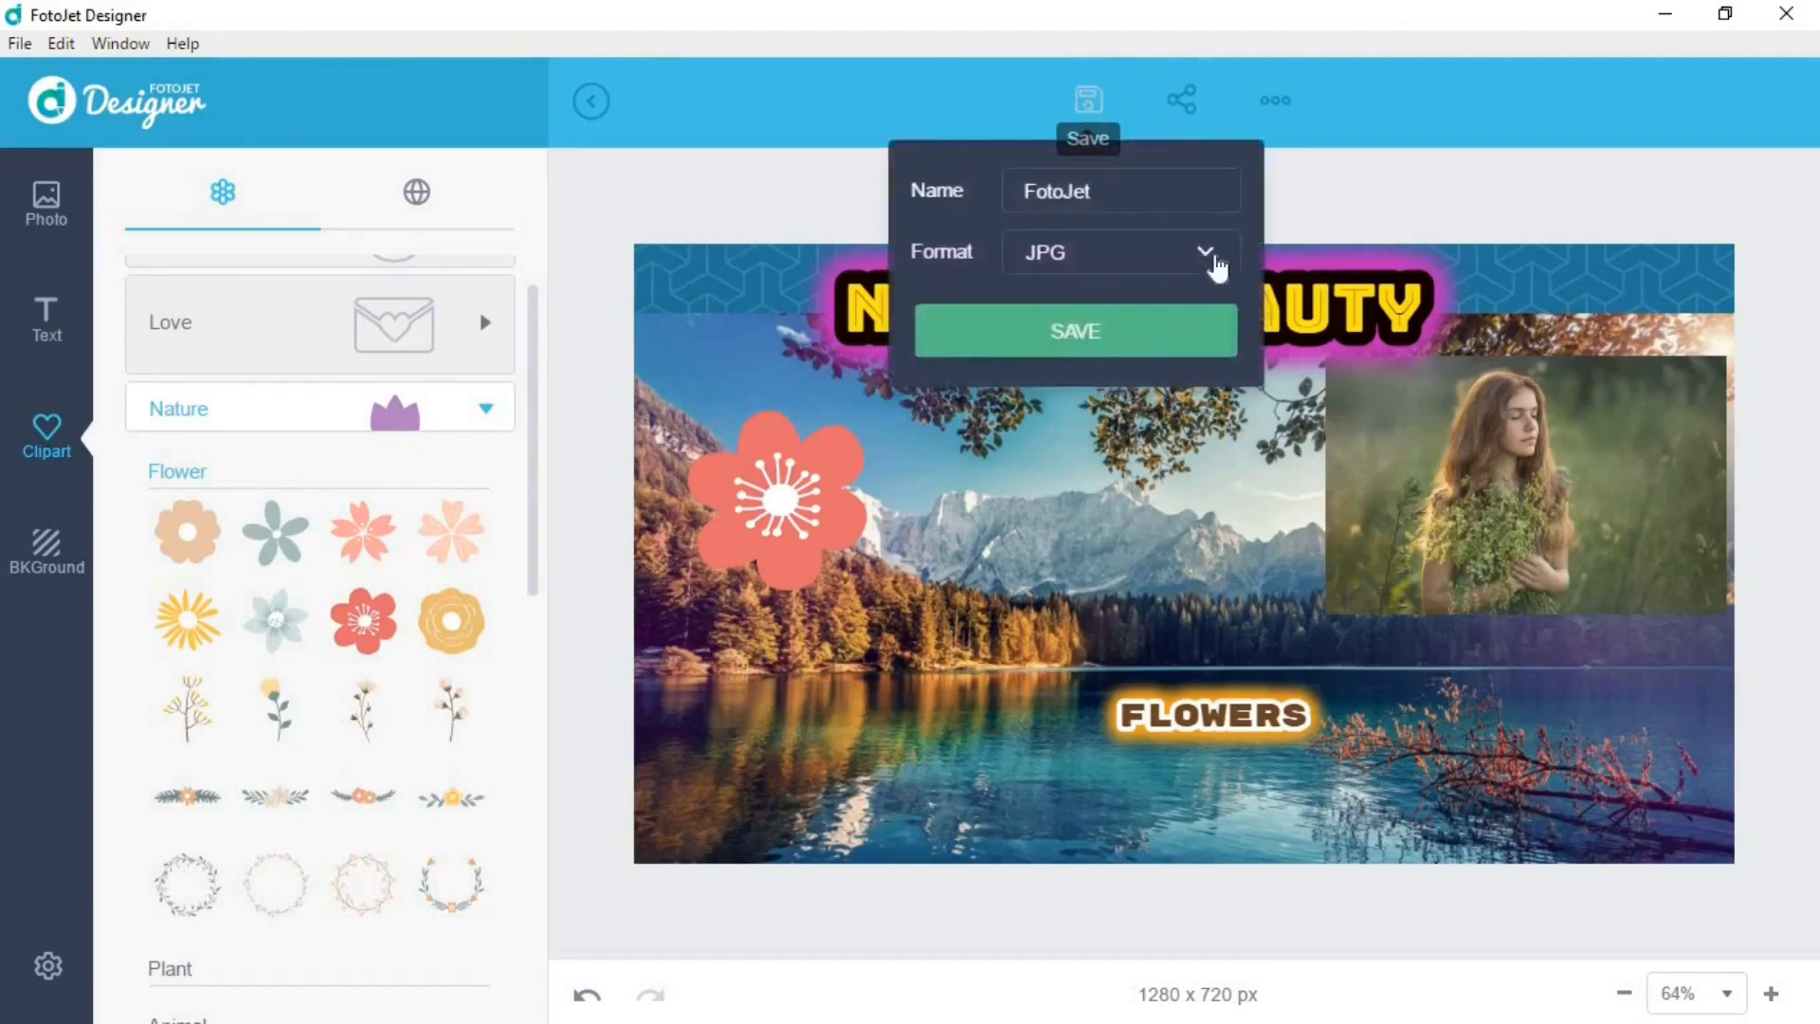
click(1205, 254)
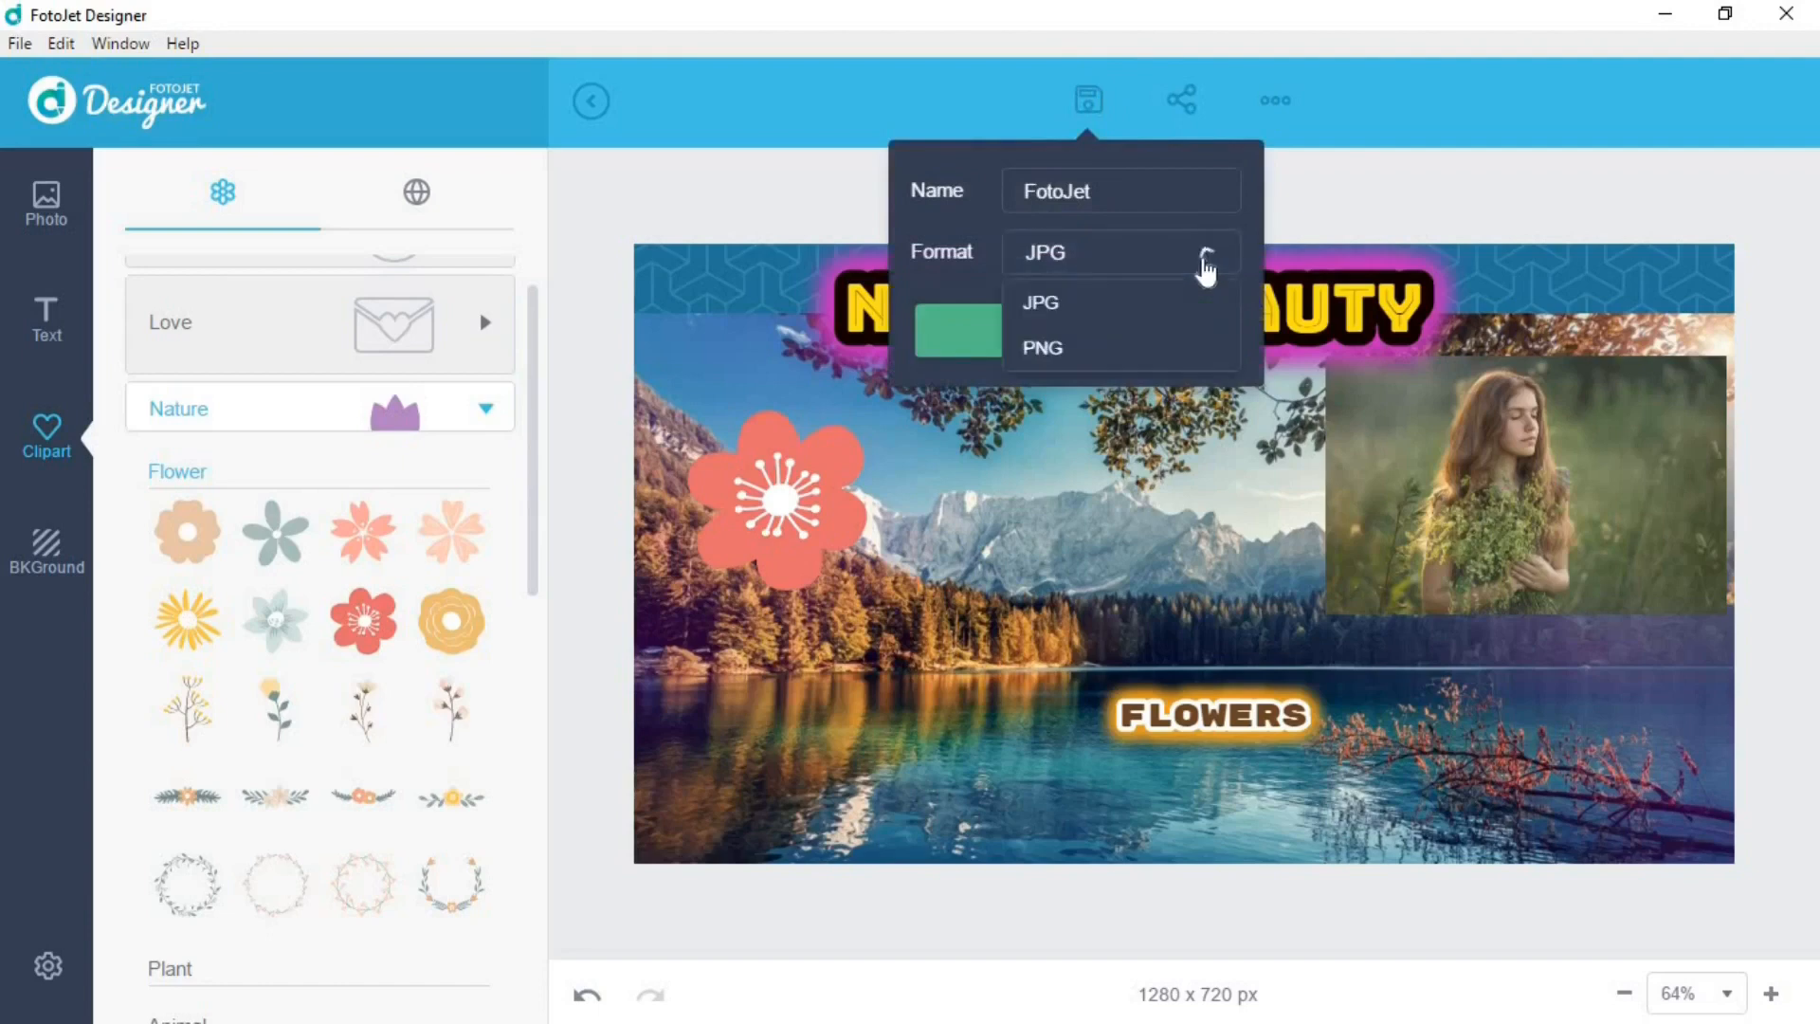
click(1129, 304)
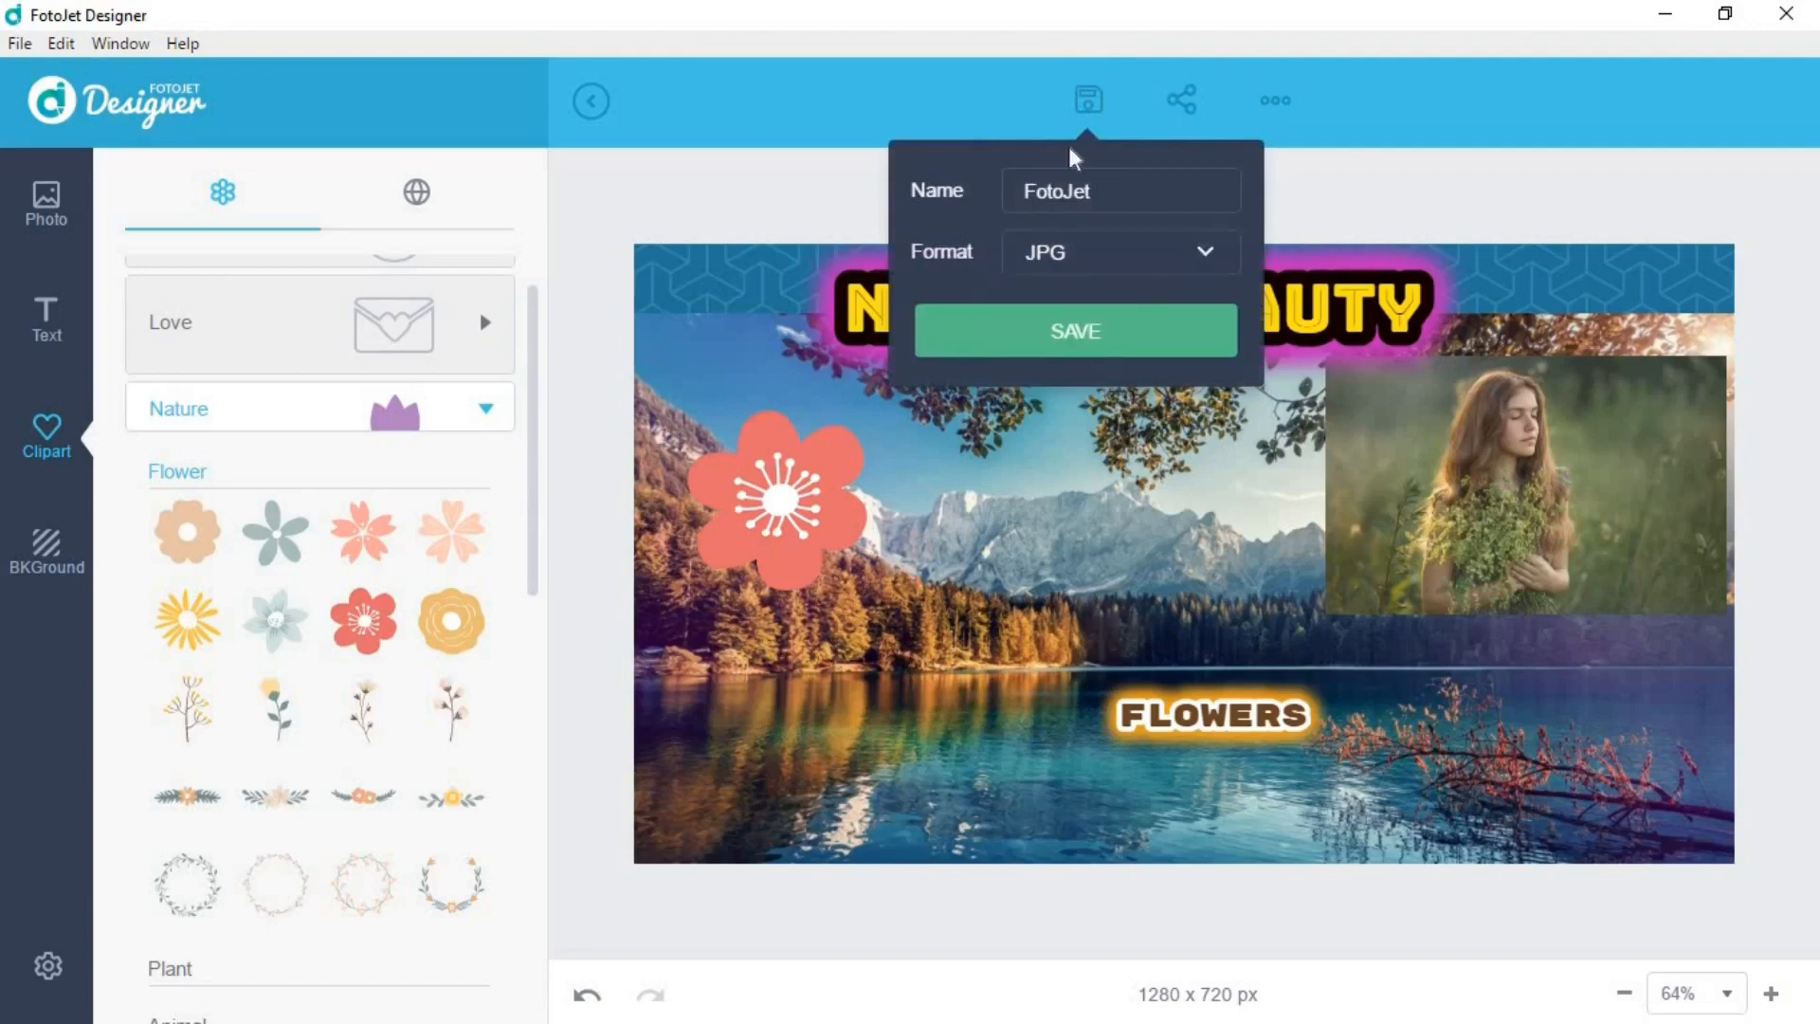
click(1139, 341)
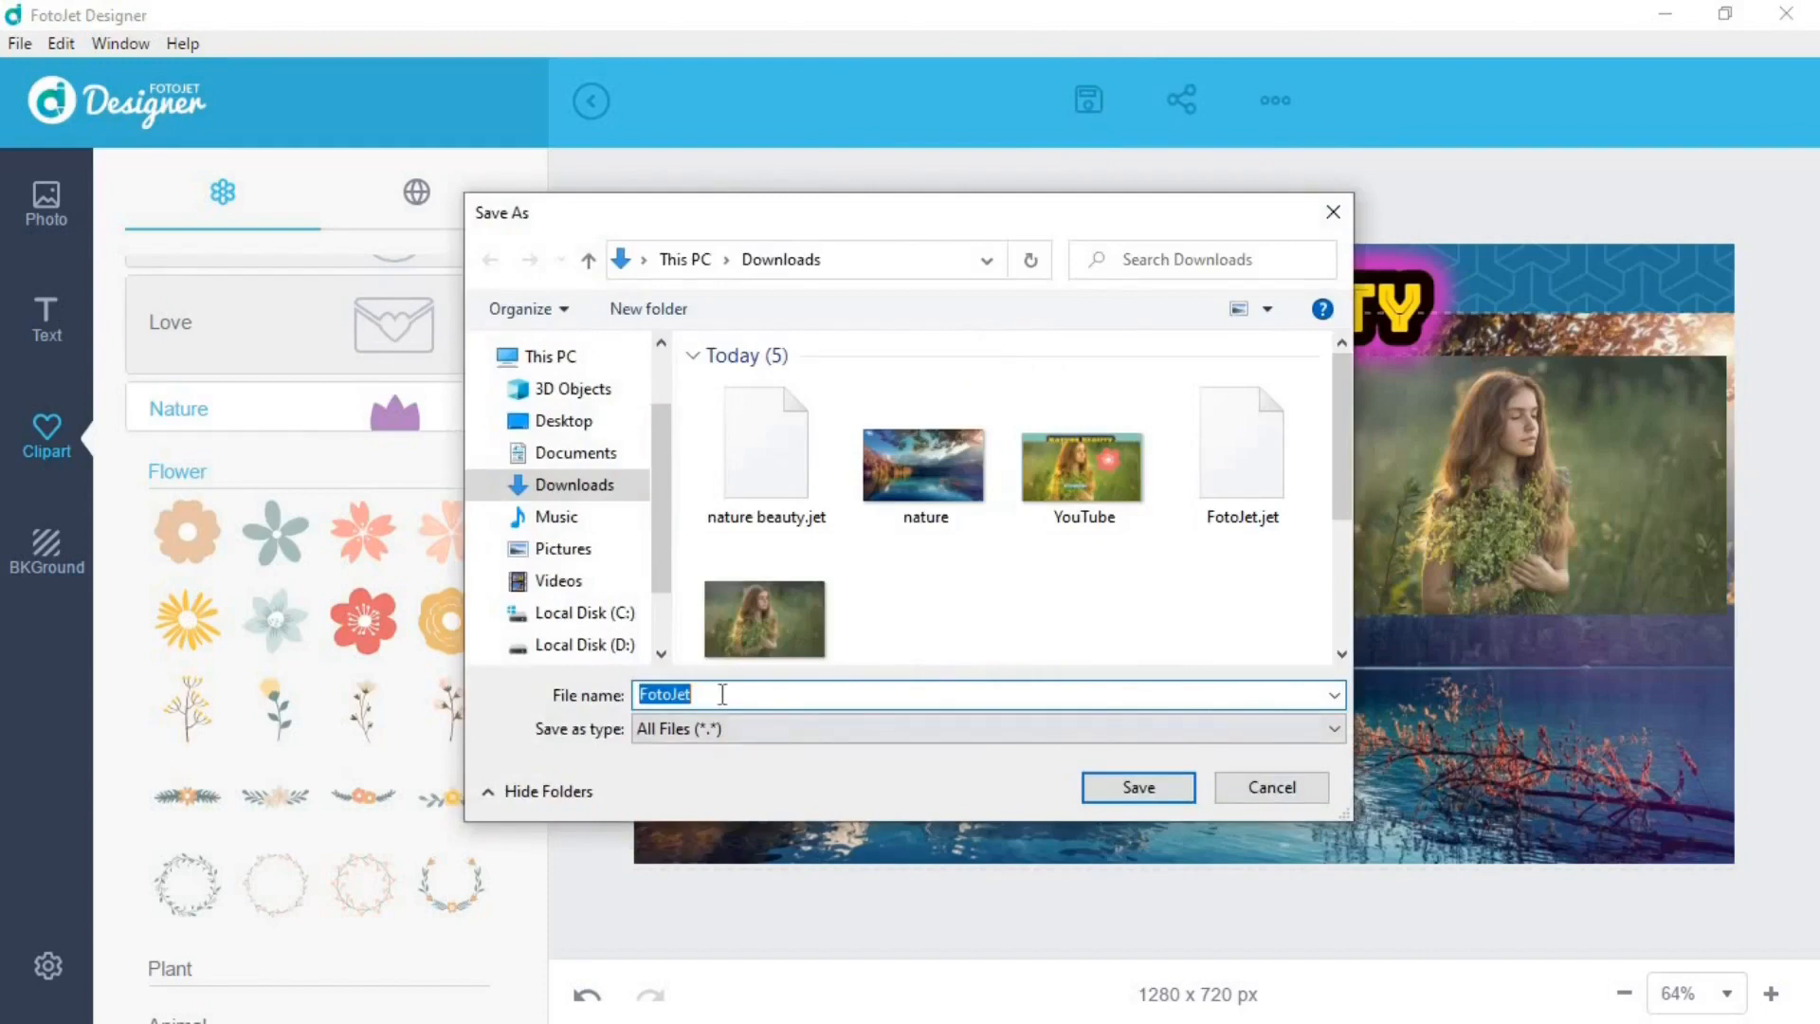
key(BackSpace)
text(nature beauty)
click(1162, 792)
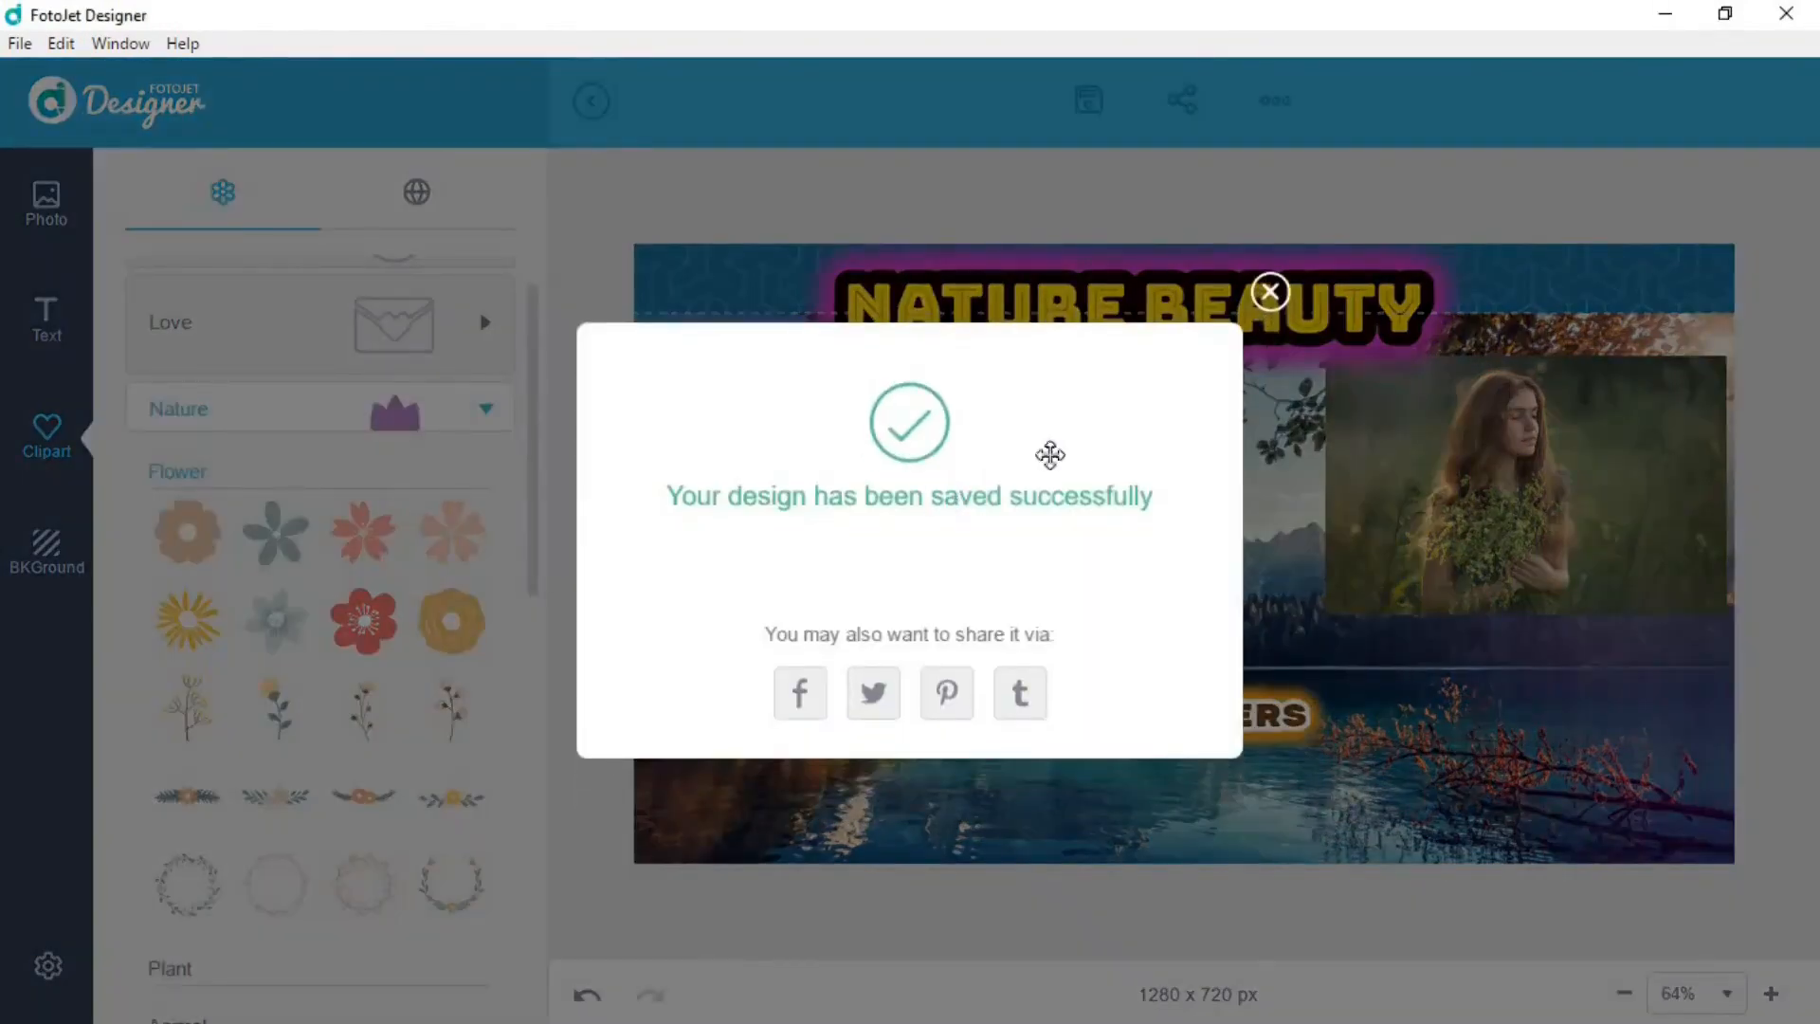
click(1270, 291)
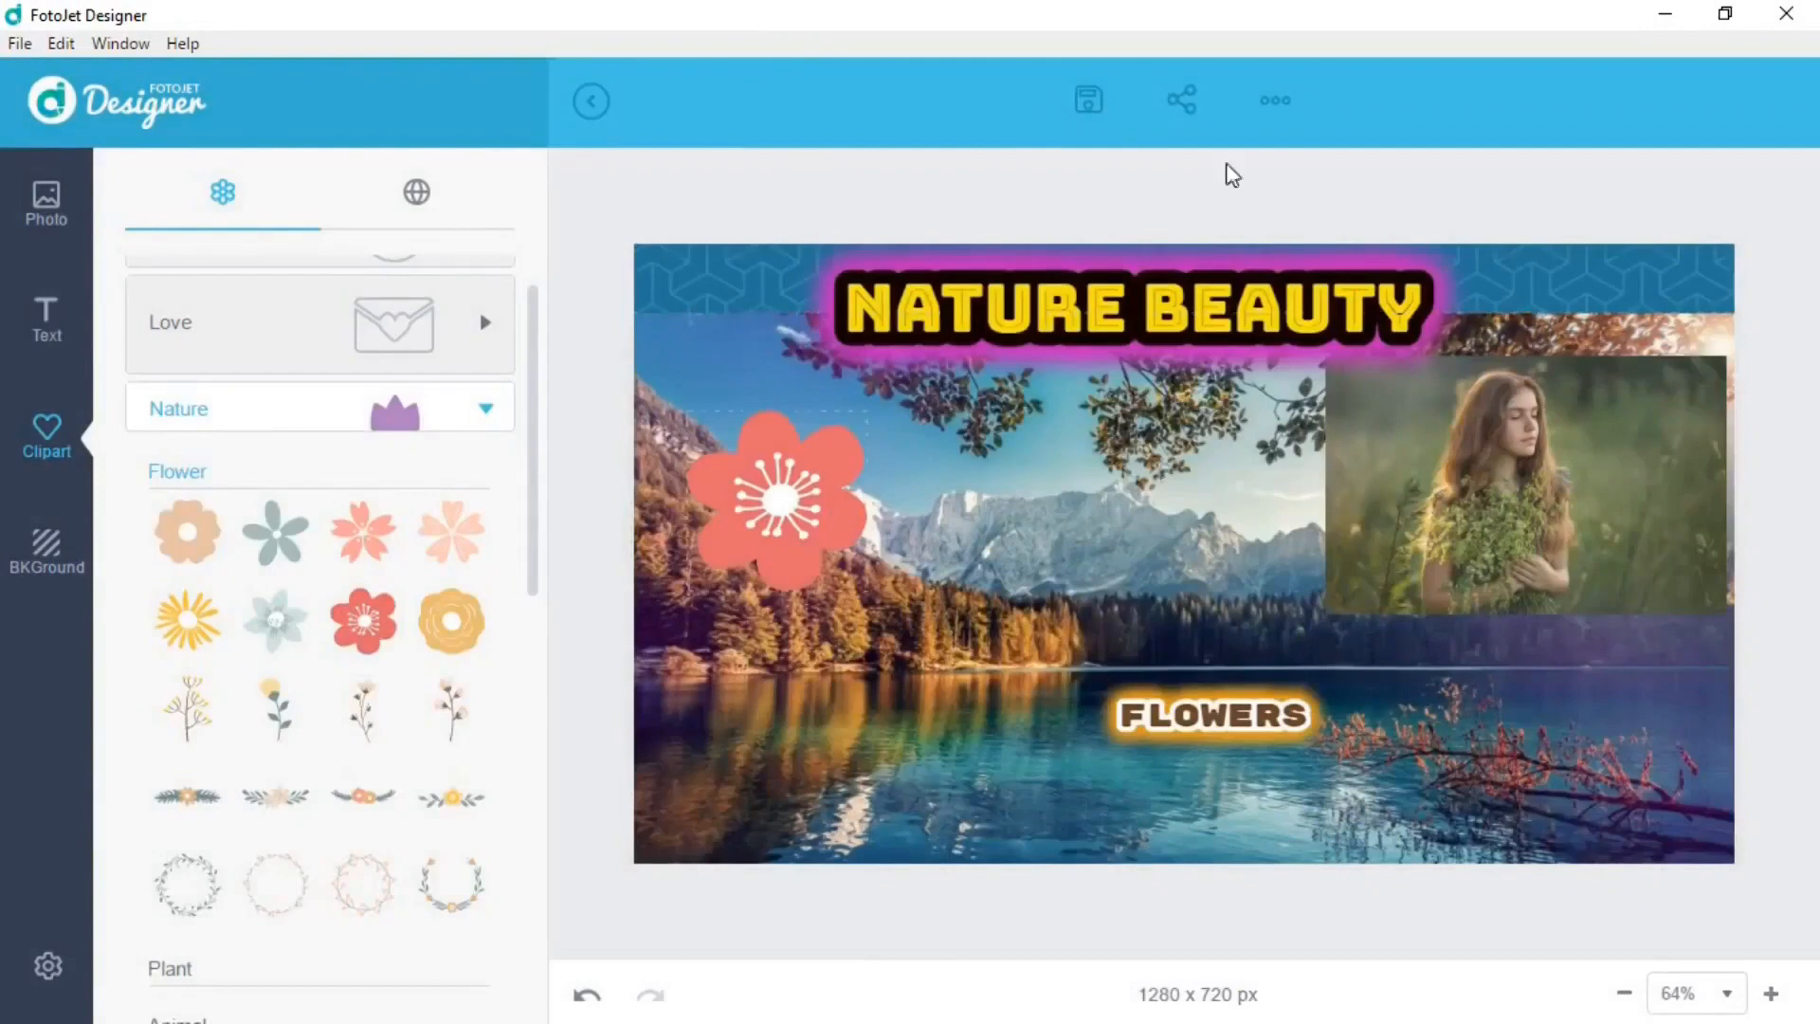
click(589, 103)
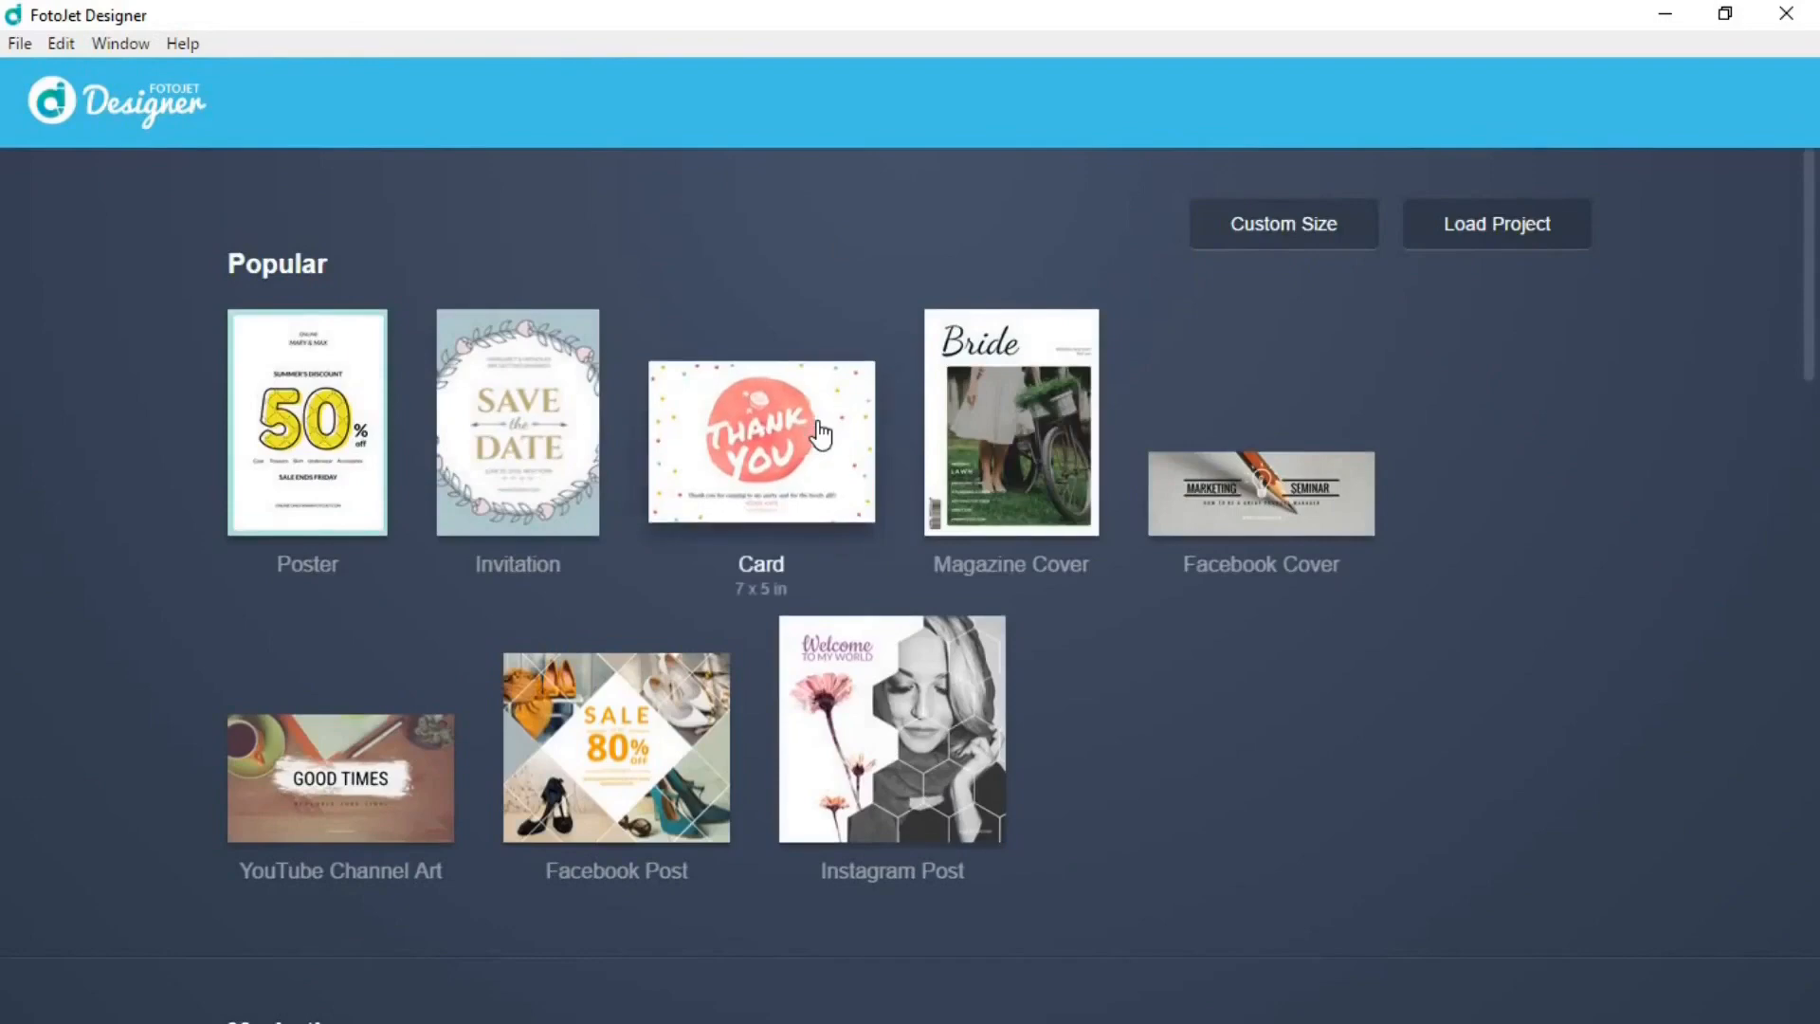